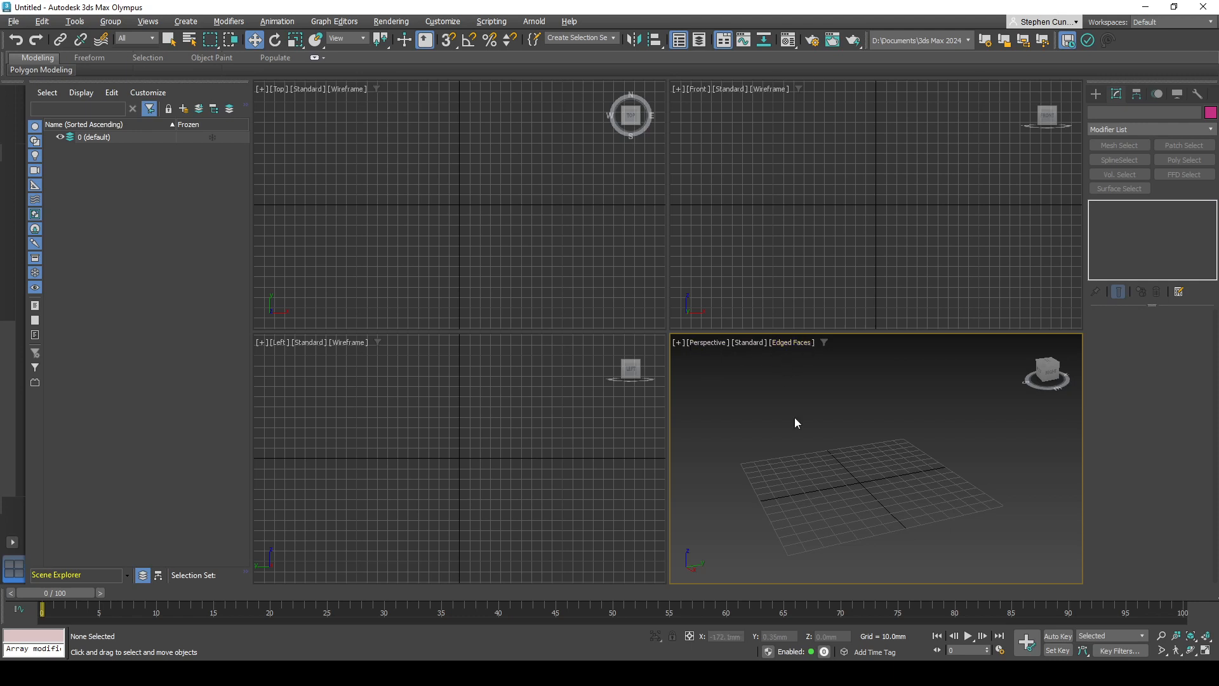
# Step: Toggle the Perspective viewport between full size and the four-view layout, finishing with it maximized
pyautogui.hotkey('alt', 'w')
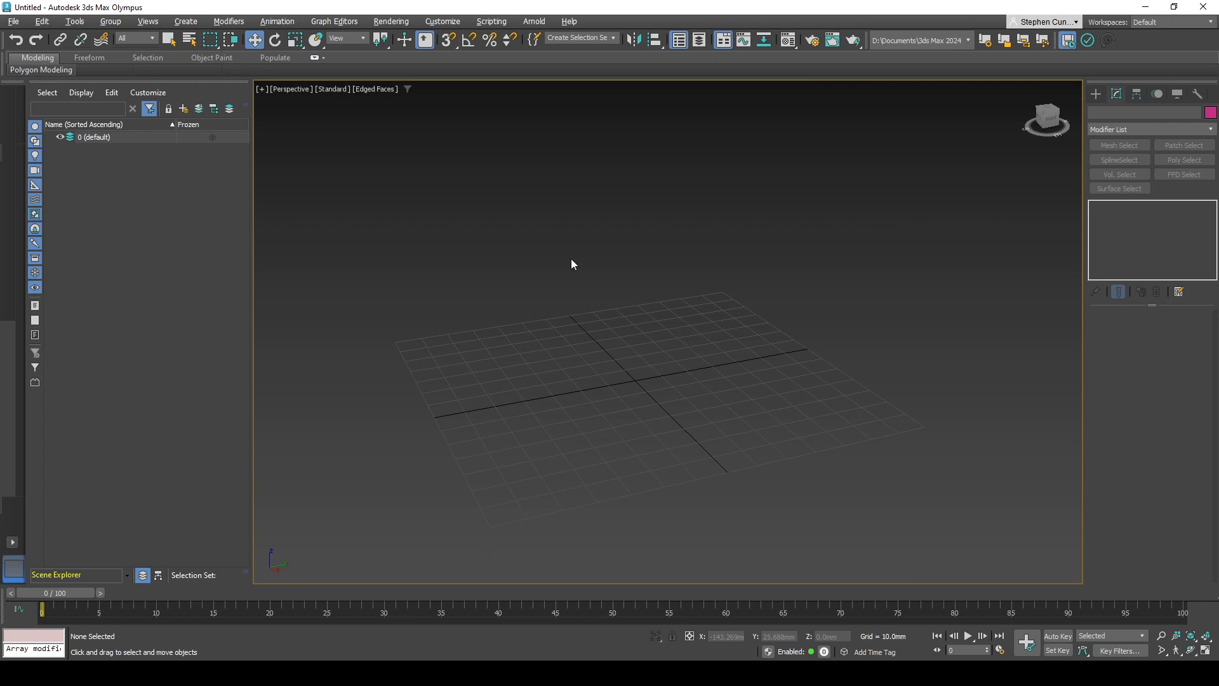
pyautogui.hotkey('alt', 'w')
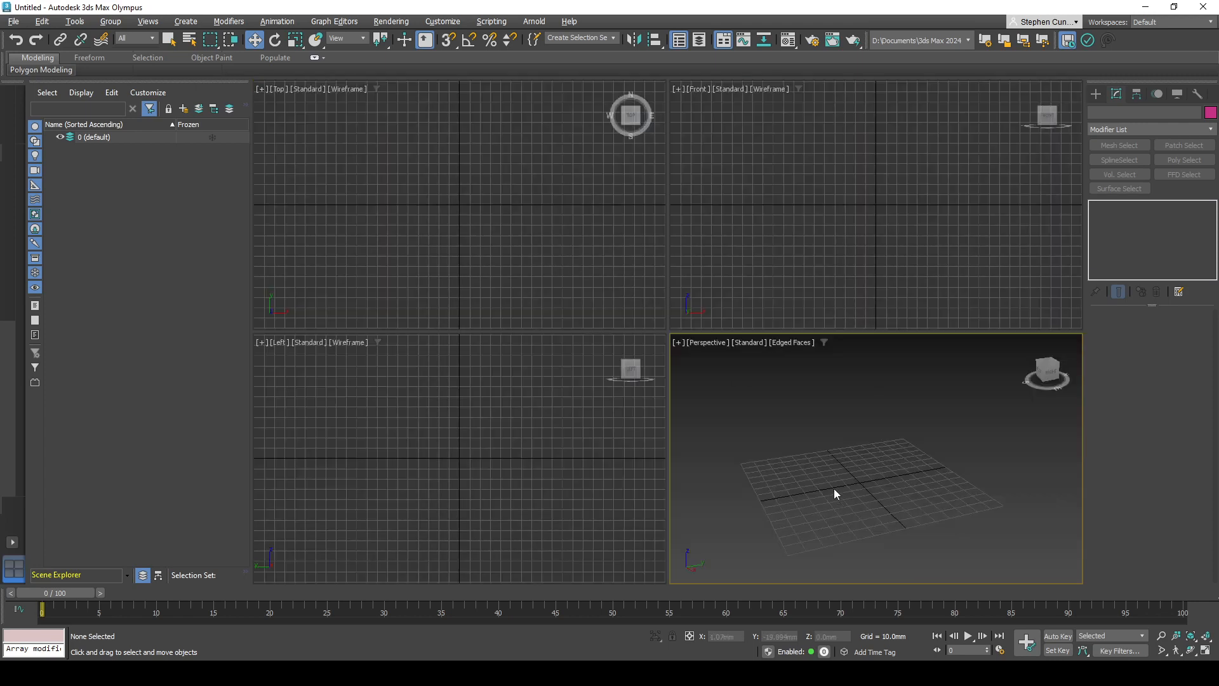
pyautogui.hotkey('alt', 'w')
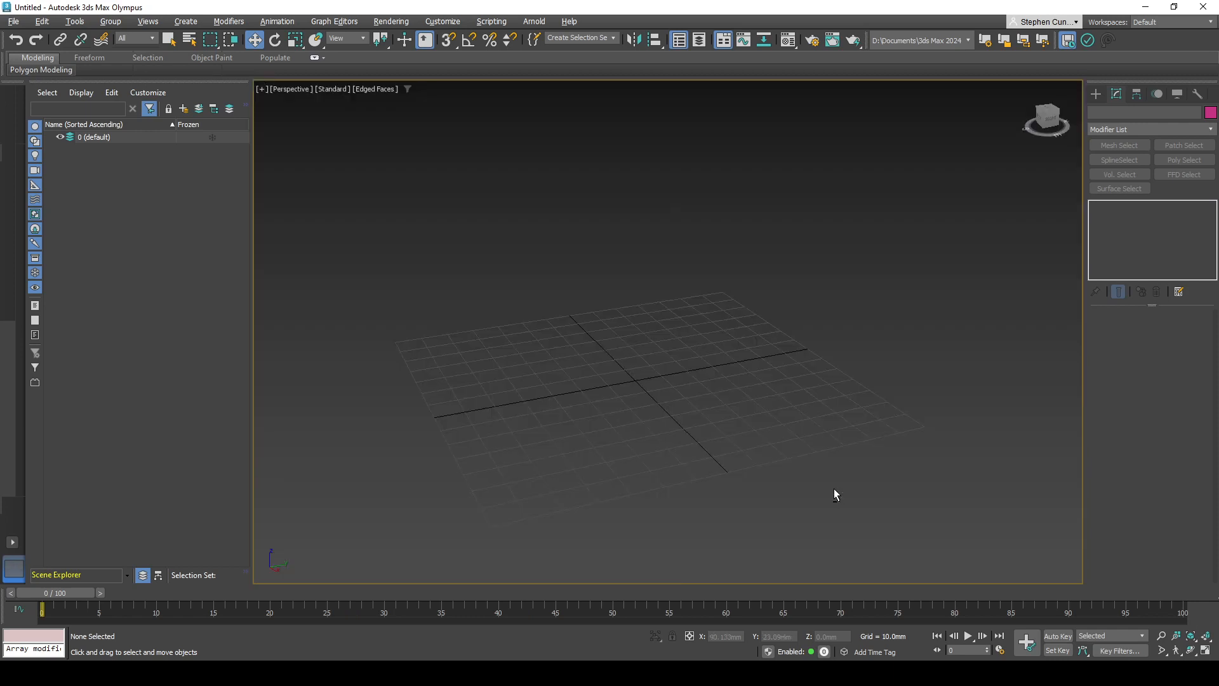
# Step: Add a standard four-viewport layout and maximize its Perspective viewport
pyautogui.click(13, 543)
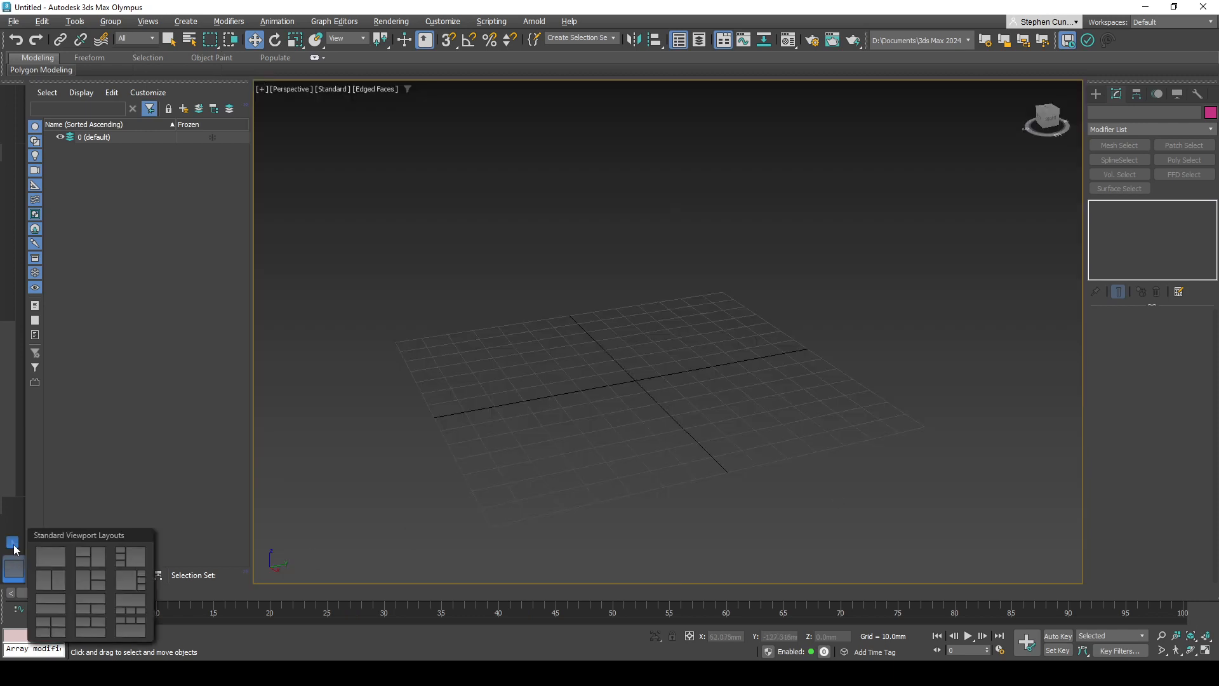
pyautogui.click(50, 619)
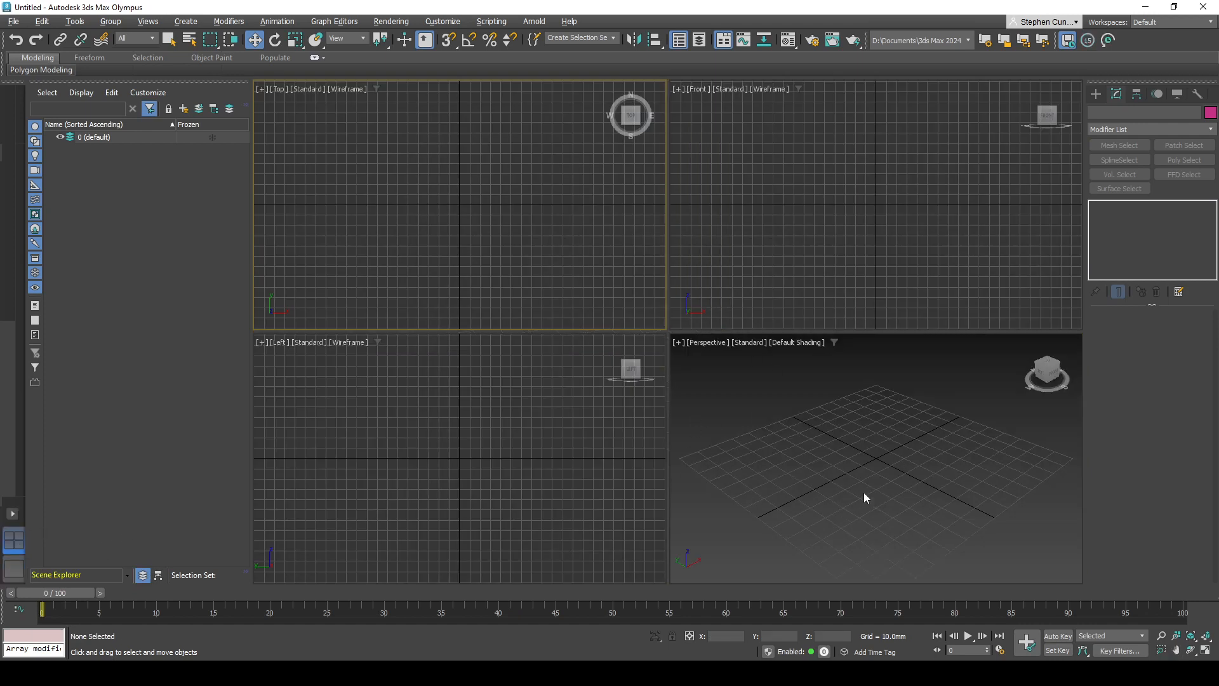
pyautogui.hotkey('alt', 'w')
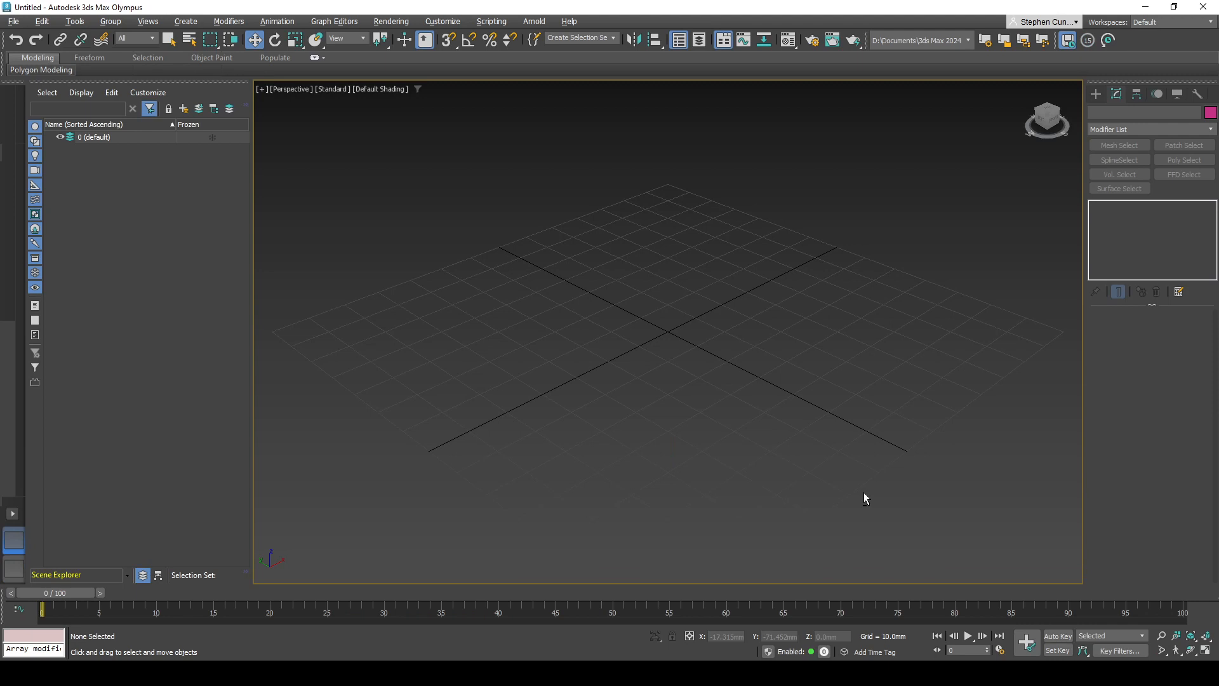
# Step: Cycle the maximized viewport through the Top and Left views and return it to Perspective
pyautogui.press('t')
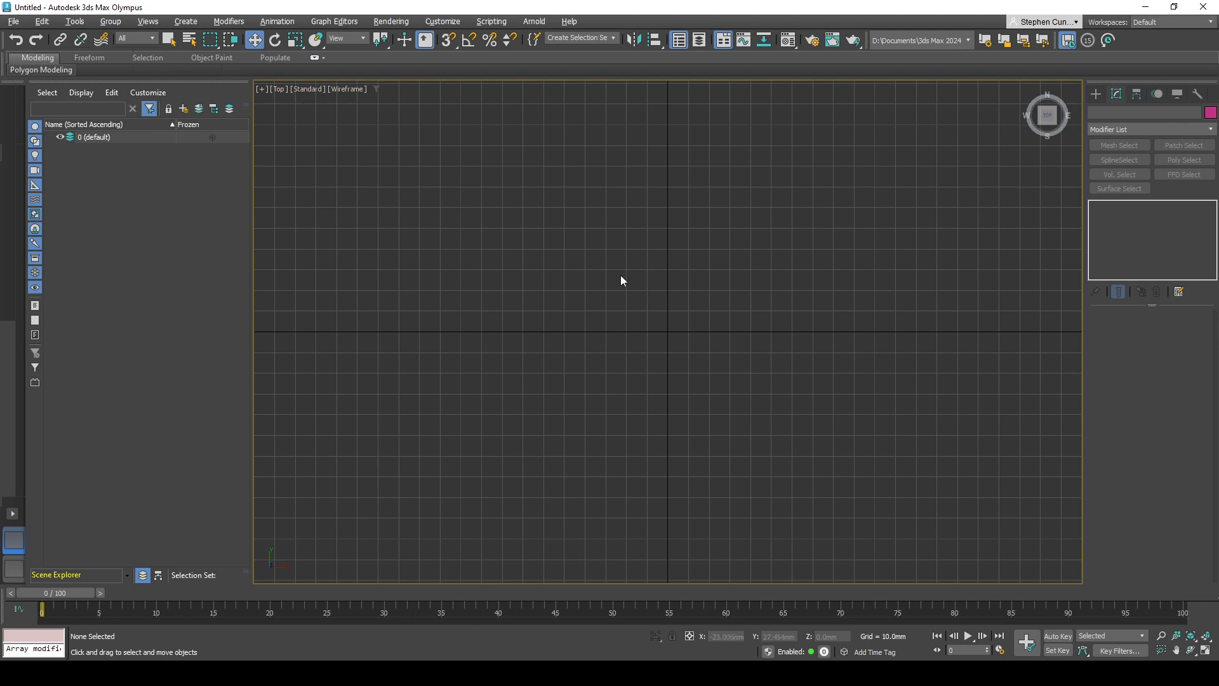
pyautogui.press('l')
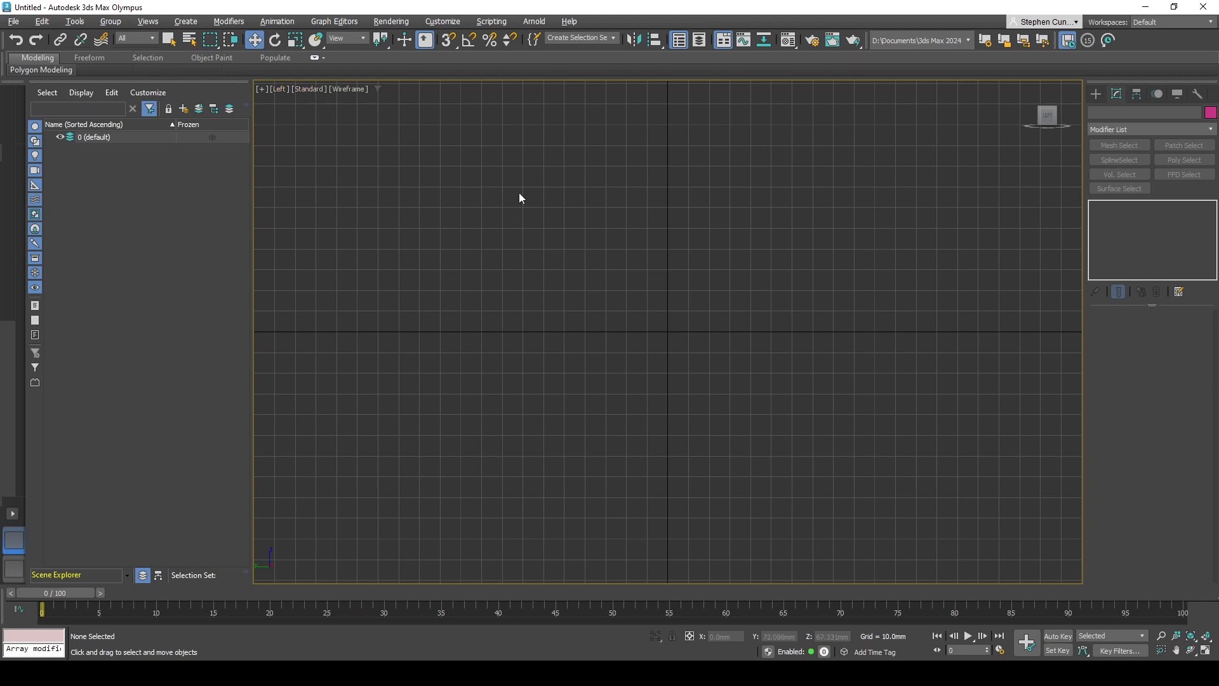
pyautogui.press('p')
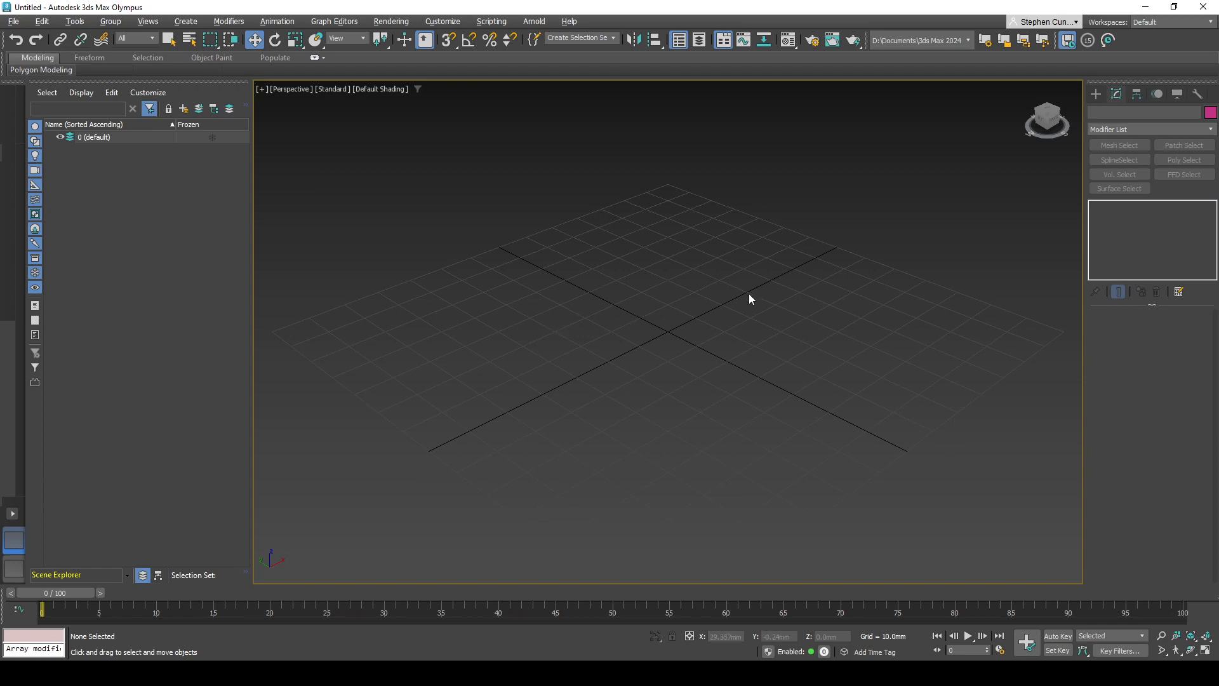
# Step: Reset the workspace to its default state, then set up another four-viewport layout with the Perspective viewport maximized
pyautogui.click(1154, 24)
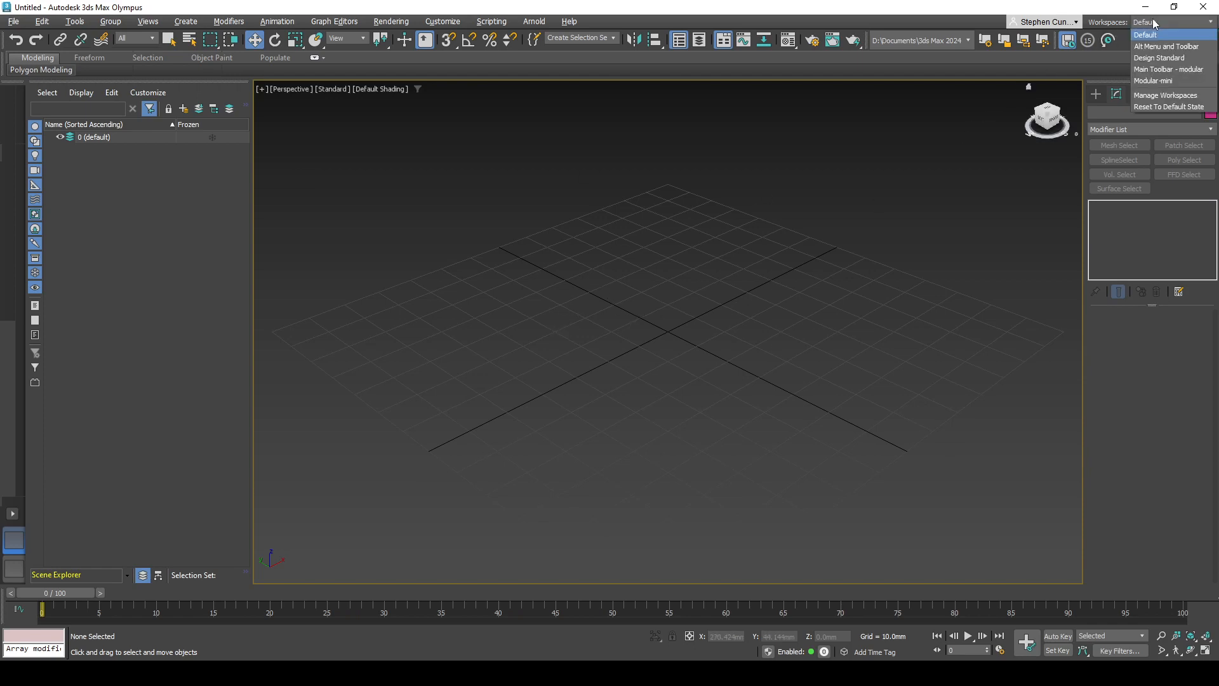
pyautogui.click(1157, 107)
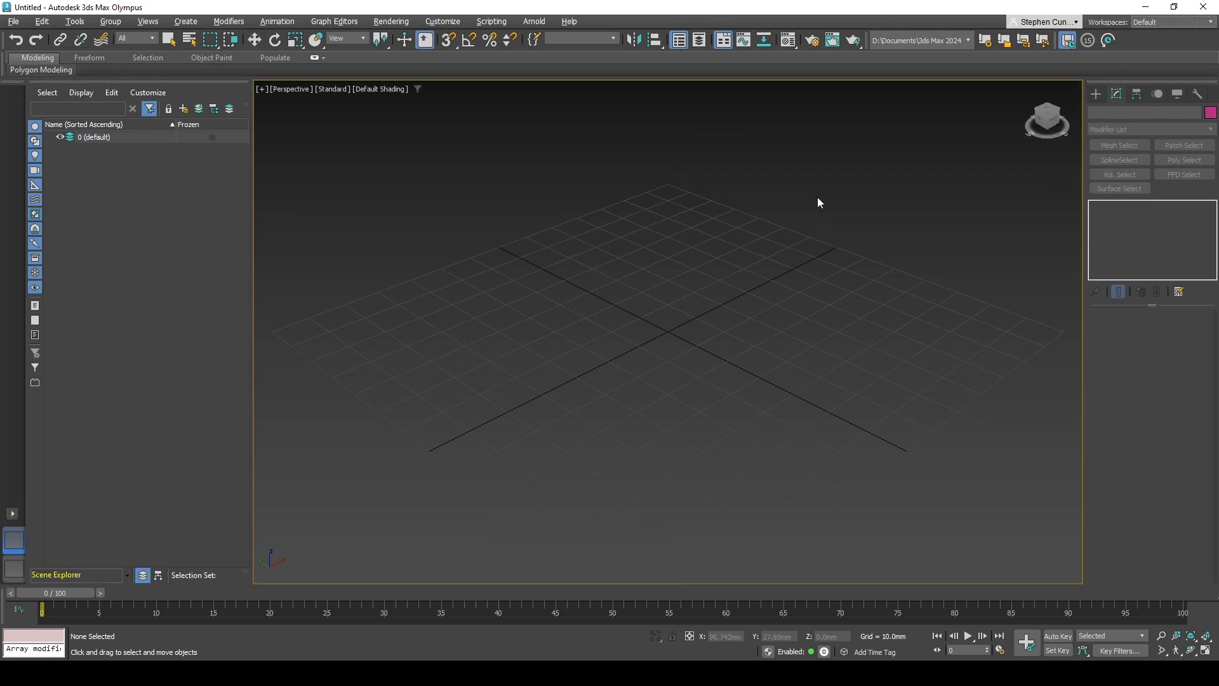
pyautogui.click(13, 514)
pyautogui.click(54, 598)
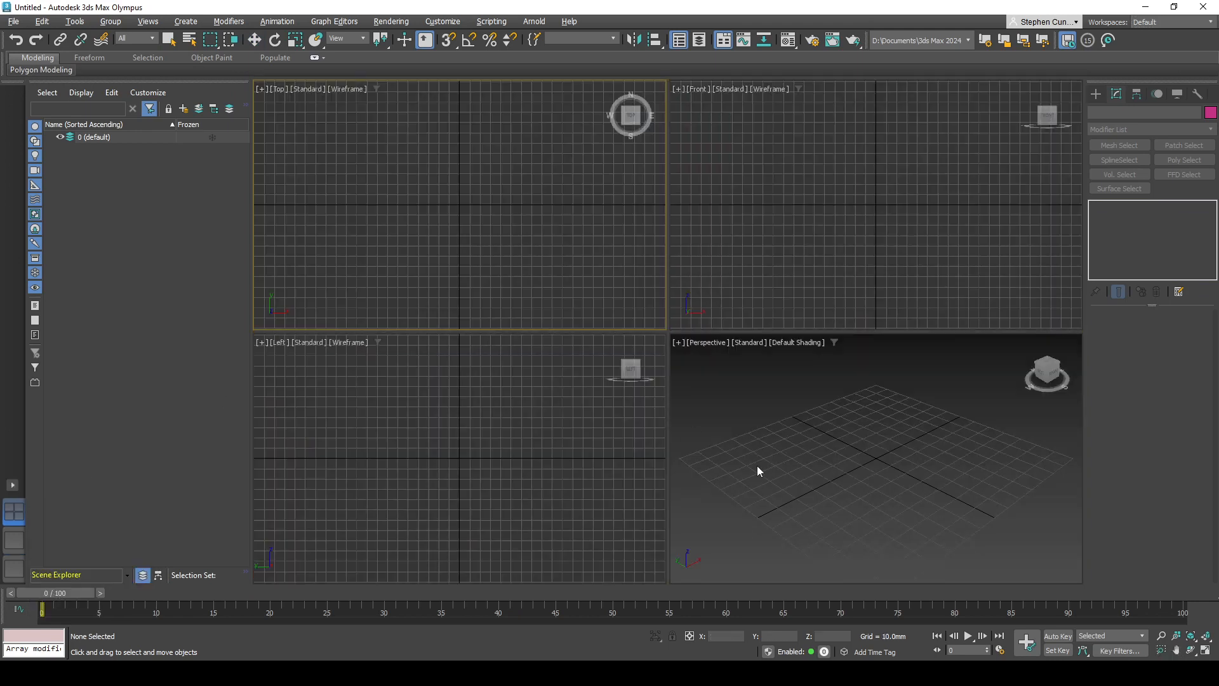
pyautogui.click(817, 488)
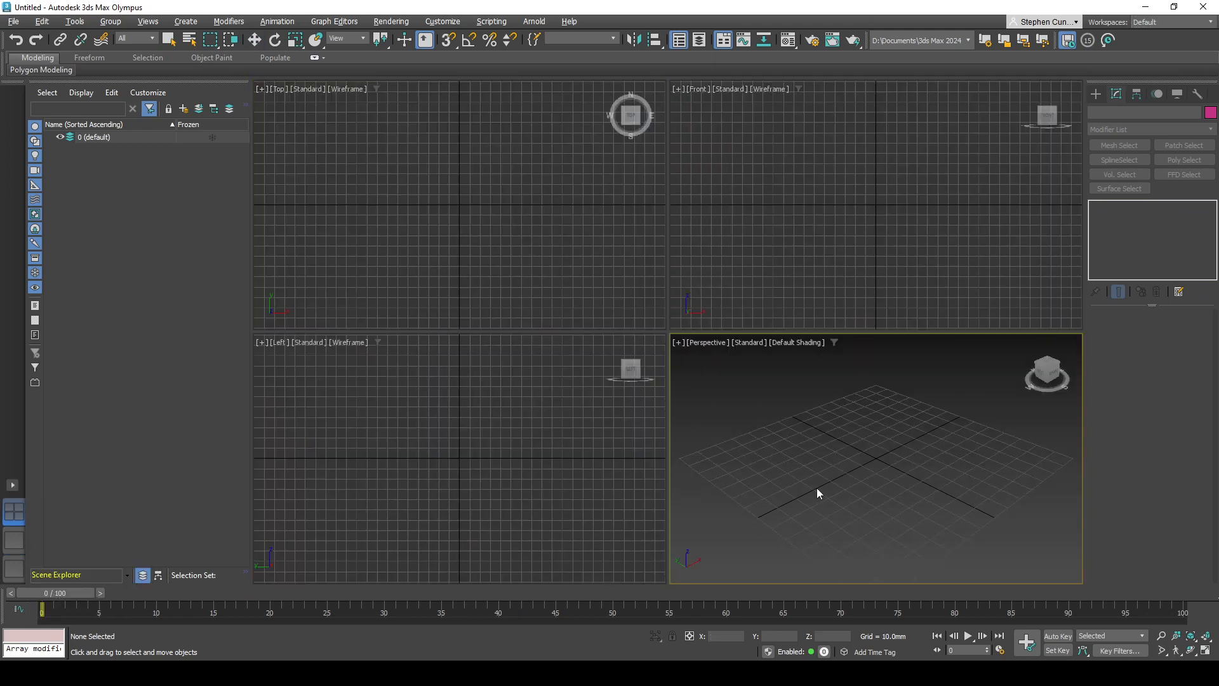
pyautogui.hotkey('alt', 'w')
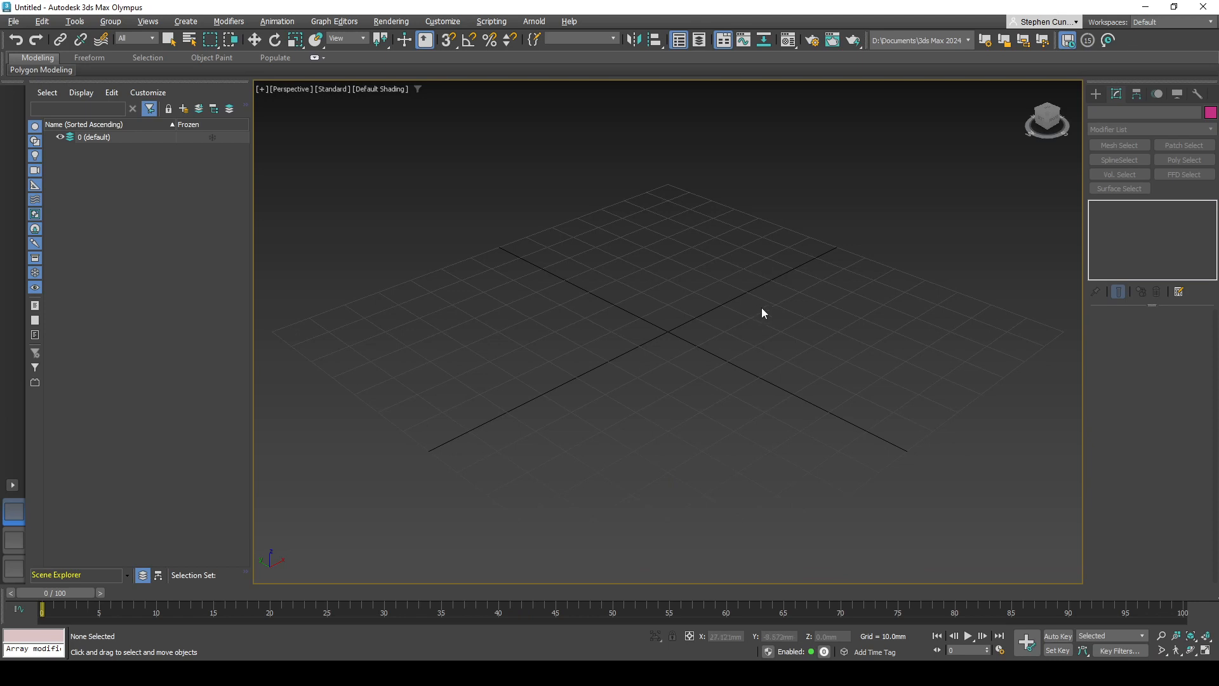
# Step: Pan the Perspective view and zoom in and out on the grid
pyautogui.moveTo(696, 303); pyautogui.dragTo(760, 317, button='middle')
pyautogui.scroll(7, 637, 303)
pyautogui.scroll(-7, 681, 292)
pyautogui.scroll(3, 681, 292)
pyautogui.scroll(-5, 681, 292)
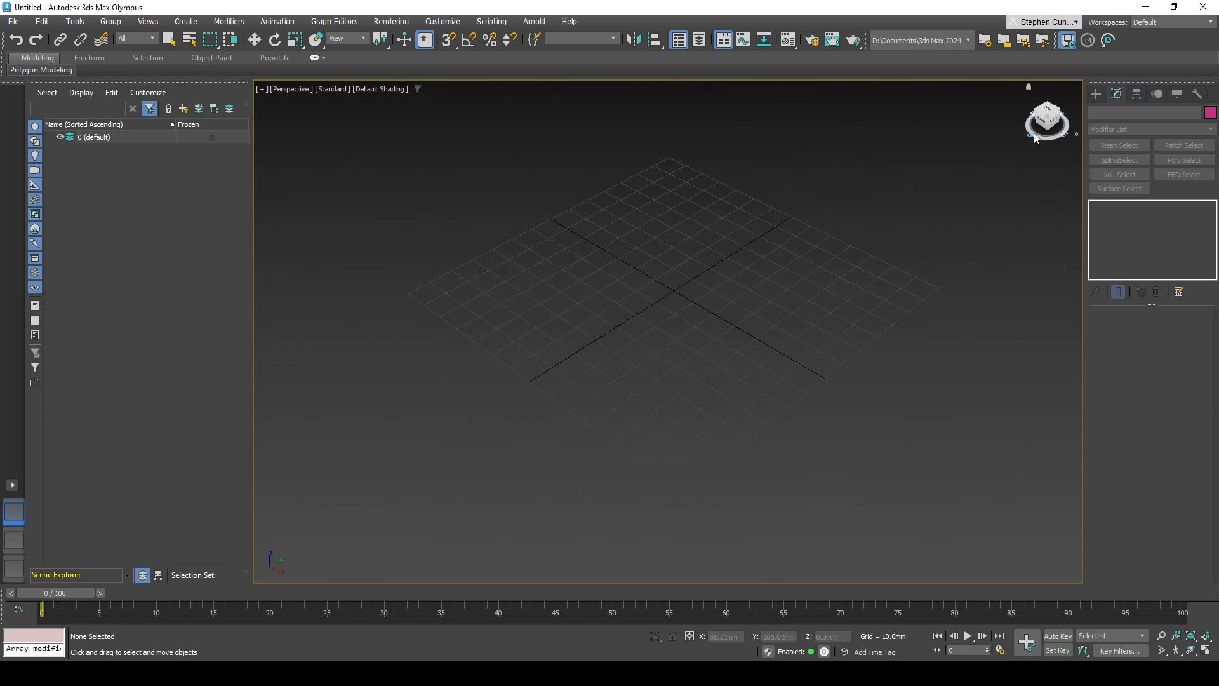
# Step: Rotate the view with the ViewCube, orient it to the Right face, then return to an angled corner view
pyautogui.moveTo(1048, 117)
pyautogui.mouseDown()
pyautogui.moveTo(990, 119)
pyautogui.moveTo(917, 95)
pyautogui.moveTo(908, 63)
pyautogui.moveTo(942, 109)
pyautogui.moveTo(1081, 130)
pyautogui.moveTo(1067, 148)
pyautogui.moveTo(1045, 116)
pyautogui.moveTo(1065, 118)
pyautogui.mouseUp()
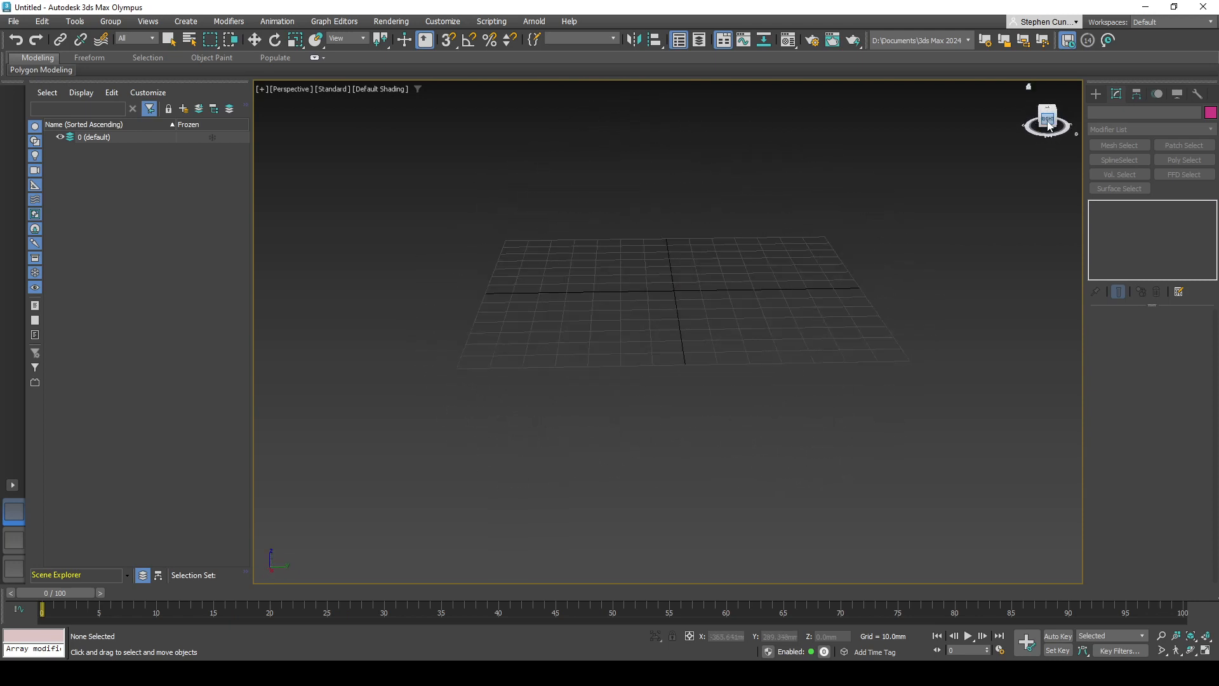
pyautogui.click(1048, 119)
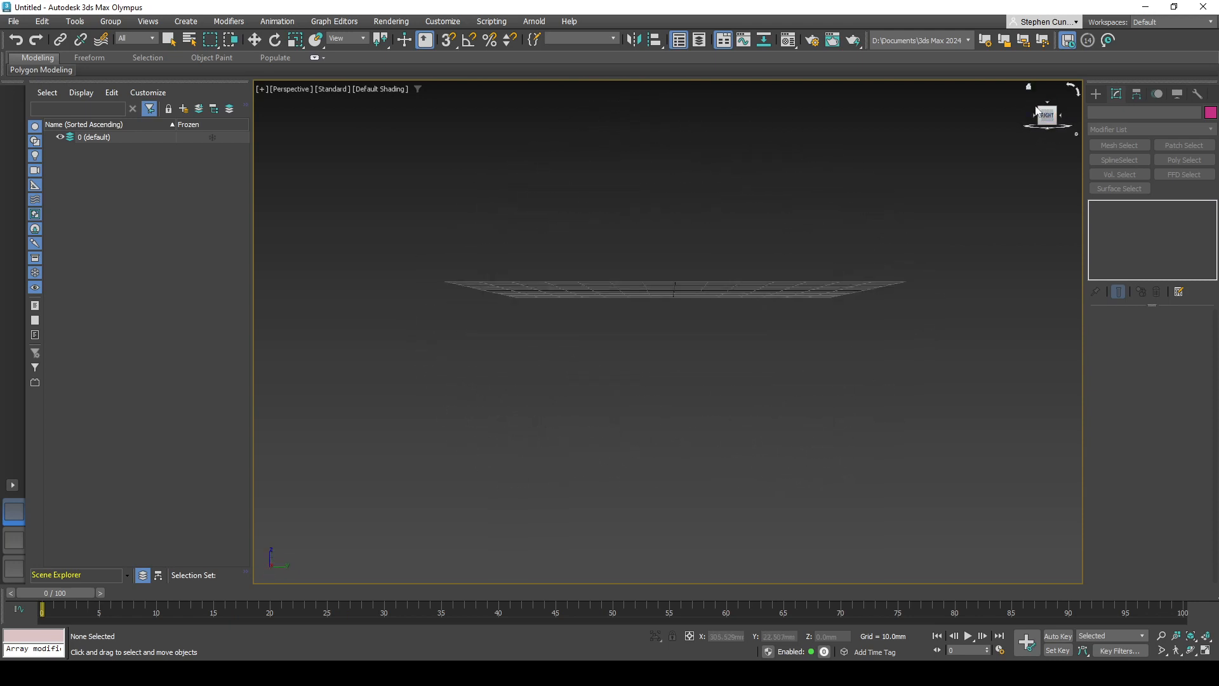
pyautogui.click(1041, 110)
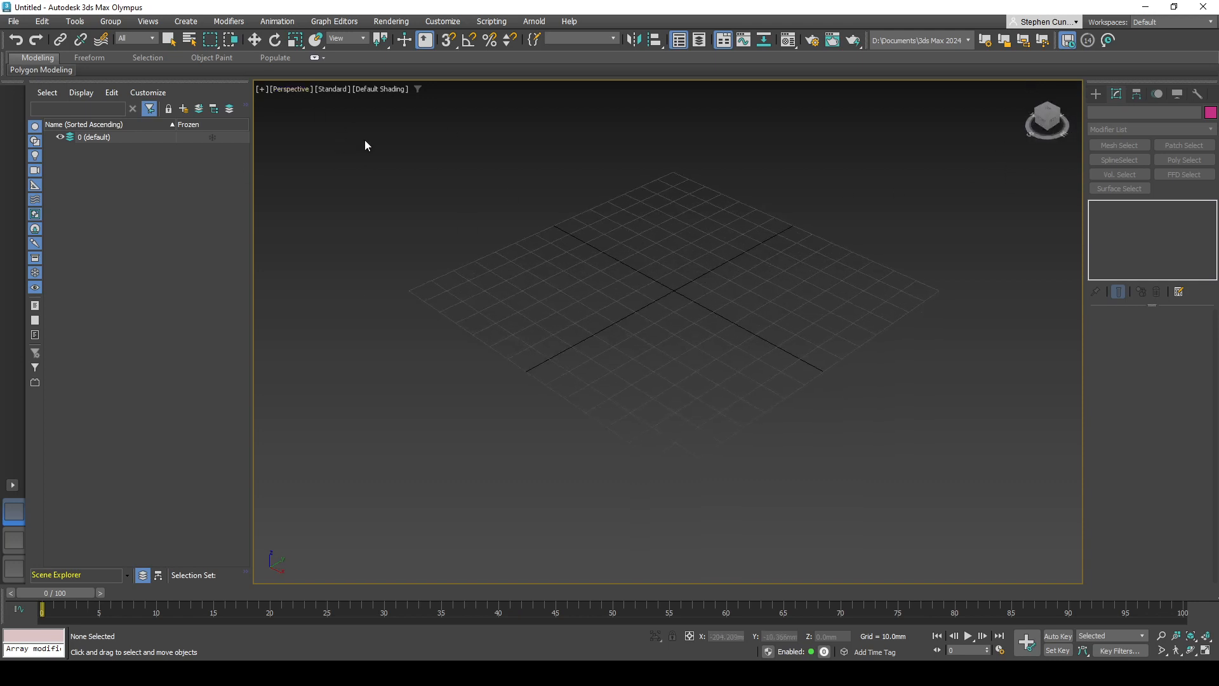
pyautogui.moveTo(695, 278); pyautogui.dragTo(655, 287, button='middle')
# Step: Create a teapot at the grid's centre and adjust its radius to about 19.6 mm
pyautogui.click(193, 26)
pyautogui.moveTo(202, 43)
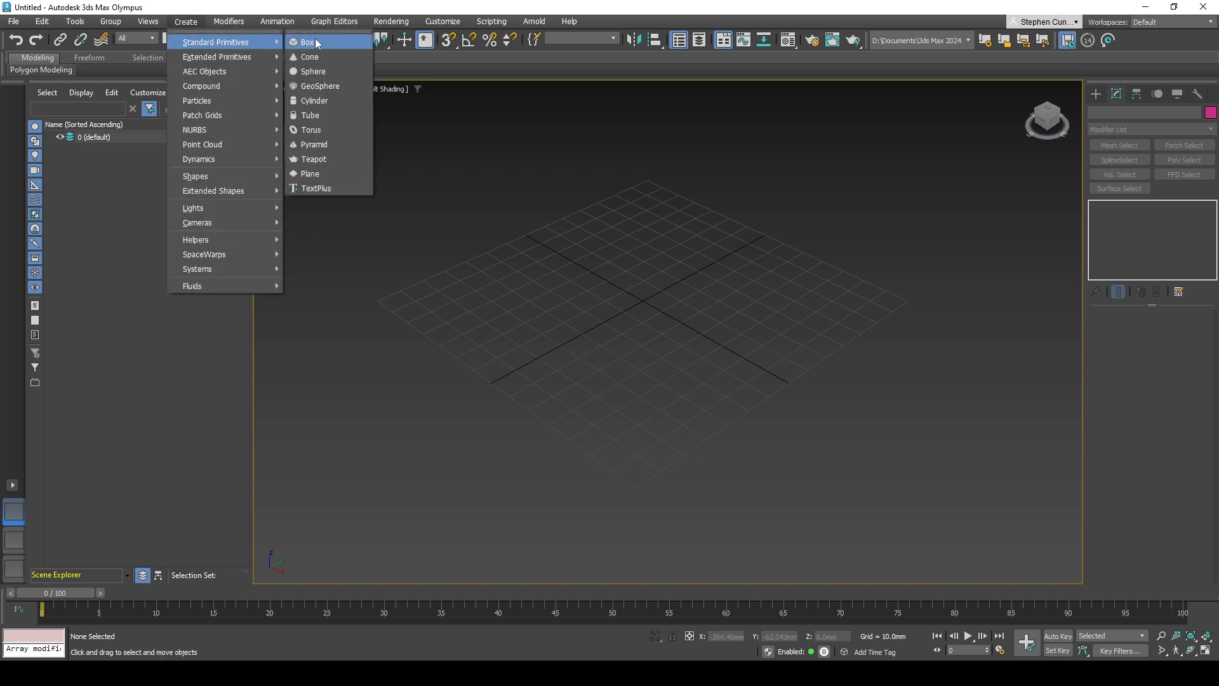
pyautogui.click(315, 161)
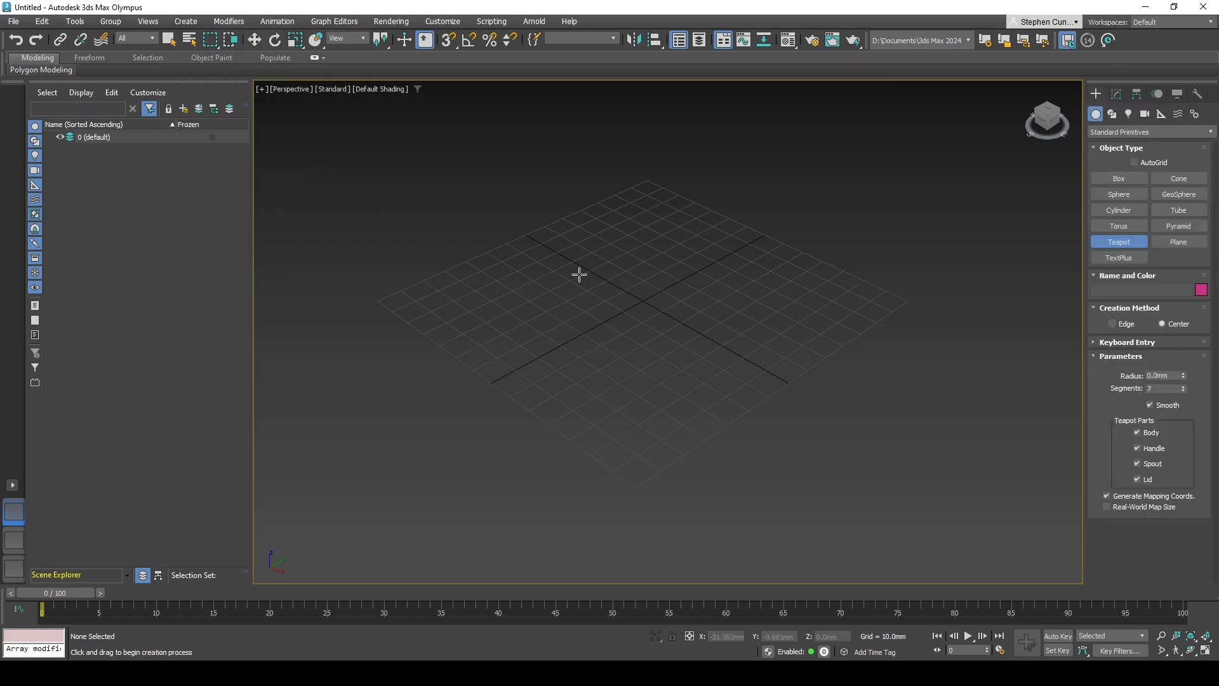
pyautogui.moveTo(643, 298); pyautogui.dragTo(681, 287)
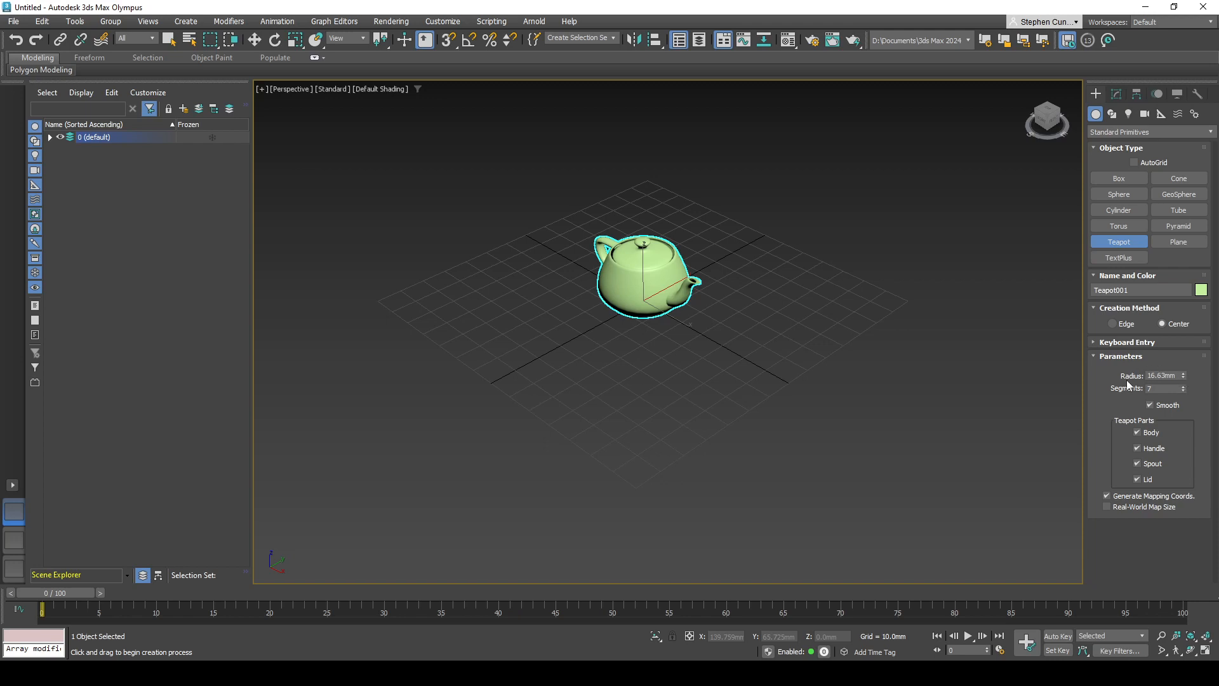
pyautogui.moveTo(1183, 375)
pyautogui.mouseDown()
pyautogui.moveTo(1185, 322)
pyautogui.moveTo(1197, 381)
pyautogui.moveTo(1195, 362)
pyautogui.moveTo(1168, 357)
pyautogui.mouseUp()
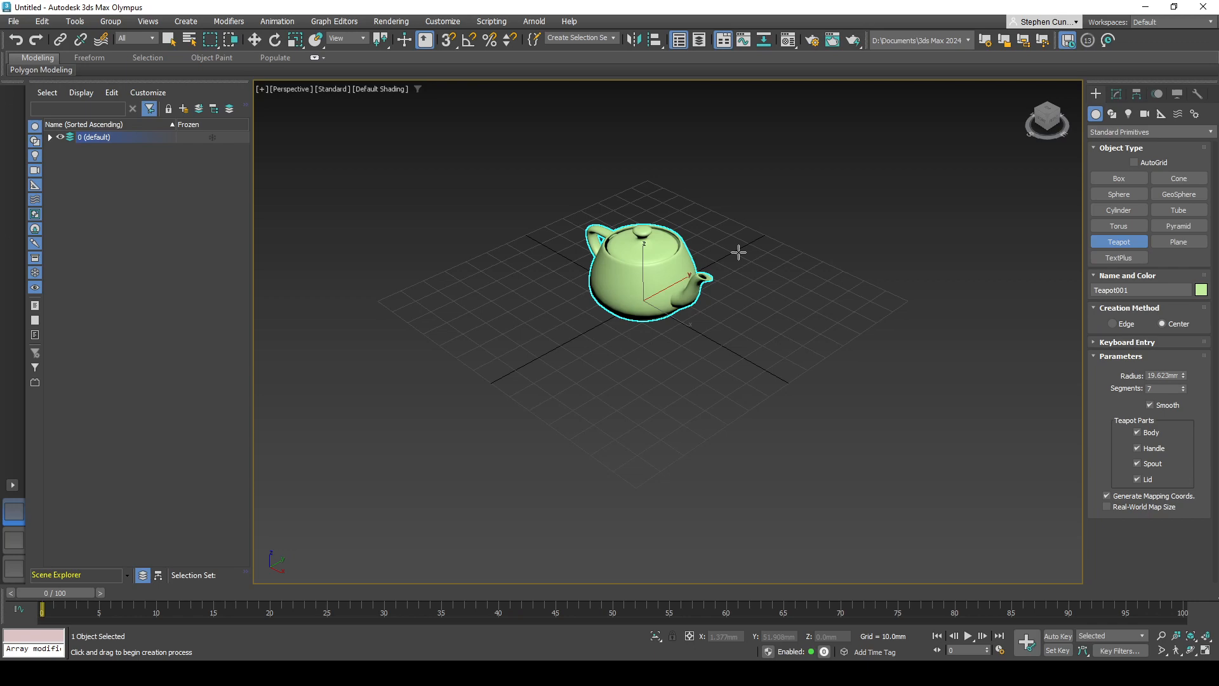
# Step: Inspect the teapot by orbiting, zooming and panning, and frame it with Zoom Extents
pyautogui.keyDown('alt'); pyautogui.moveTo(735, 283); pyautogui.dragTo(686, 397, button='middle'); pyautogui.keyUp('alt')
pyautogui.scroll(4, 679, 335)
pyautogui.scroll(2, 679, 335)
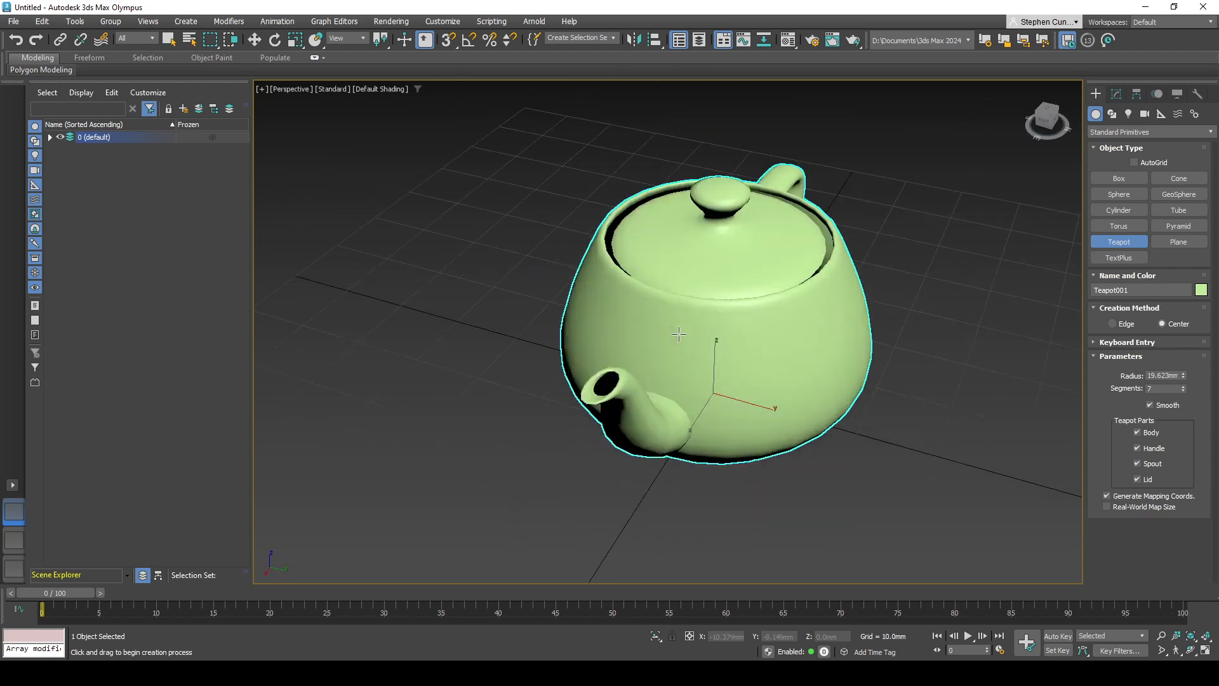
pyautogui.scroll(-4, 679, 334)
pyautogui.moveTo(423, 313); pyautogui.dragTo(798, 310, button='middle')
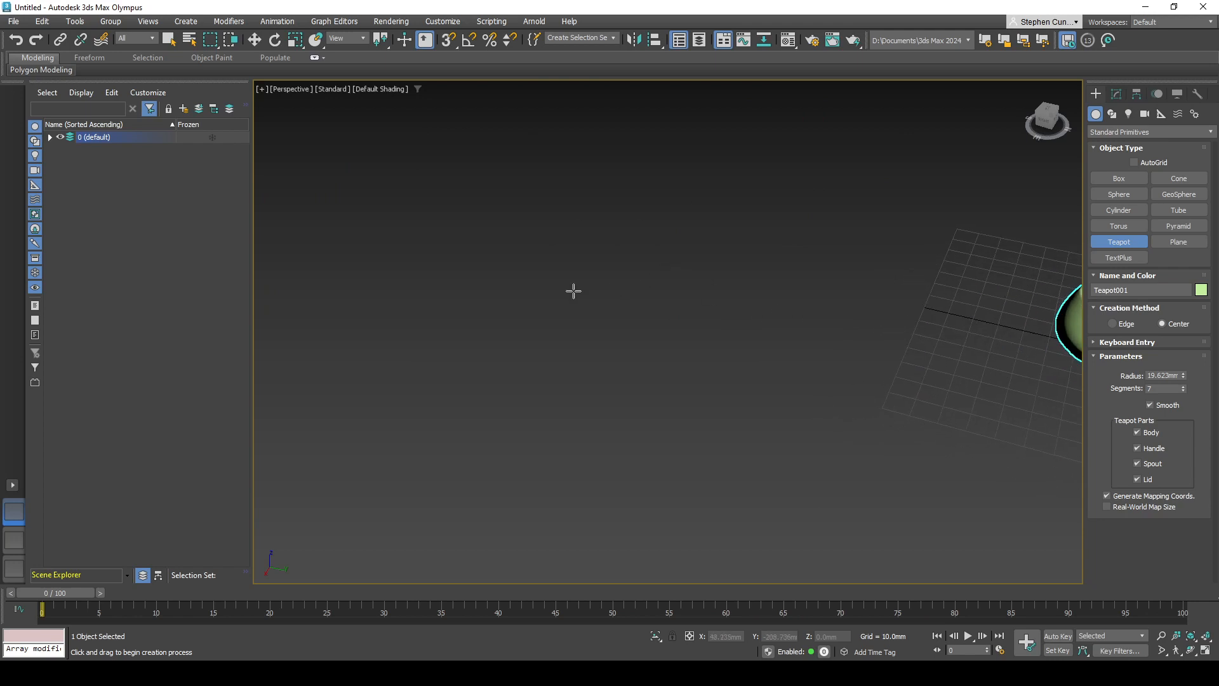
pyautogui.press('z')
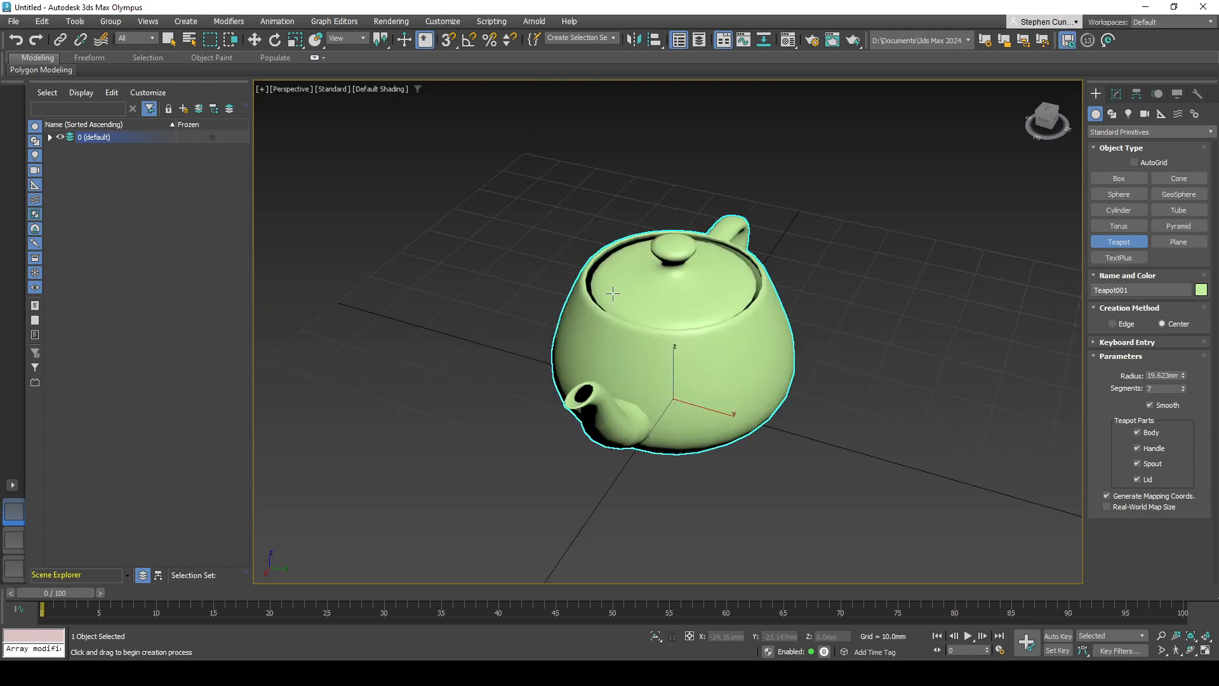
pyautogui.scroll(-4, 625, 351)
# Step: Exit teapot creation and undo the green teapot at the grid's centre
pyautogui.click(900, 263)
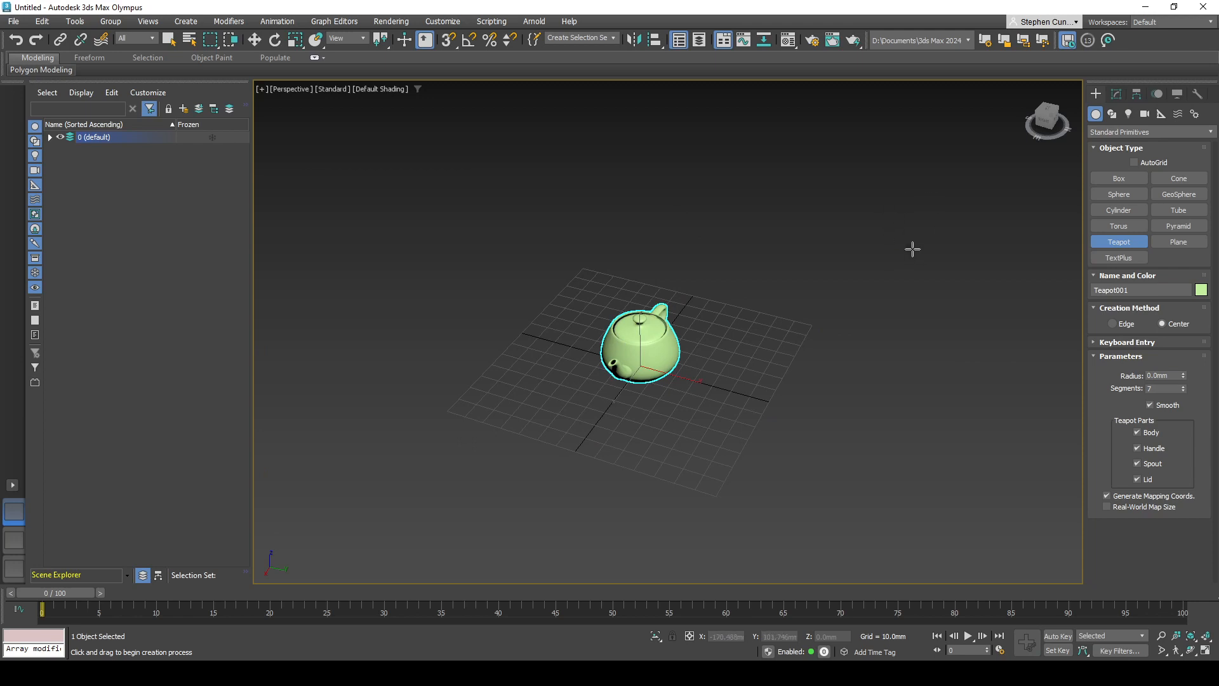
pyautogui.rightClick(879, 237)
pyautogui.click(931, 280)
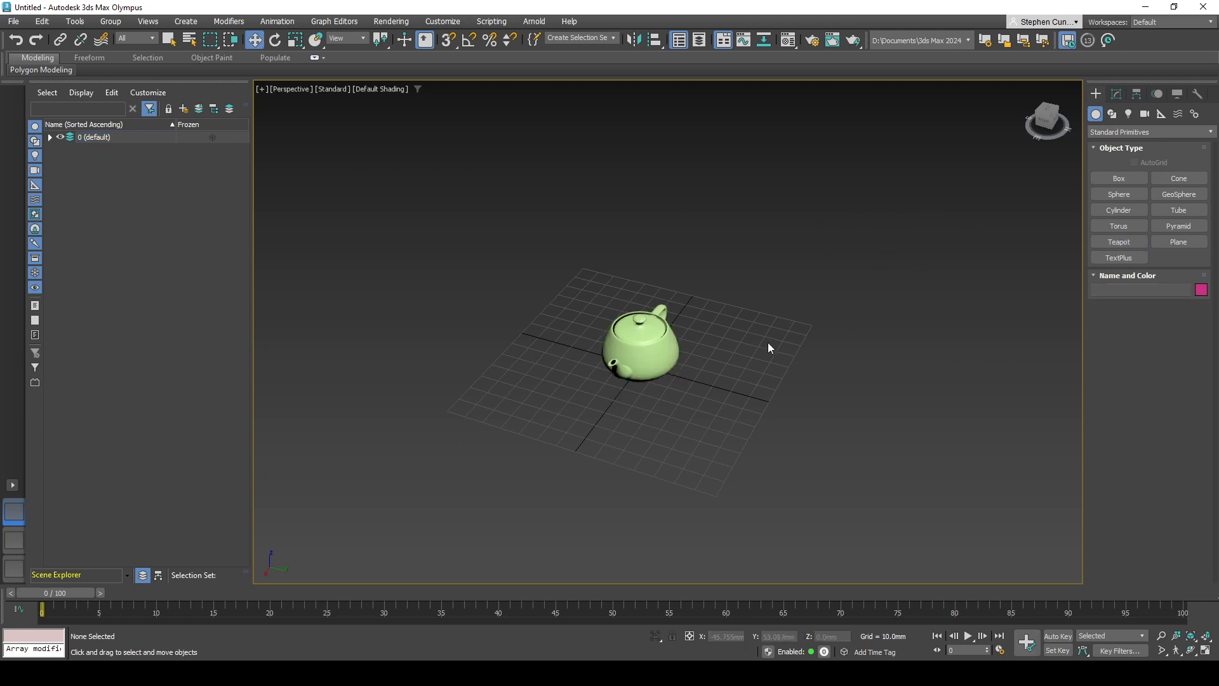
pyautogui.hotkey('ctrl', 'z')
pyautogui.hotkey('ctrl', 'z')
pyautogui.hotkey('ctrl', 'z')
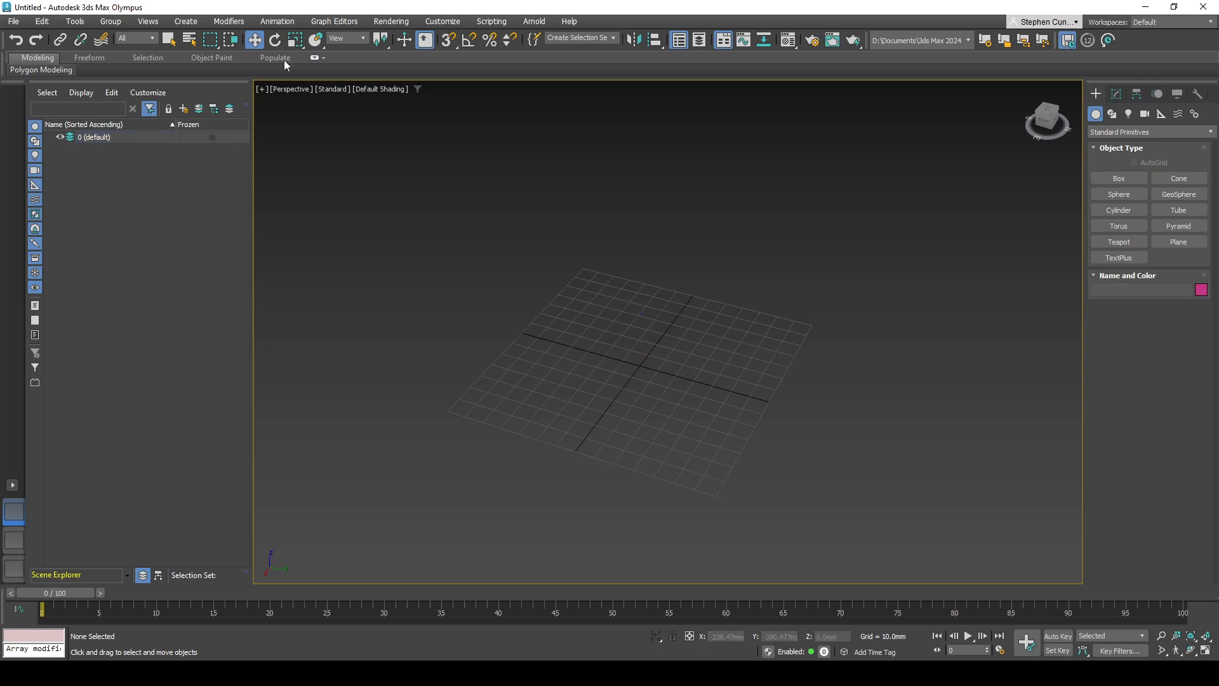
# Step: Create a teapot at the grid's centre with a radius of about 22.6 mm
pyautogui.click(203, 24)
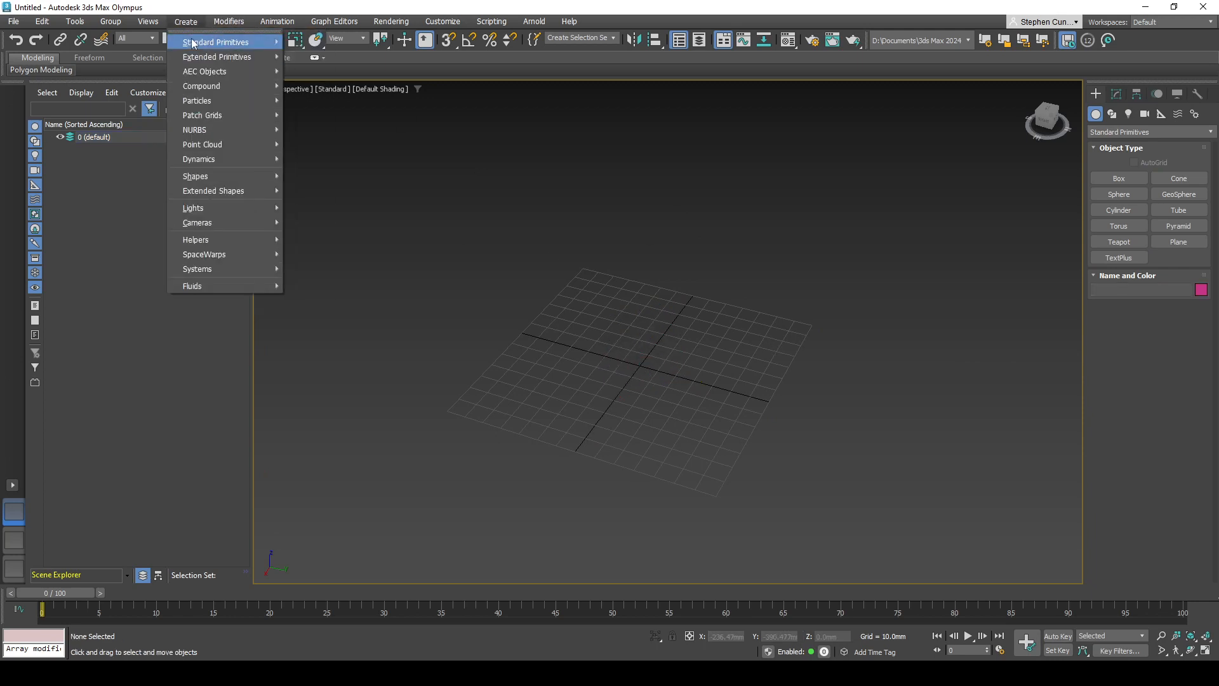
pyautogui.moveTo(218, 39)
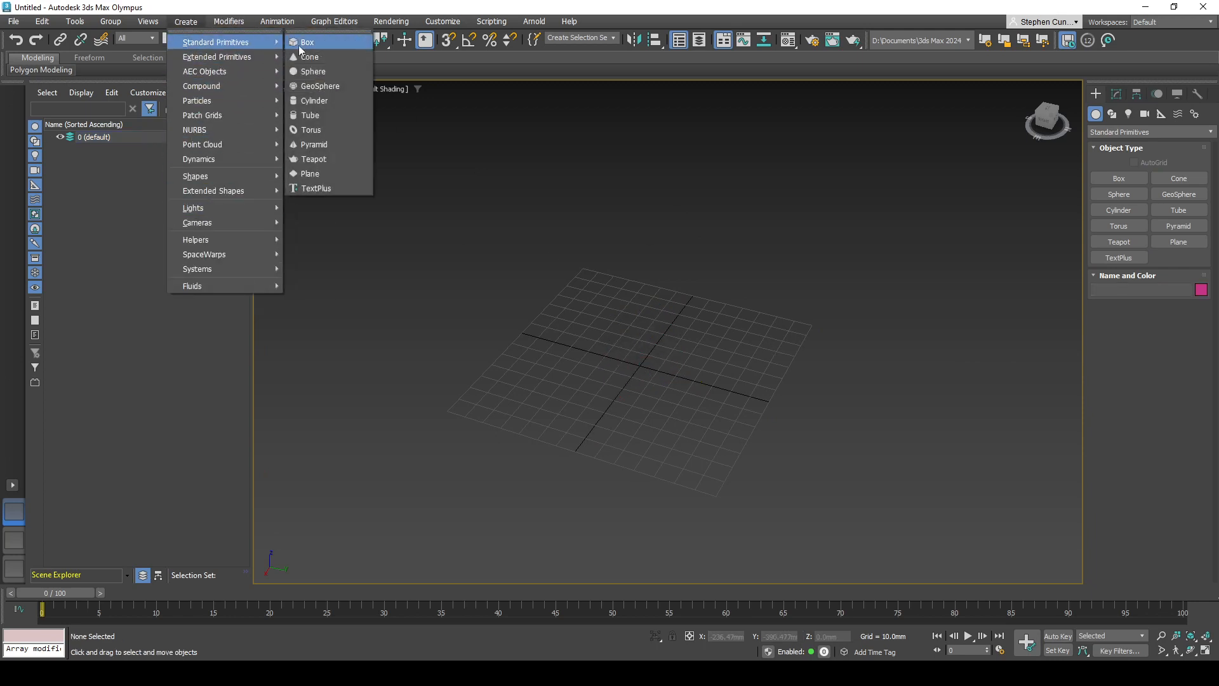
pyautogui.click(313, 162)
pyautogui.moveTo(642, 366); pyautogui.dragTo(664, 342)
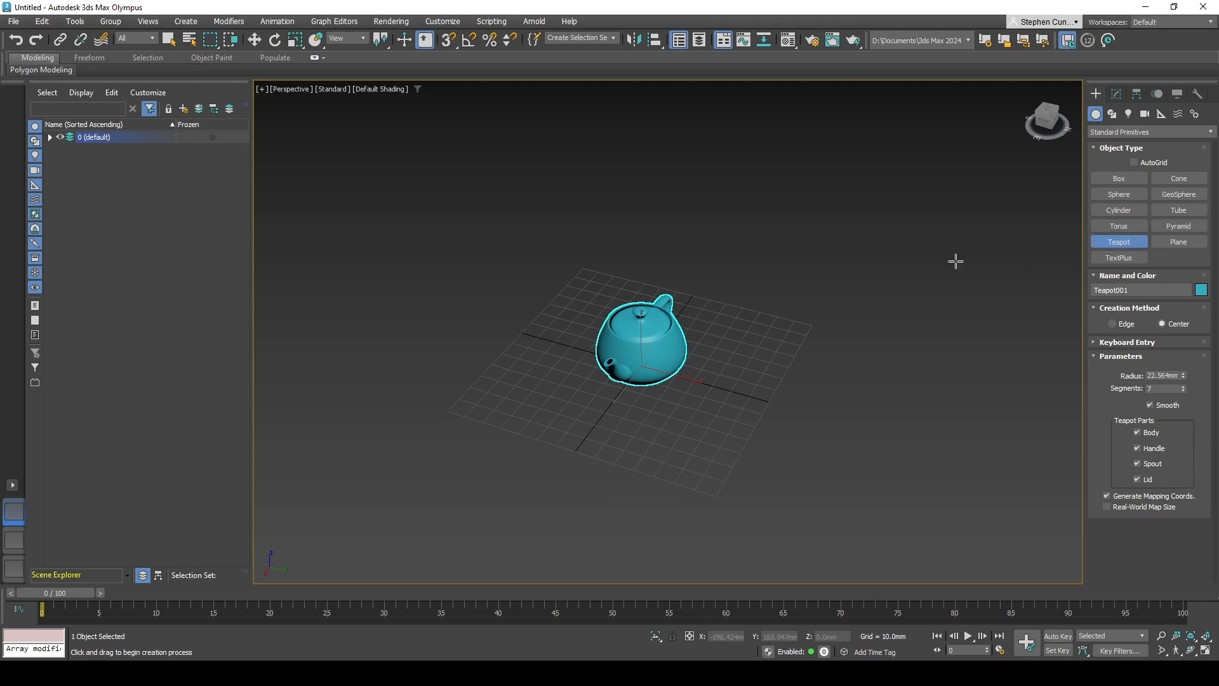
# Step: Create four smaller teapots of varying size around the central teapot
pyautogui.moveTo(776, 329); pyautogui.dragTo(805, 333)
pyautogui.moveTo(604, 290); pyautogui.dragTo(629, 293)
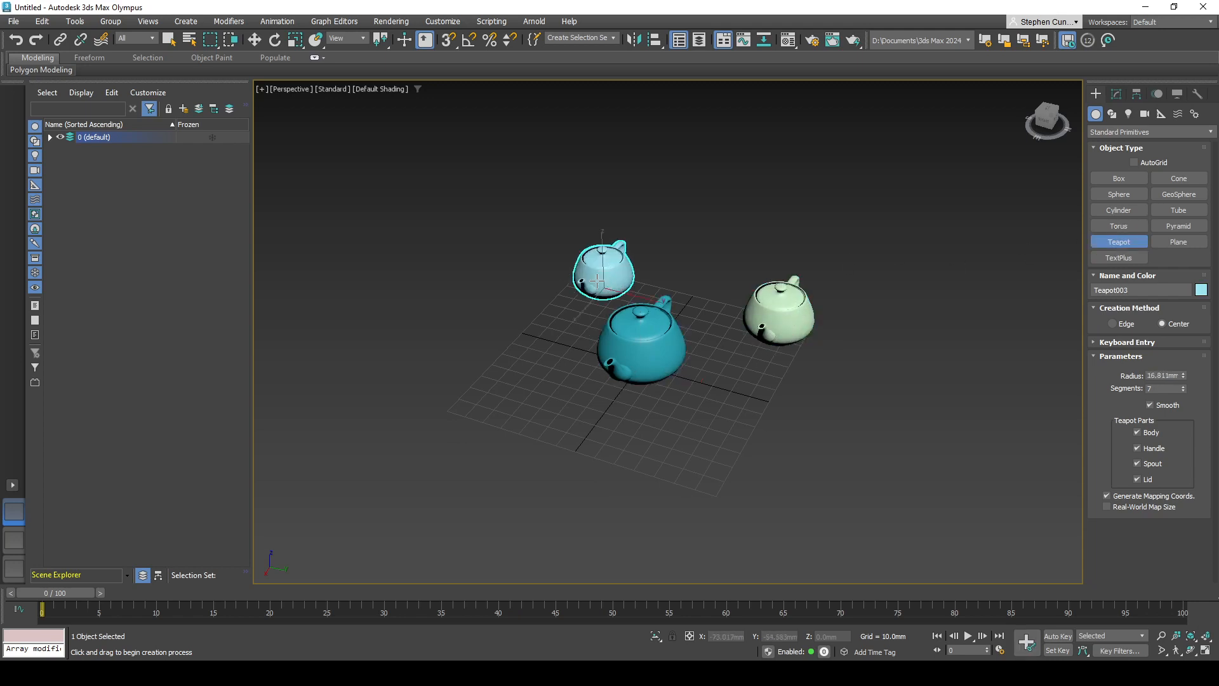
pyautogui.moveTo(495, 375); pyautogui.dragTo(530, 378)
pyautogui.moveTo(659, 435); pyautogui.dragTo(681, 438)
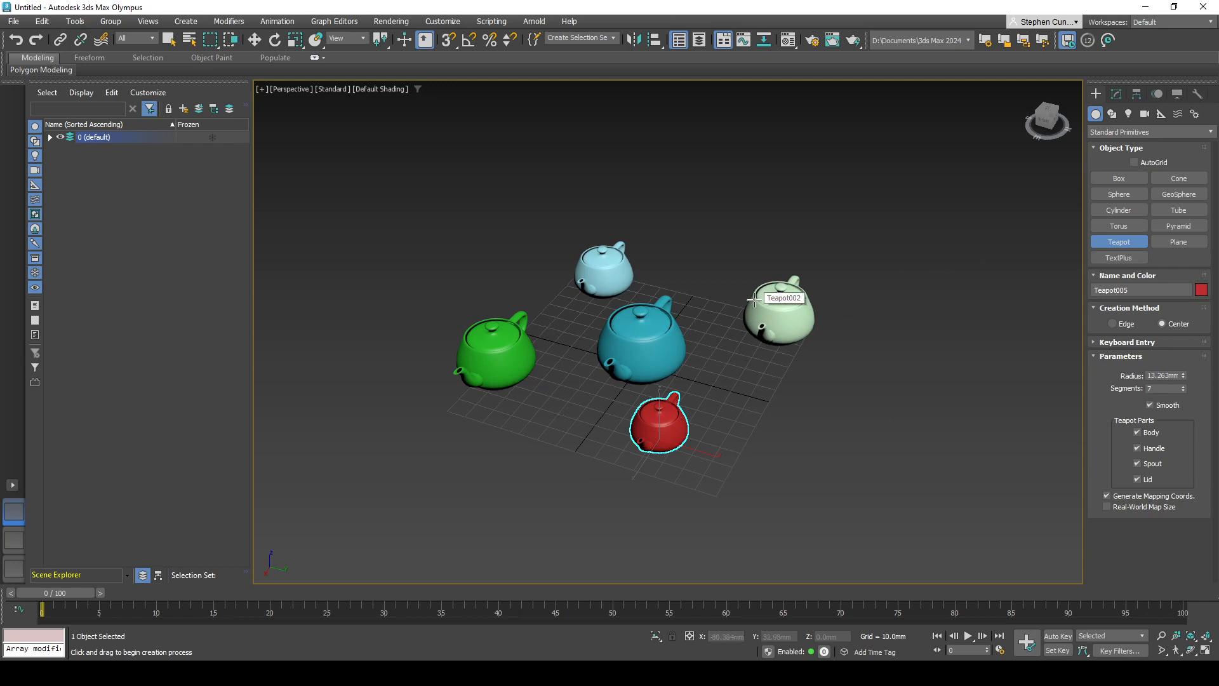
# Step: Undo the four additional teapots, keeping only the one at the grid's centre
pyautogui.hotkey('ctrl', 'z')
pyautogui.hotkey('ctrl', 'z')
pyautogui.hotkey('ctrl', 'z')
pyautogui.hotkey('ctrl', 'z')
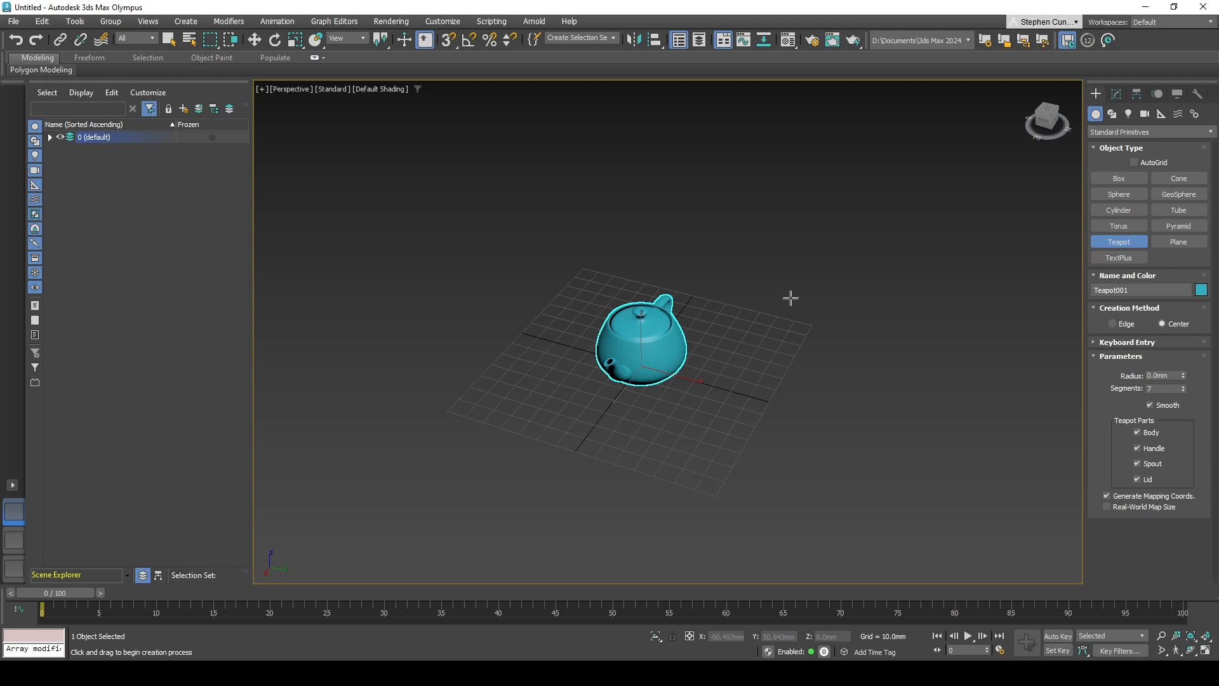
# Step: Reduce the teapot's radius to about 20.8 mm in its object parameters and deselect it
pyautogui.press('w')
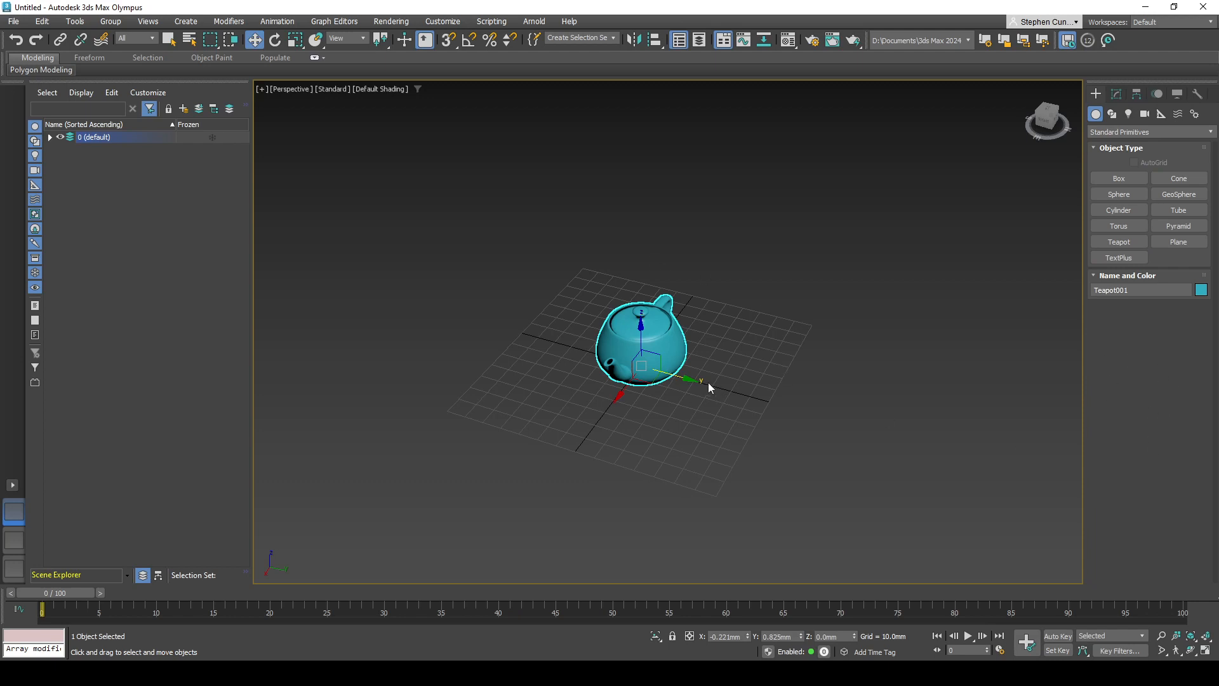
pyautogui.click(787, 391)
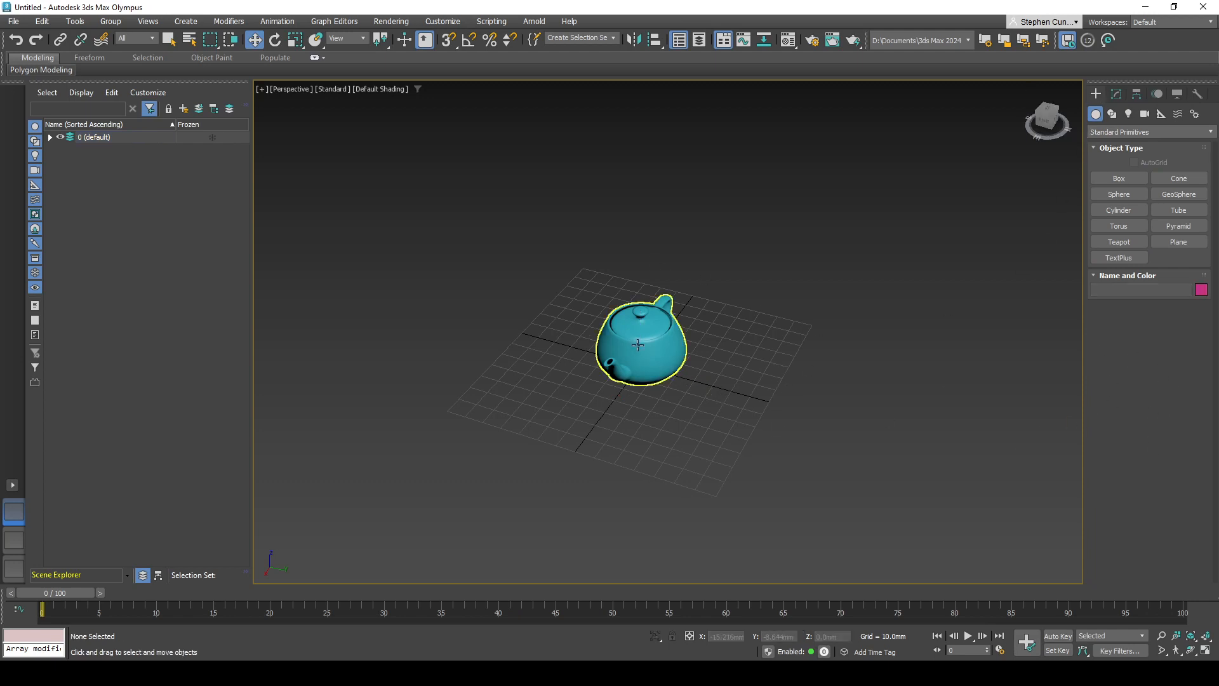
pyautogui.click(637, 346)
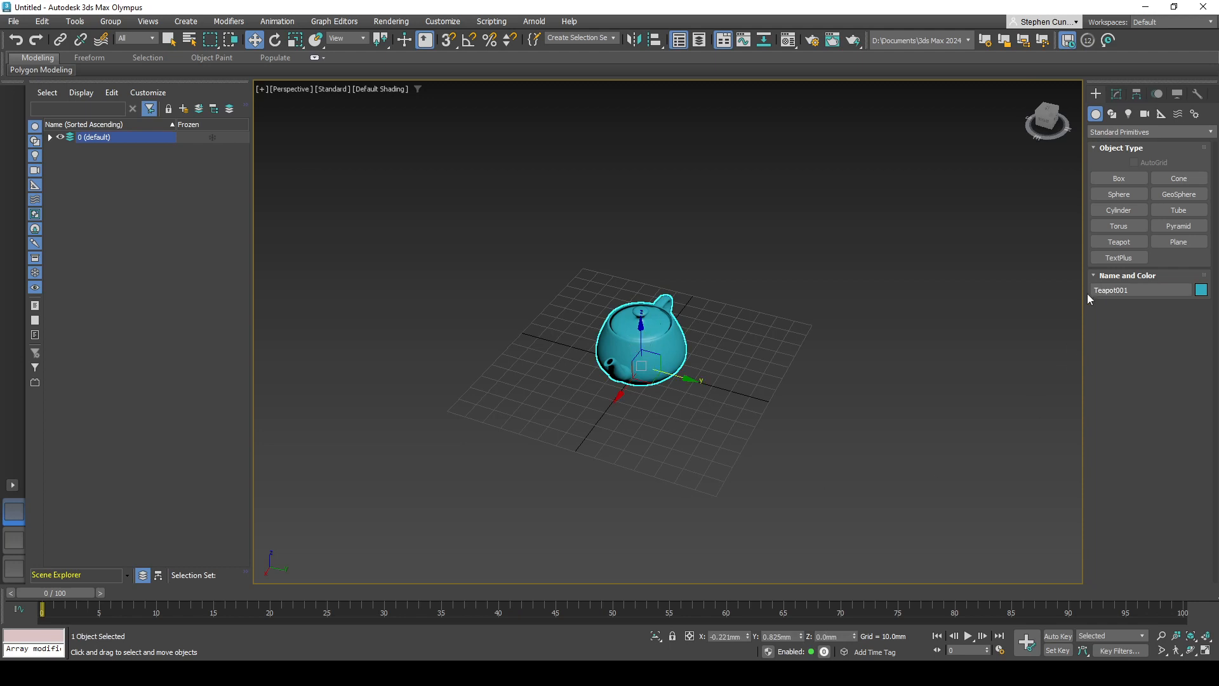
pyautogui.click(1117, 95)
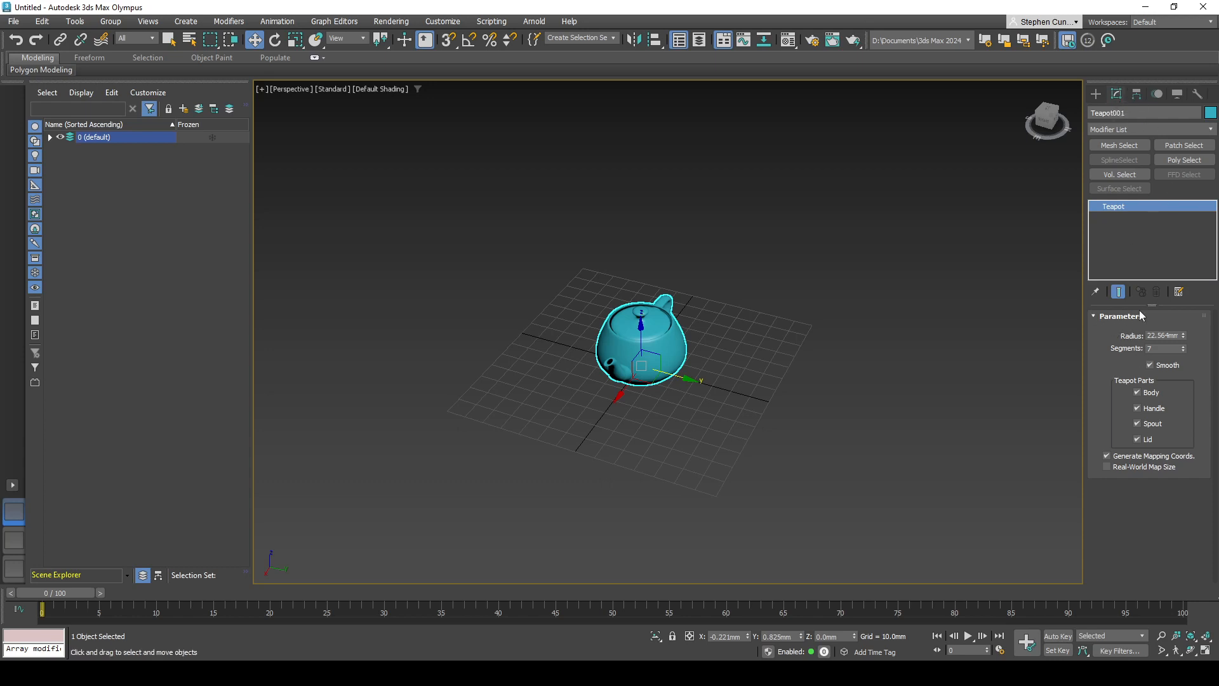
pyautogui.moveTo(1184, 335)
pyautogui.mouseDown()
pyautogui.moveTo(1192, 368)
pyautogui.moveTo(1191, 336)
pyautogui.mouseUp()
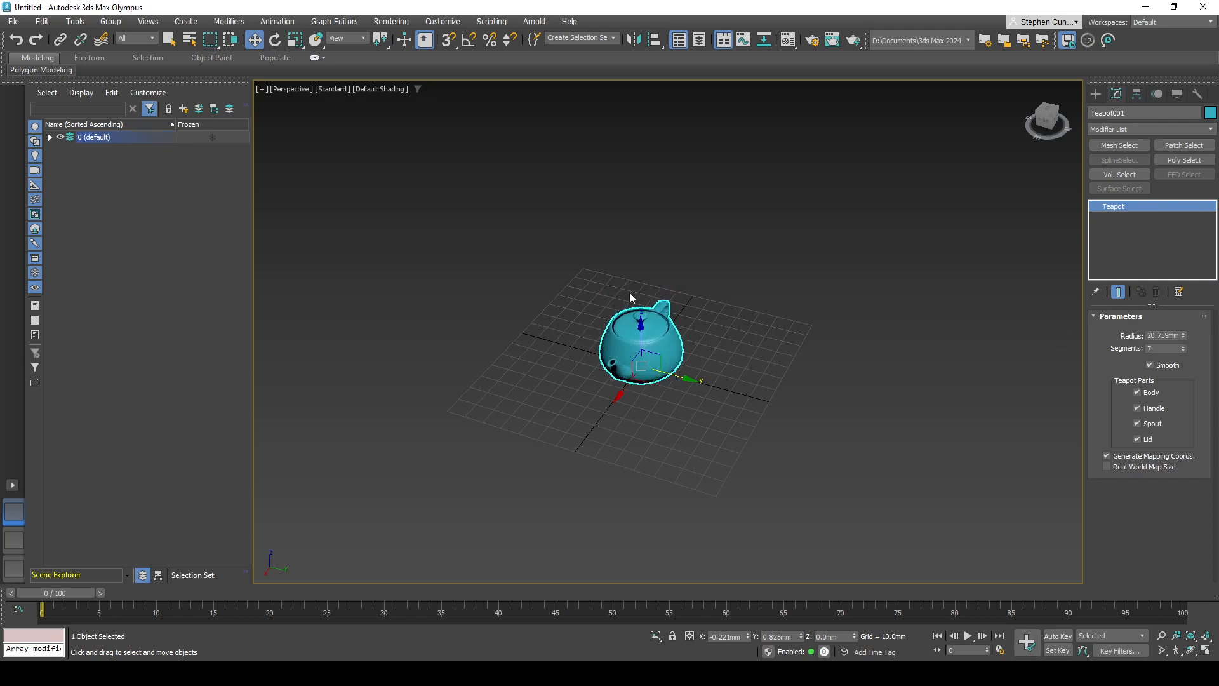
pyautogui.click(683, 404)
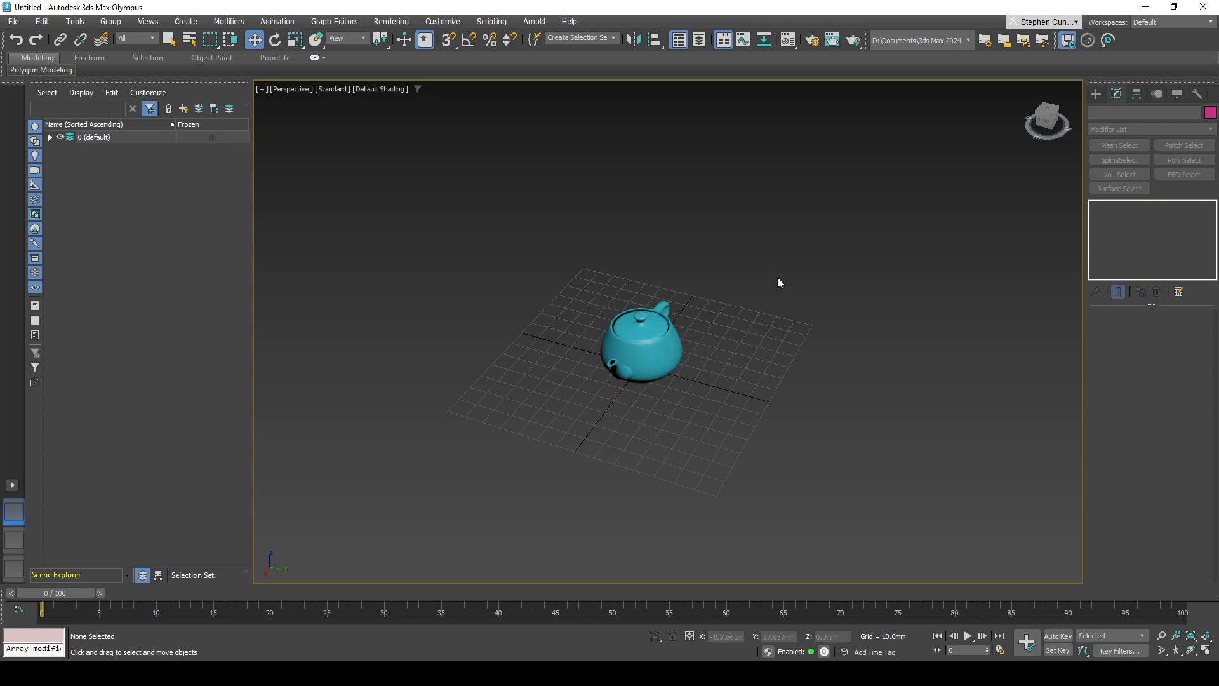
# Step: Practise selecting and deselecting the teapot in the viewport, ending with nothing selected
pyautogui.click(635, 330)
pyautogui.click(803, 311)
pyautogui.click(626, 316)
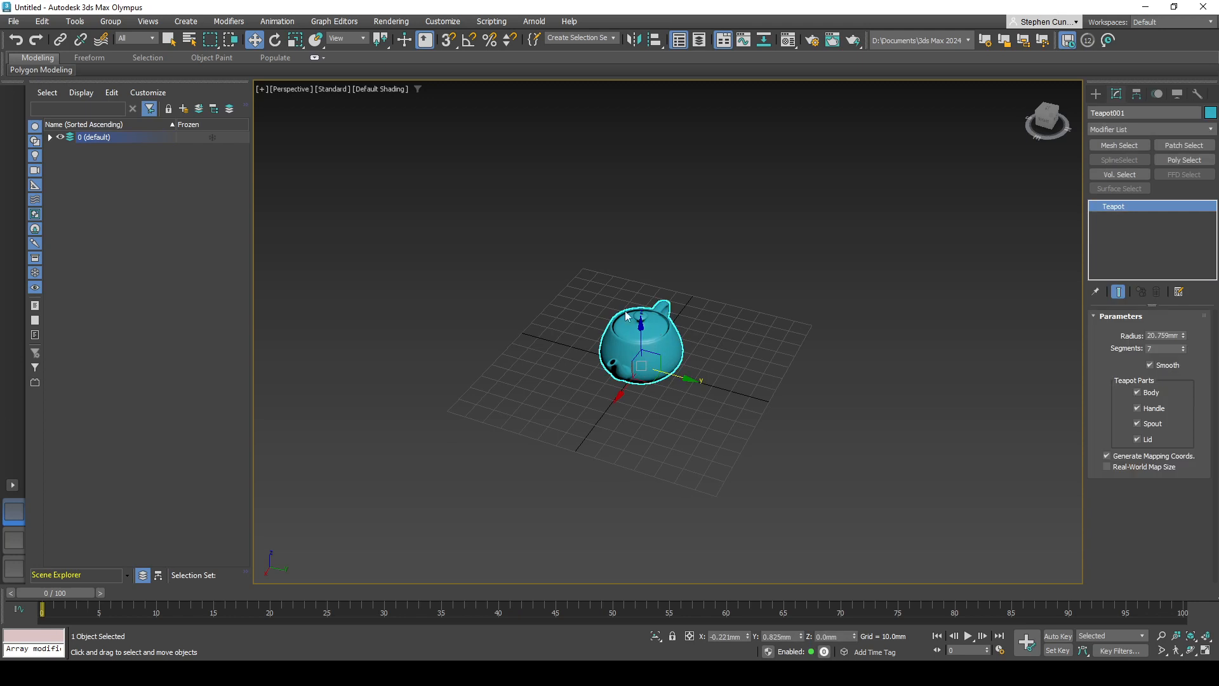
pyautogui.click(796, 298)
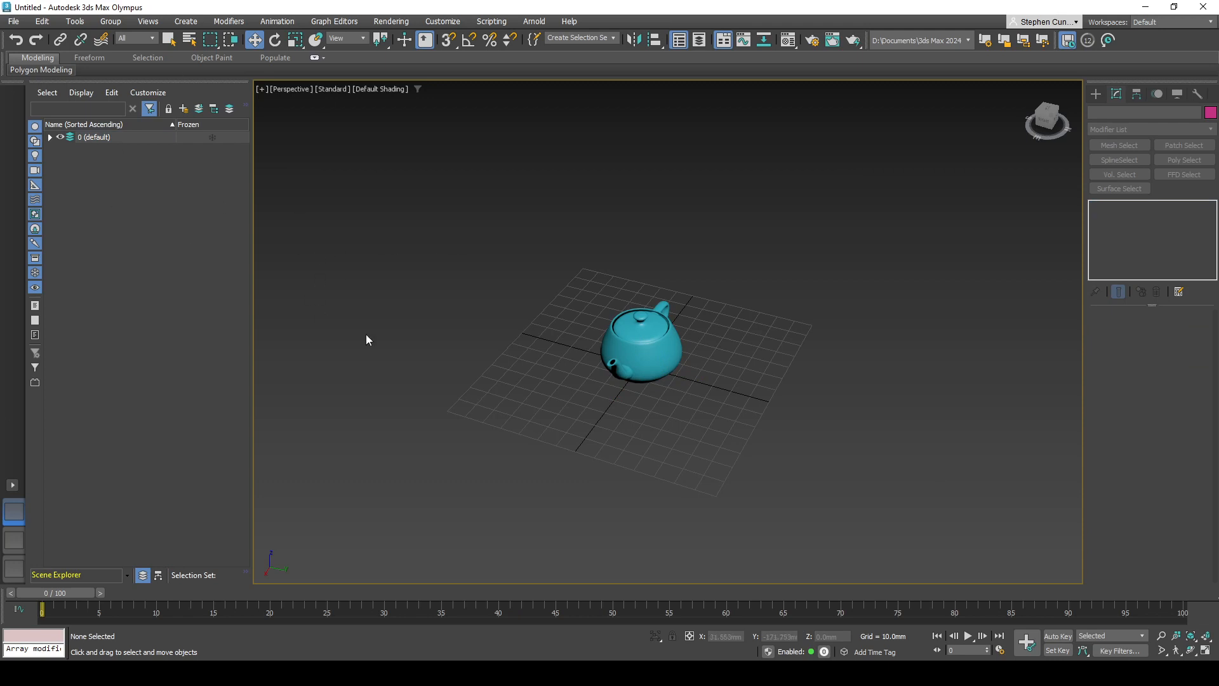
# Step: Locate the out-of-view teapot by selecting Teapot001 under the 0 (default) layer, and frame it in the viewport
pyautogui.moveTo(321, 253); pyautogui.dragTo(877, 289, button='middle')
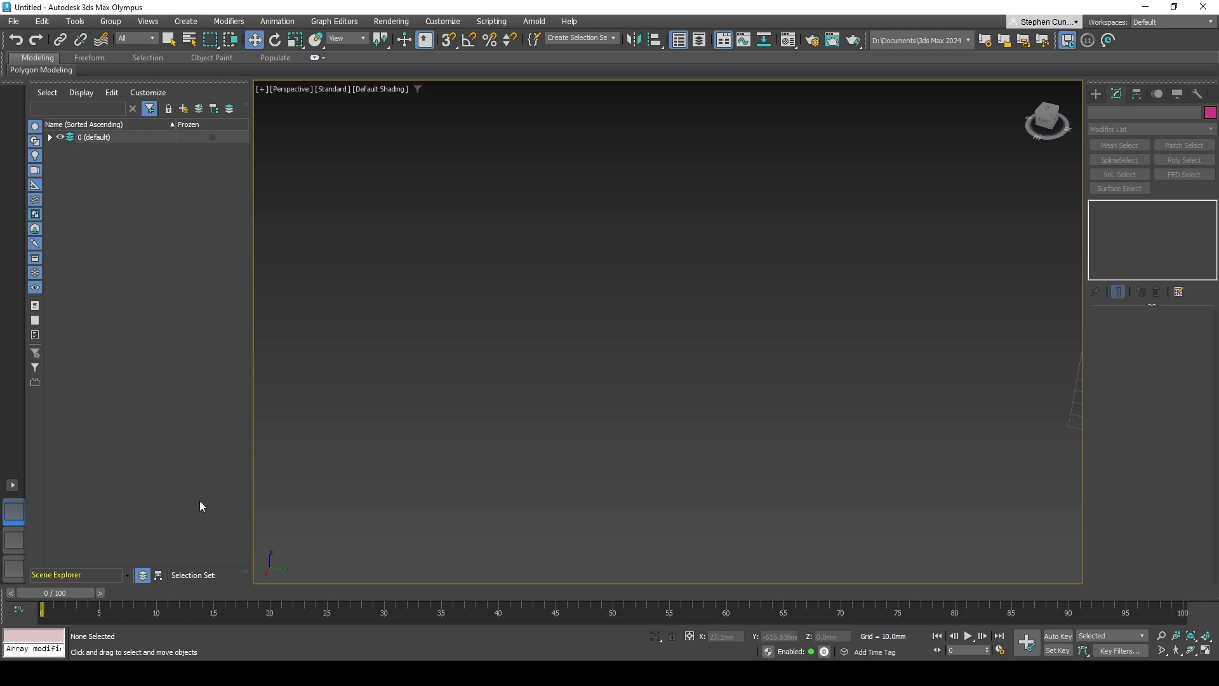
pyautogui.click(158, 575)
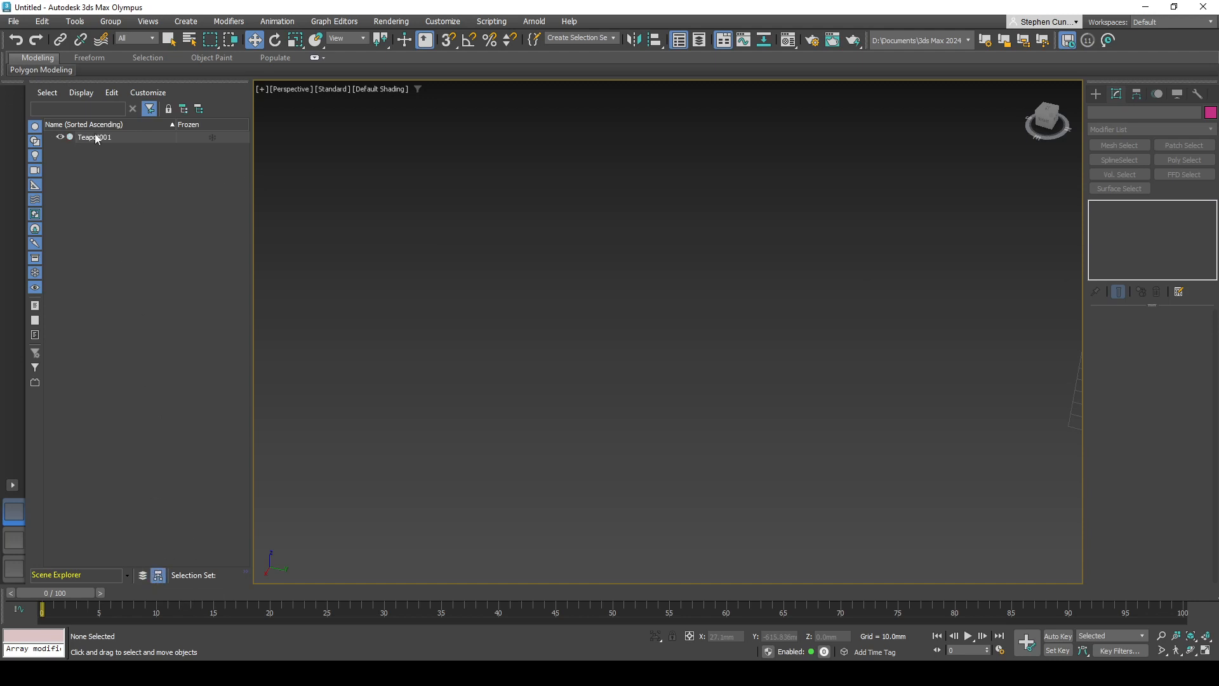
pyautogui.click(143, 576)
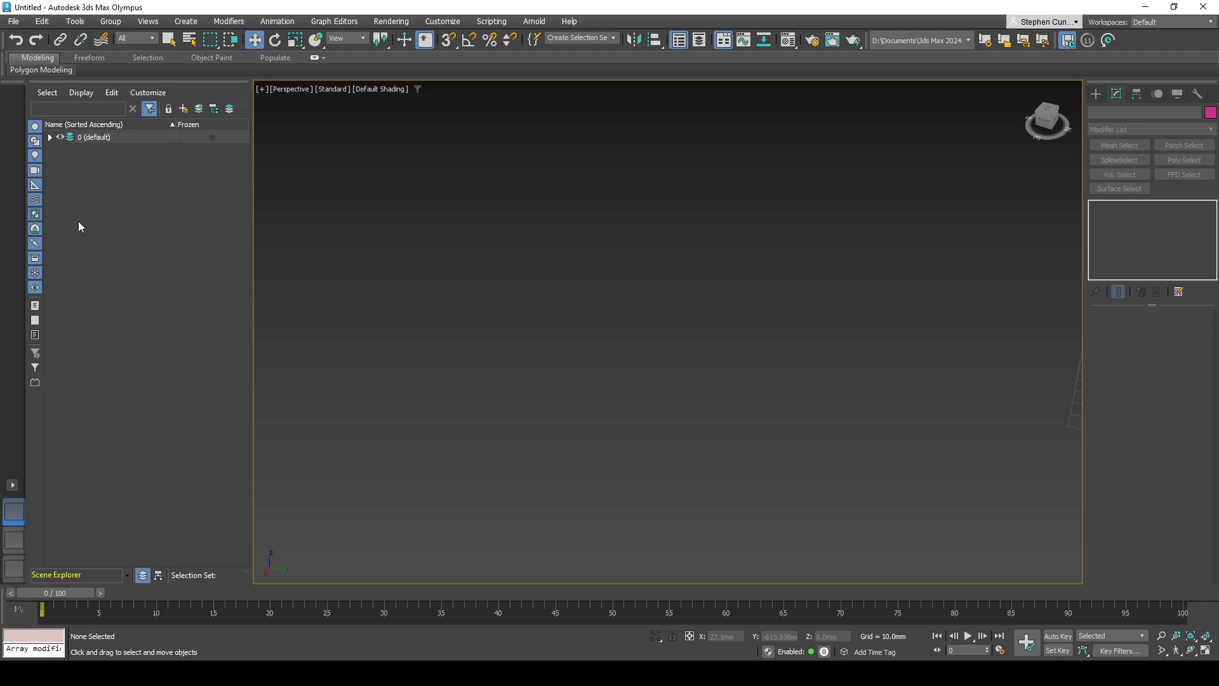
pyautogui.click(50, 137)
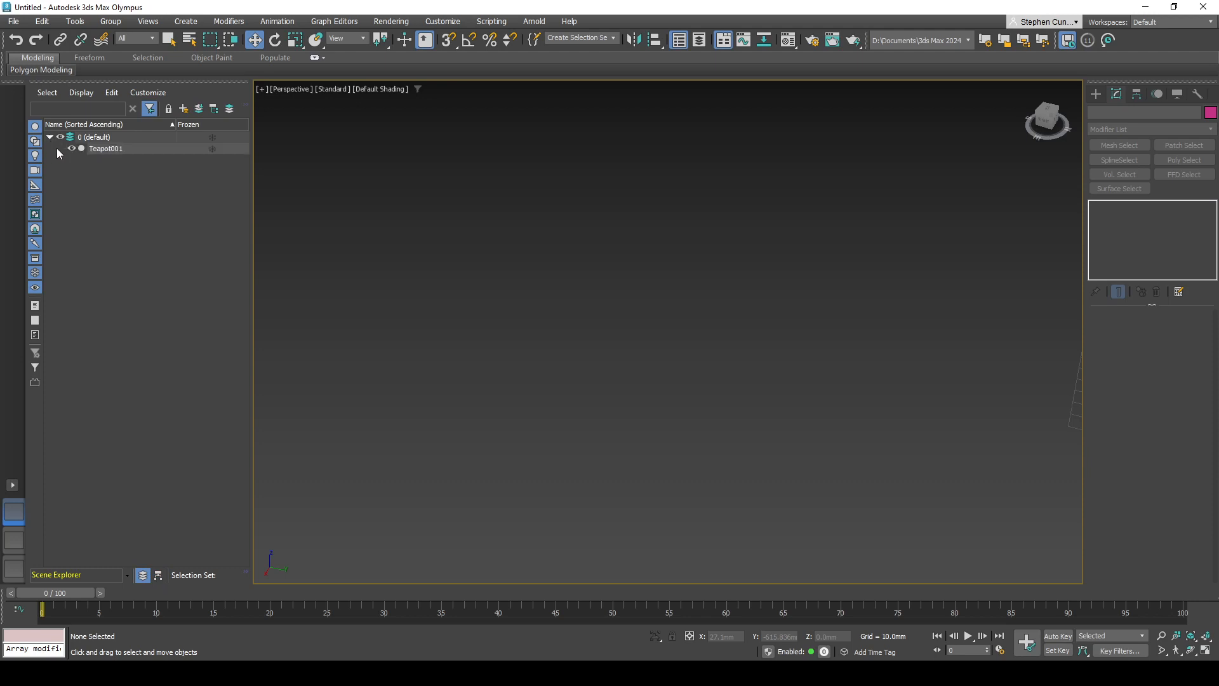
pyautogui.click(122, 148)
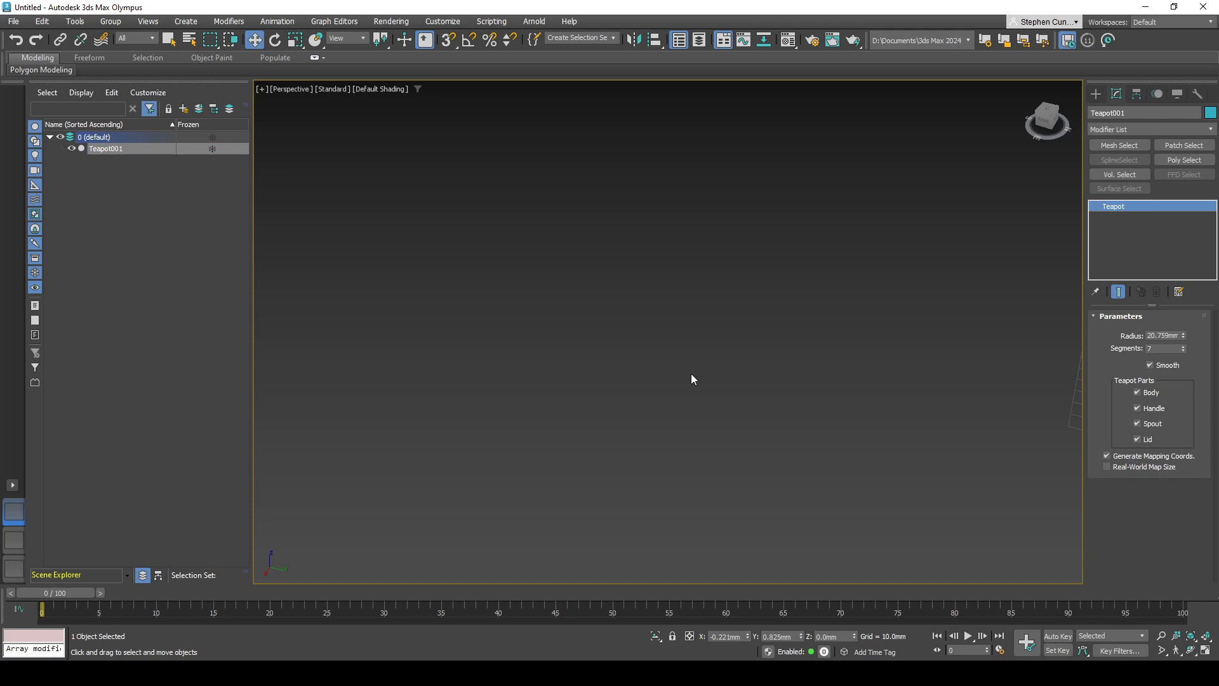
pyautogui.moveTo(706, 370); pyautogui.dragTo(664, 368, button='middle')
pyautogui.press('z')
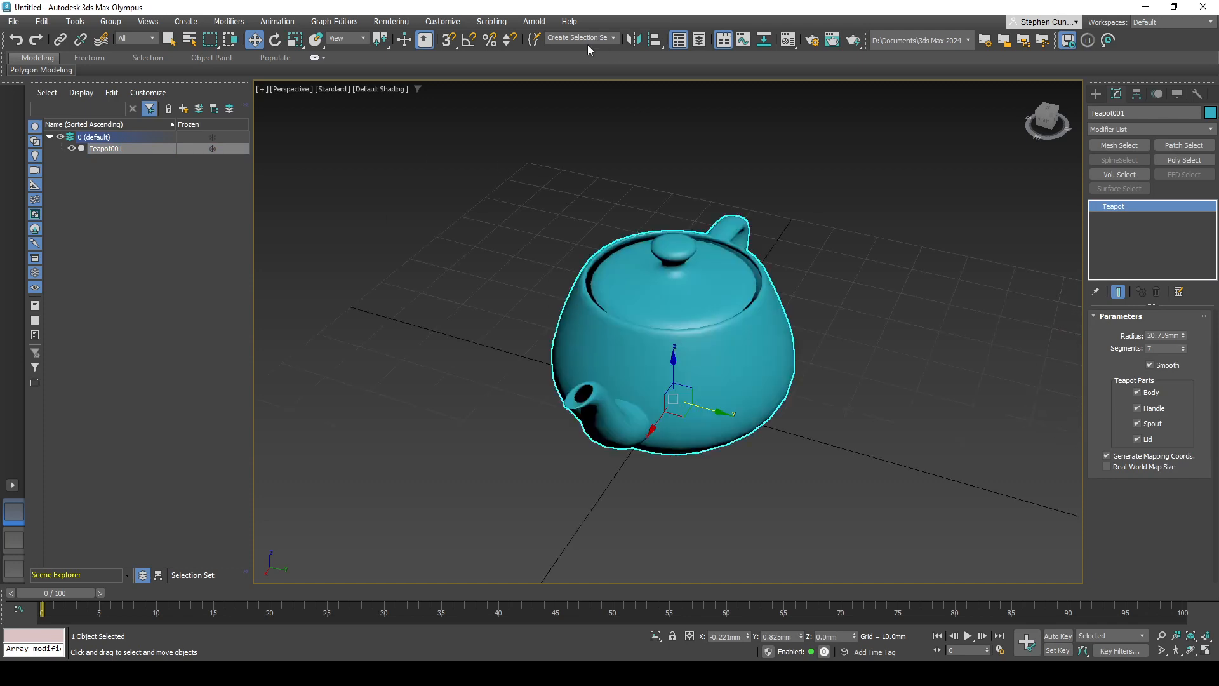
# Step: Move the view away and deselect the teapot, reselect Teapot001 from the scene's object list, frame it and orbit around it
pyautogui.scroll(-10, 544, 413)
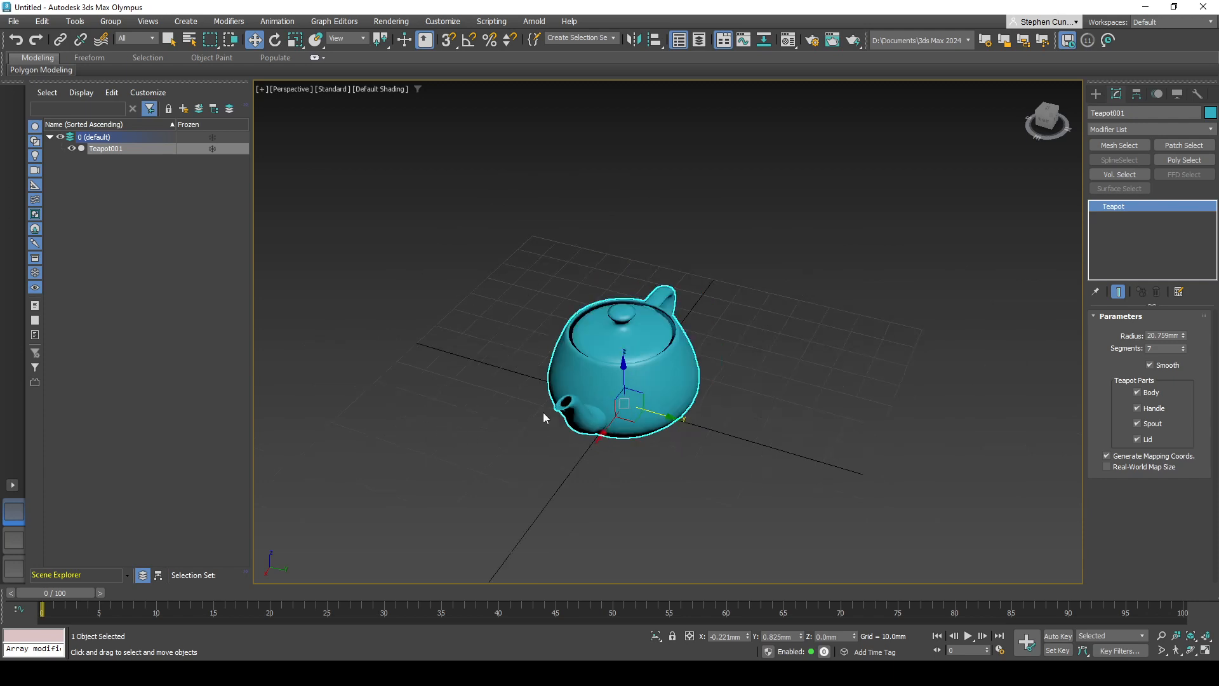
pyautogui.moveTo(476, 417); pyautogui.dragTo(942, 429, button='middle')
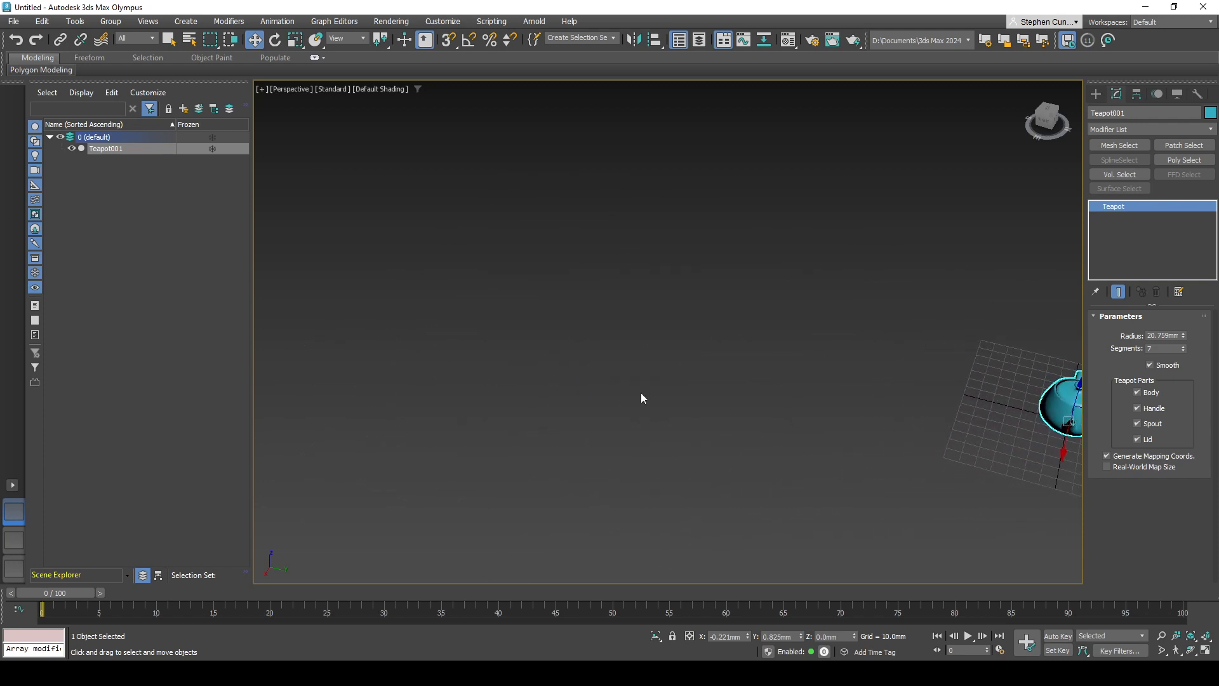
pyautogui.click(641, 394)
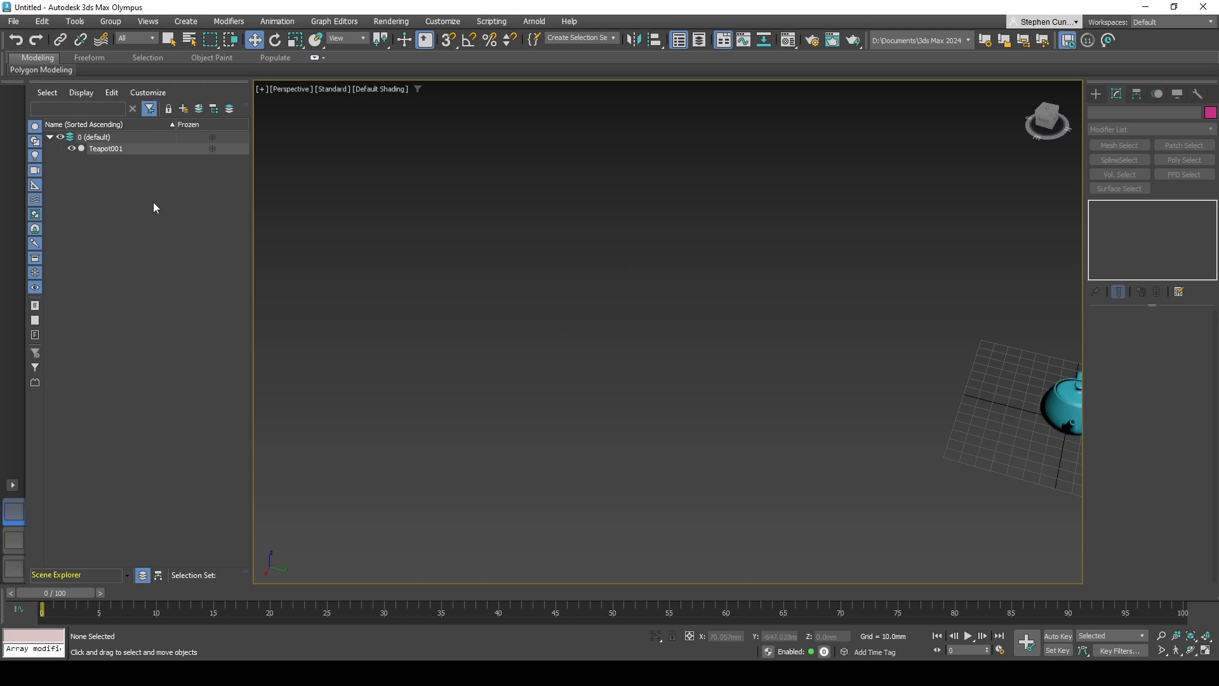
pyautogui.click(110, 151)
pyautogui.press('z')
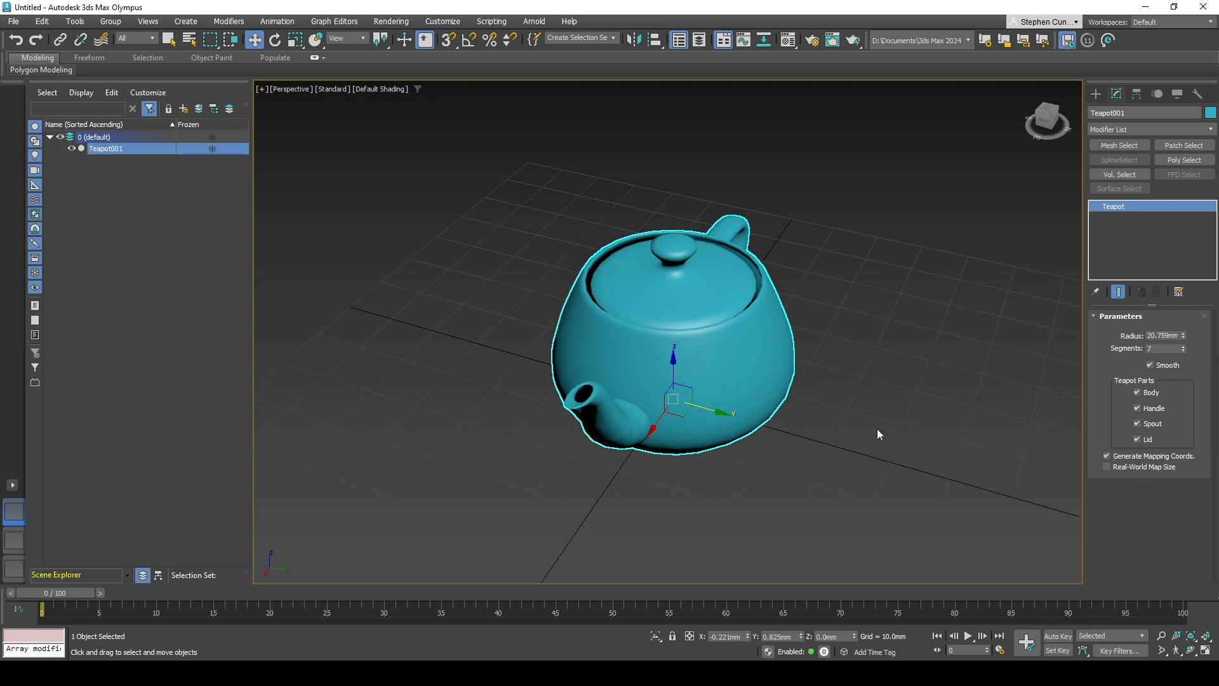
pyautogui.keyDown('alt'); pyautogui.moveTo(888, 438); pyautogui.dragTo(743, 498, button='middle'); pyautogui.keyUp('alt')
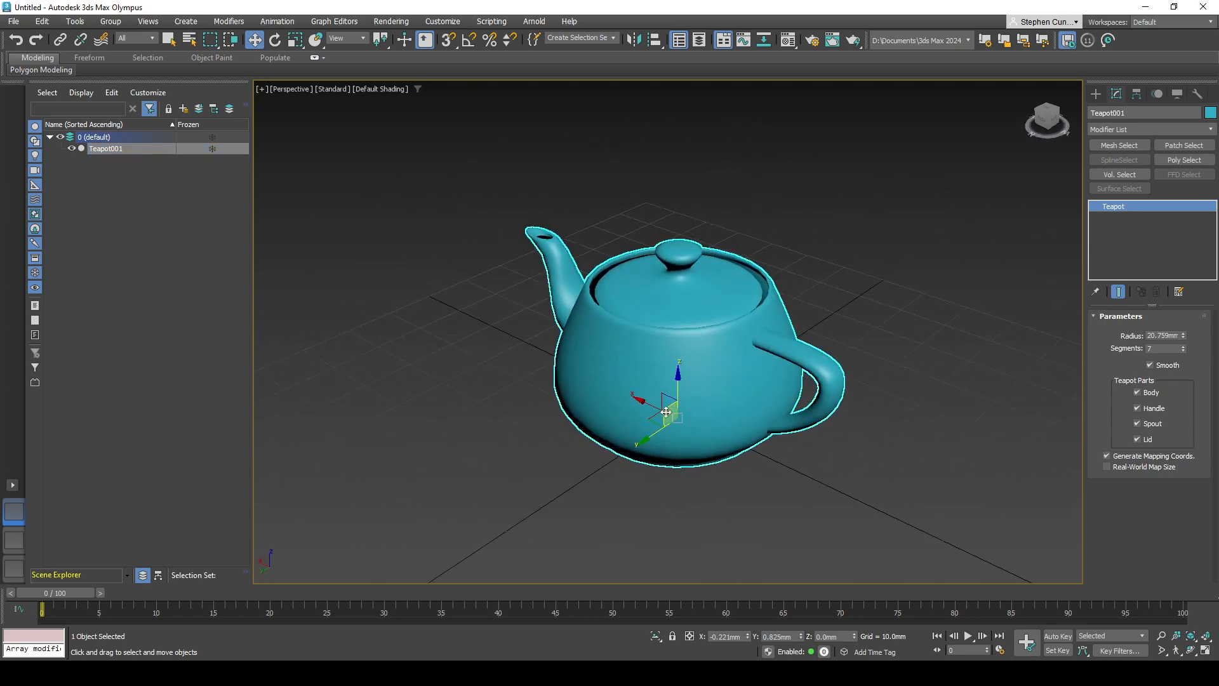
pyautogui.keyDown('alt'); pyautogui.moveTo(639, 517); pyautogui.dragTo(790, 491, button='middle'); pyautogui.keyUp('alt')
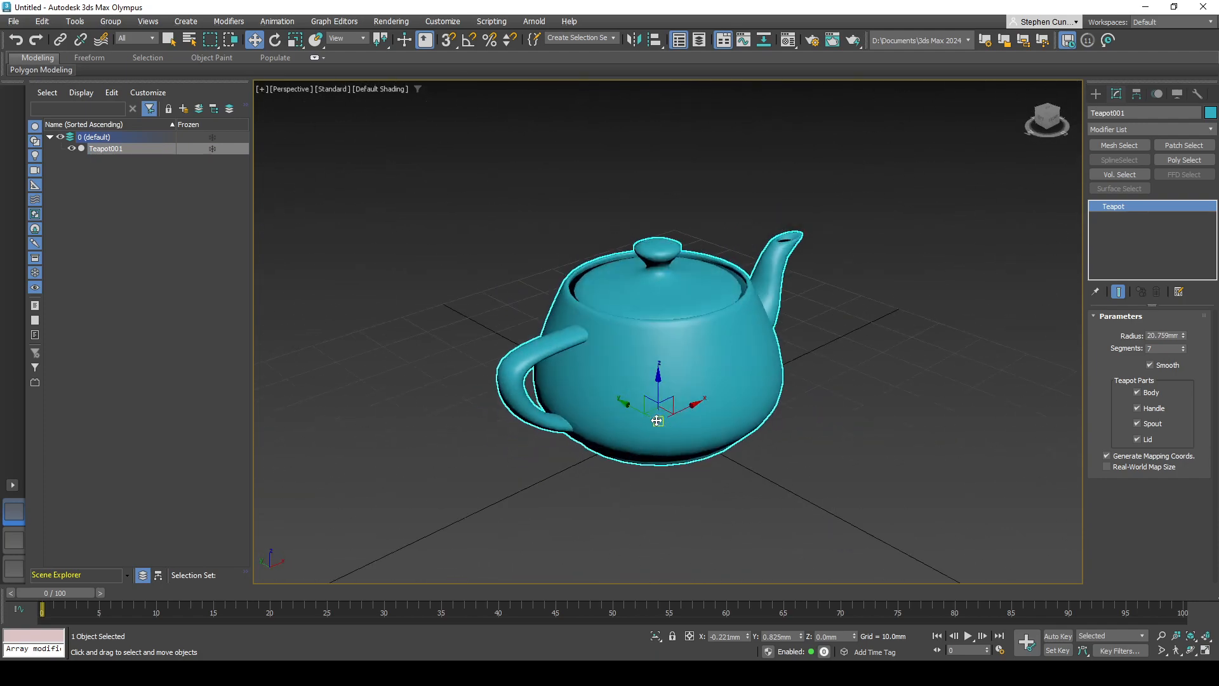
pyautogui.keyDown('alt'); pyautogui.moveTo(578, 505); pyautogui.dragTo(665, 507, button='middle'); pyautogui.keyUp('alt')
pyautogui.scroll(-5, 673, 502)
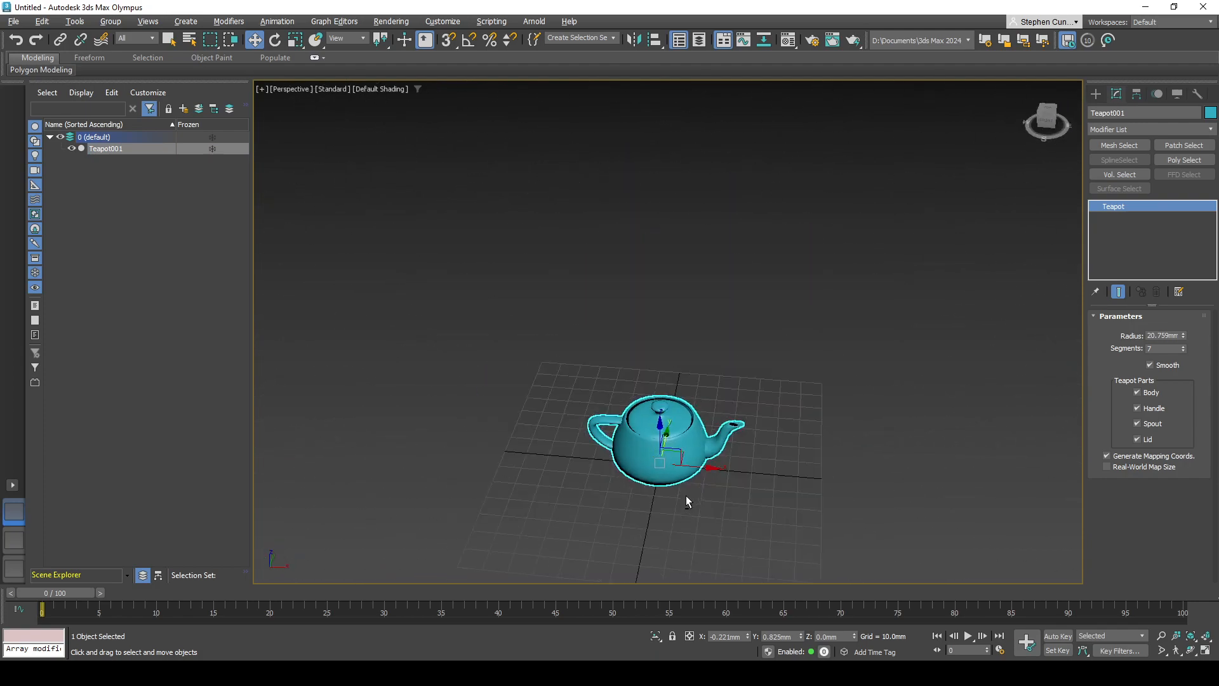
pyautogui.scroll(2, 611, 424)
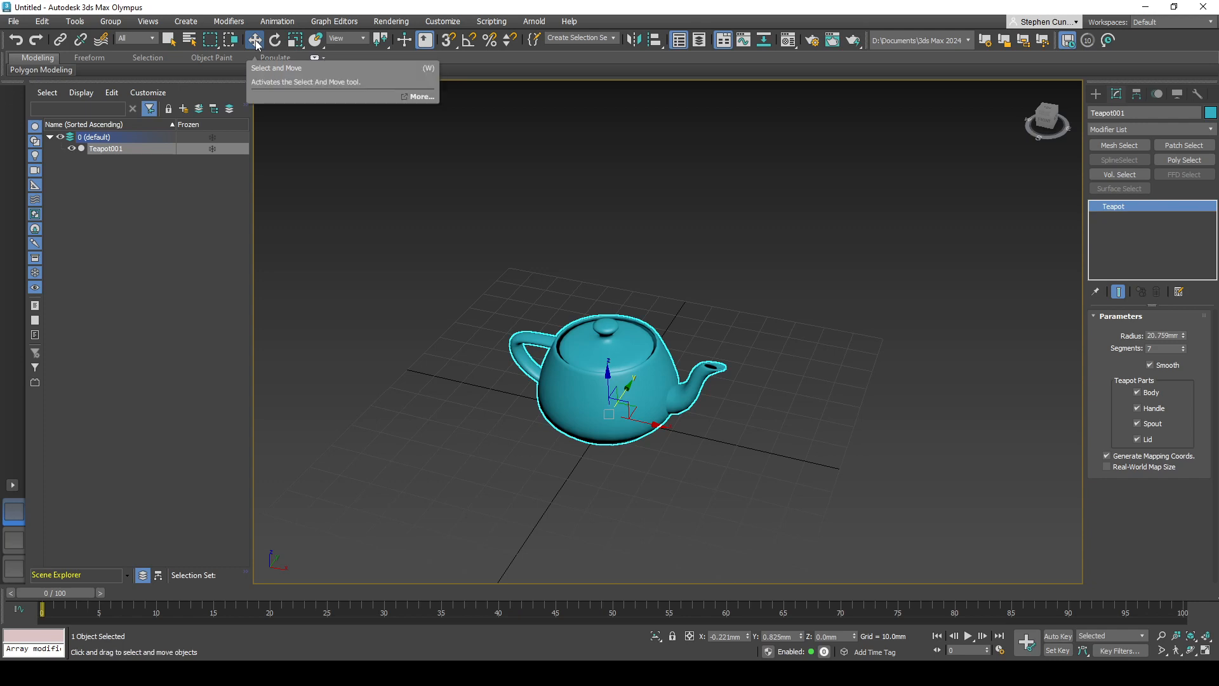
# Step: Cycle through the Scale, Rotate and Move tools on the selected teapot, ending with Select and Move active
pyautogui.click(294, 40)
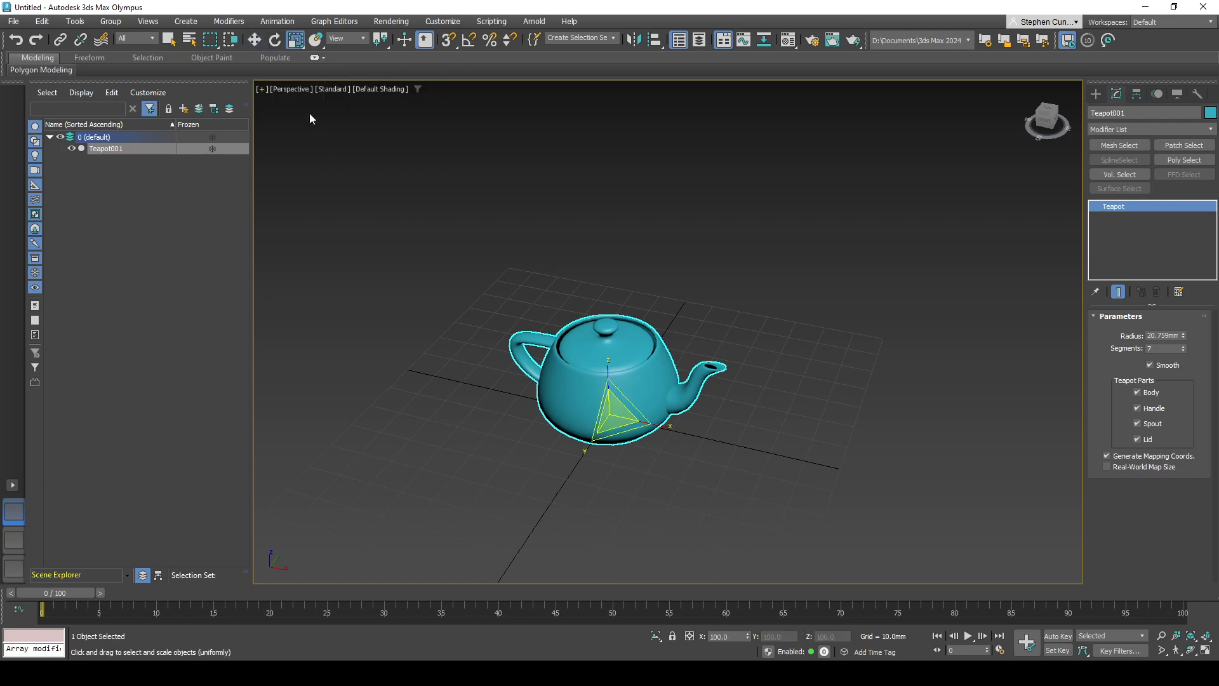
pyautogui.click(255, 40)
pyautogui.press('r')
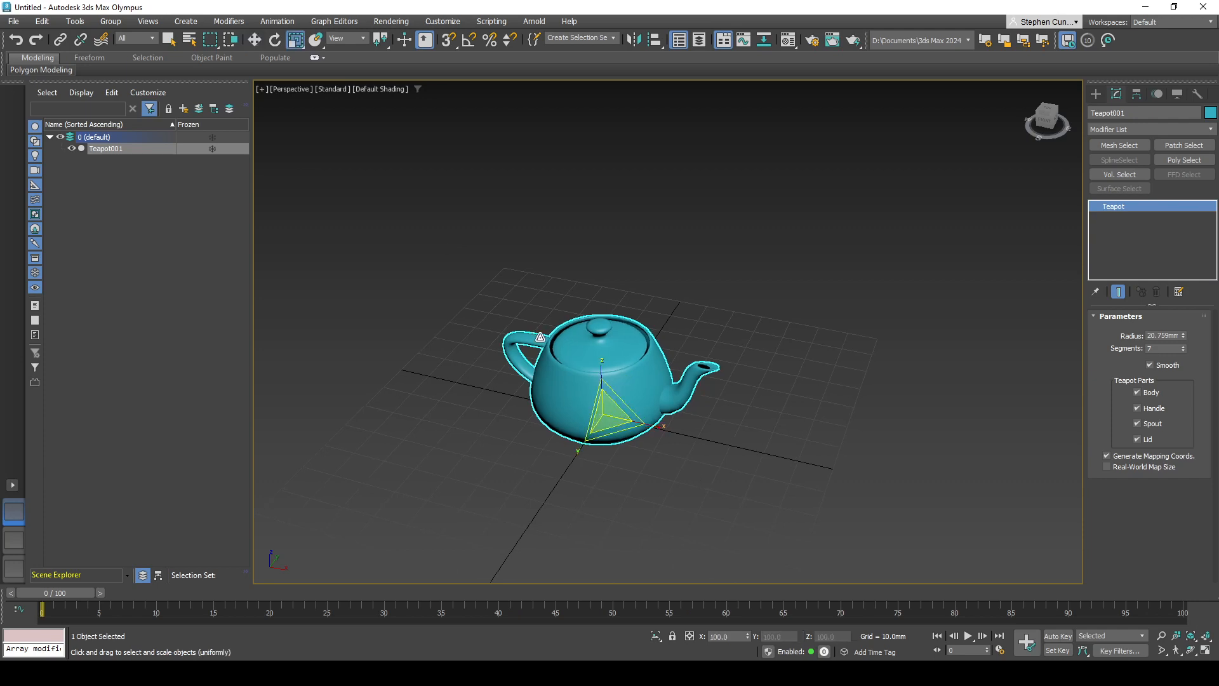
pyautogui.press('e')
pyautogui.press('w')
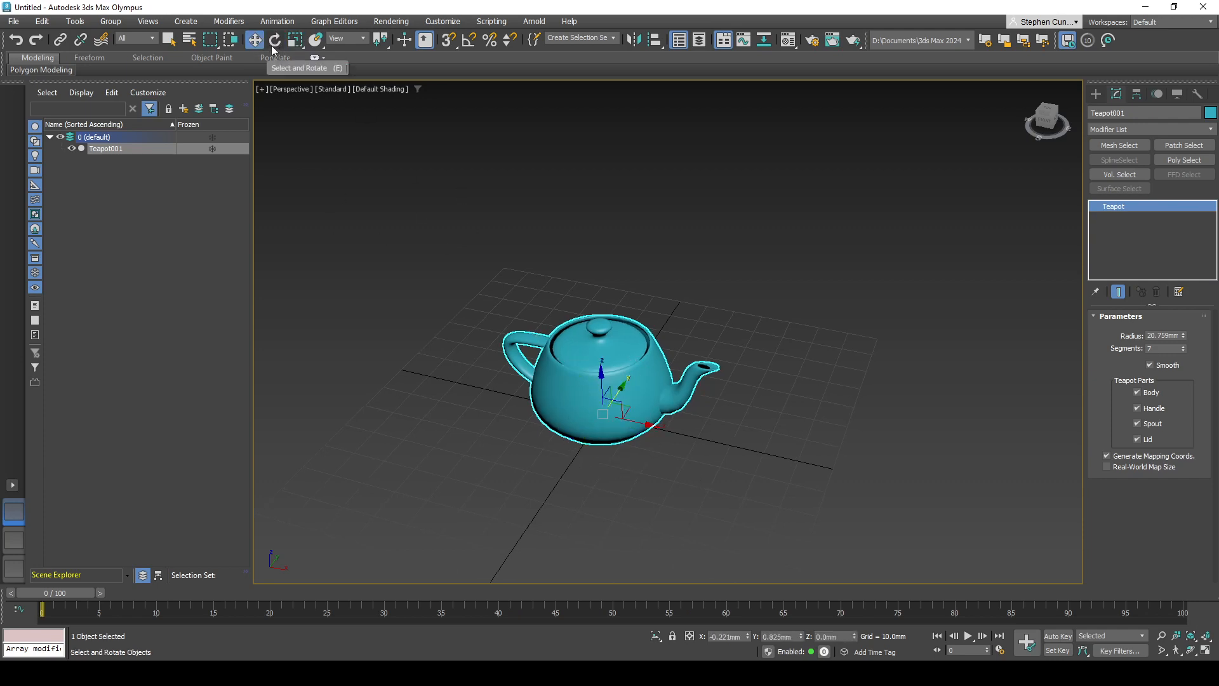
# Step: Move the teapot along the Y axis only, to about -29.4 mm
pyautogui.keyDown('alt'); pyautogui.moveTo(747, 341); pyautogui.dragTo(677, 318, button='middle'); pyautogui.keyUp('alt')
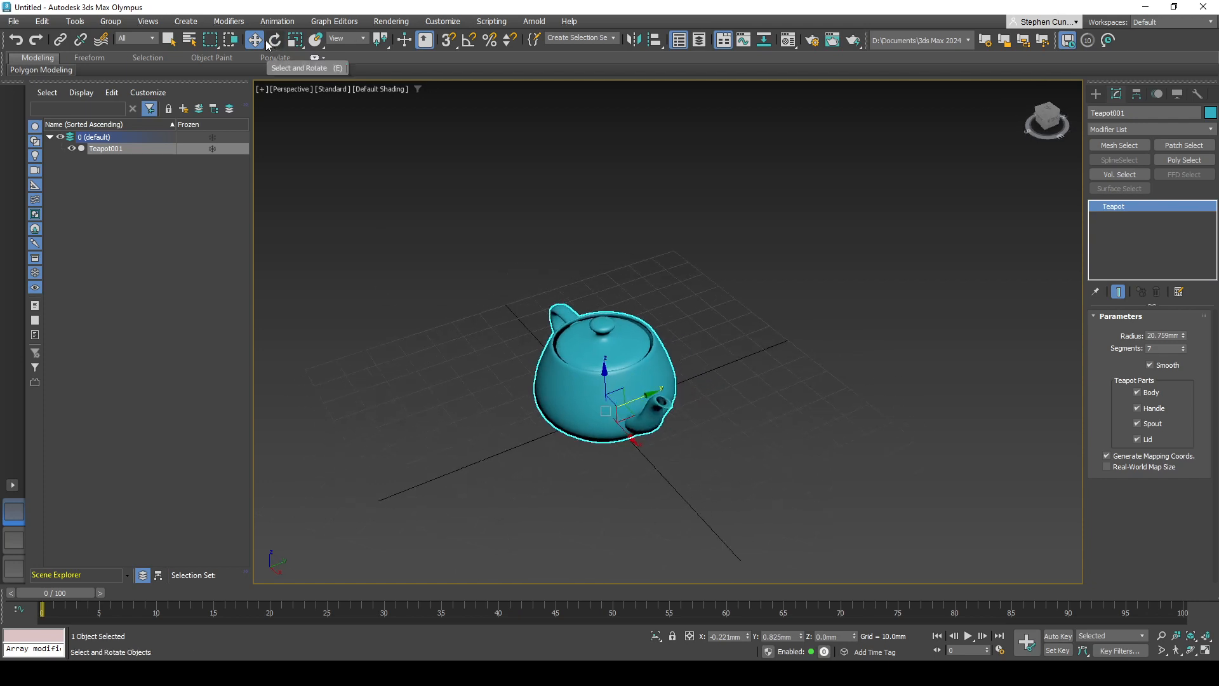
pyautogui.moveTo(645, 395); pyautogui.dragTo(556, 412)
pyautogui.click(539, 479)
pyautogui.click(540, 469)
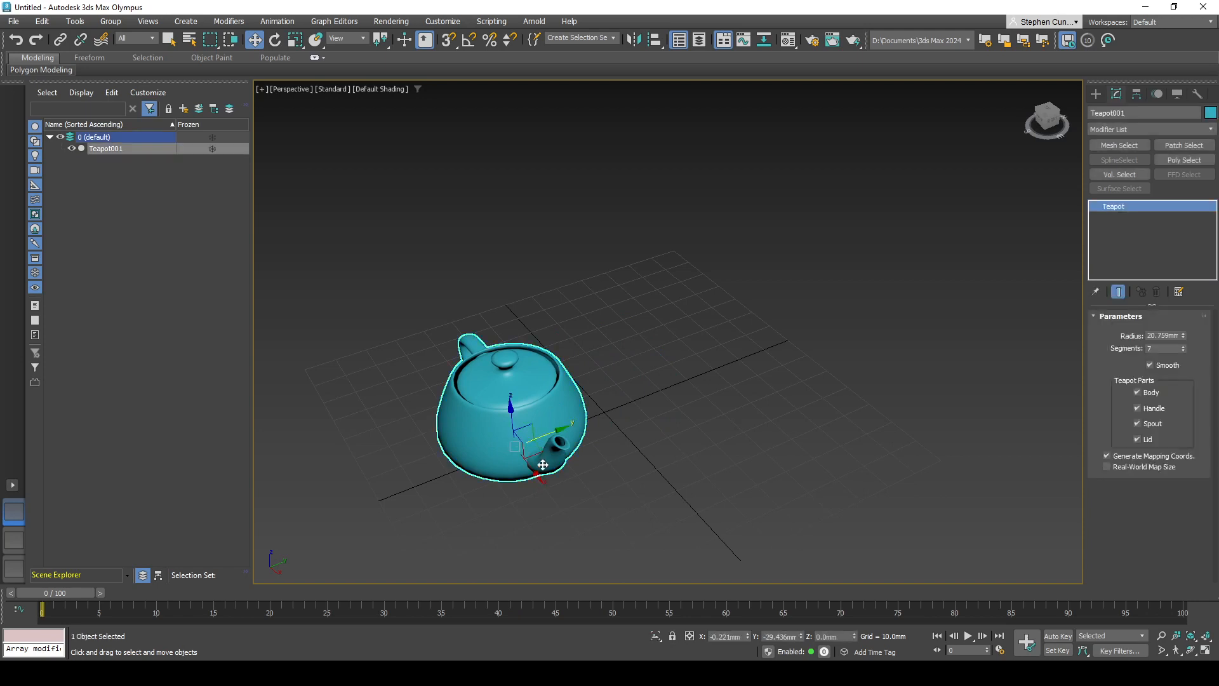
# Step: Move the teapot across the ground plane on X and Y to about X -30.9 mm, Y -7.1 mm
pyautogui.moveTo(540, 464); pyautogui.dragTo(536, 345)
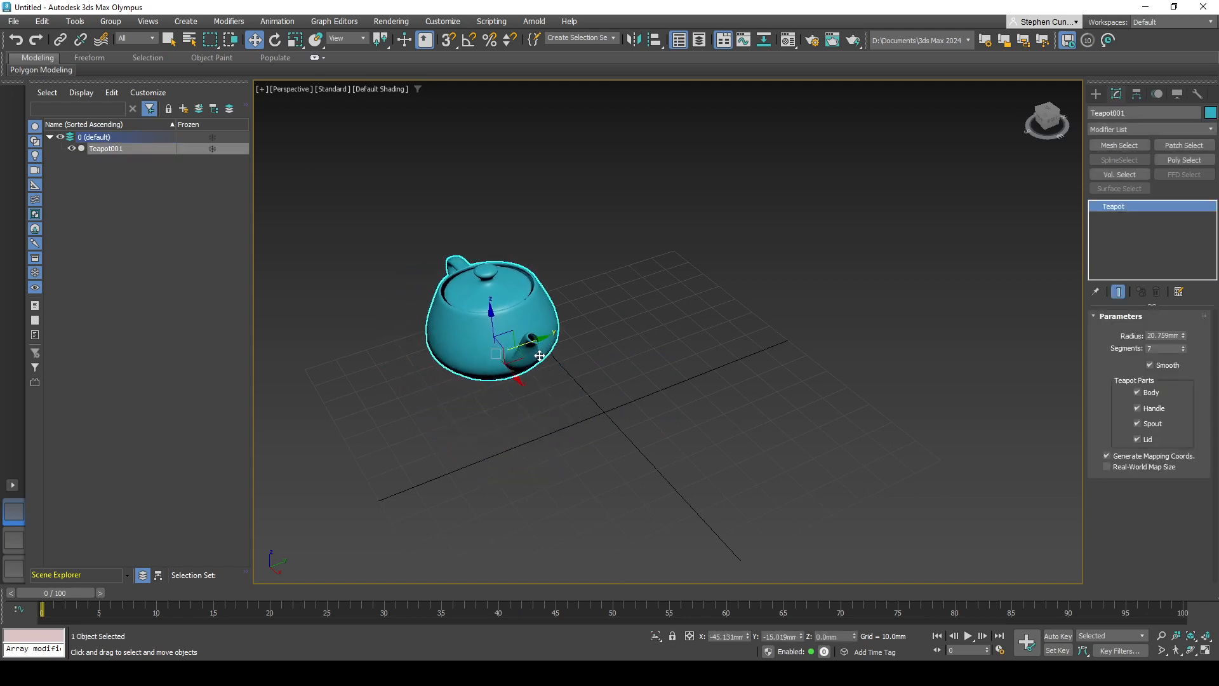
pyautogui.moveTo(536, 345)
pyautogui.keyDown('alt'); pyautogui.mouseDown(button='middle')
pyautogui.moveTo(593, 428)
pyautogui.moveTo(522, 337)
pyautogui.mouseUp(button='middle'); pyautogui.keyUp('alt')
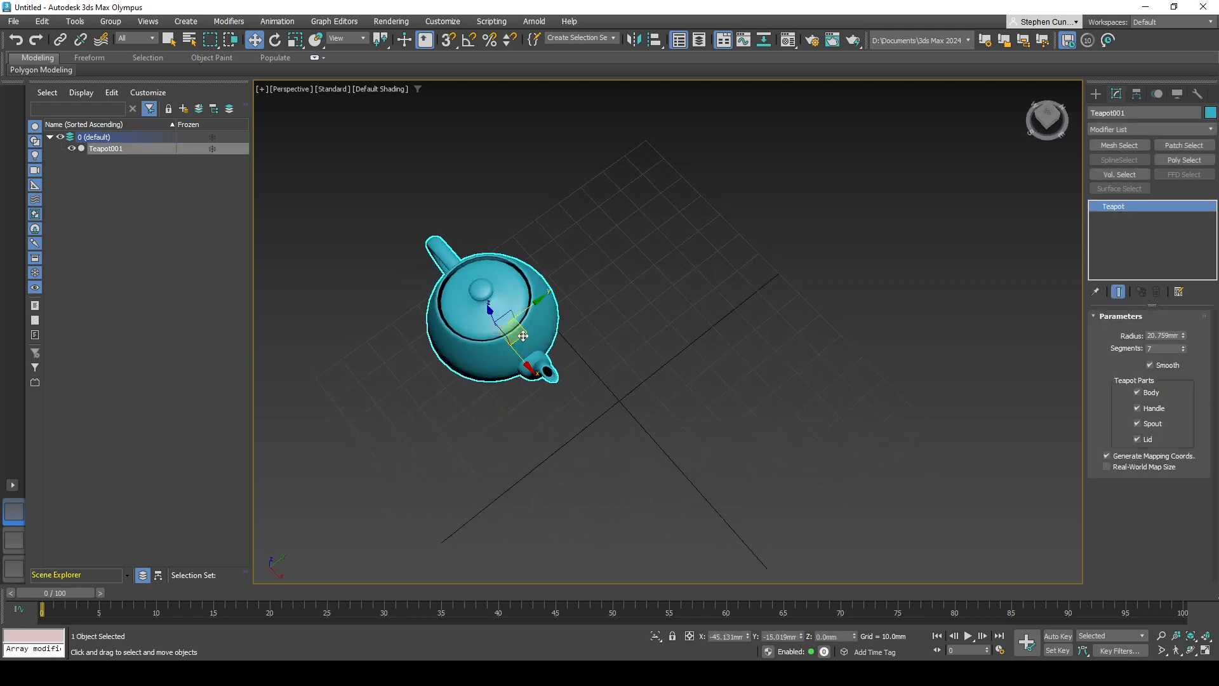
pyautogui.moveTo(522, 333); pyautogui.dragTo(569, 349)
pyautogui.keyDown('alt'); pyautogui.moveTo(648, 403); pyautogui.dragTo(573, 365, button='middle'); pyautogui.keyUp('alt')
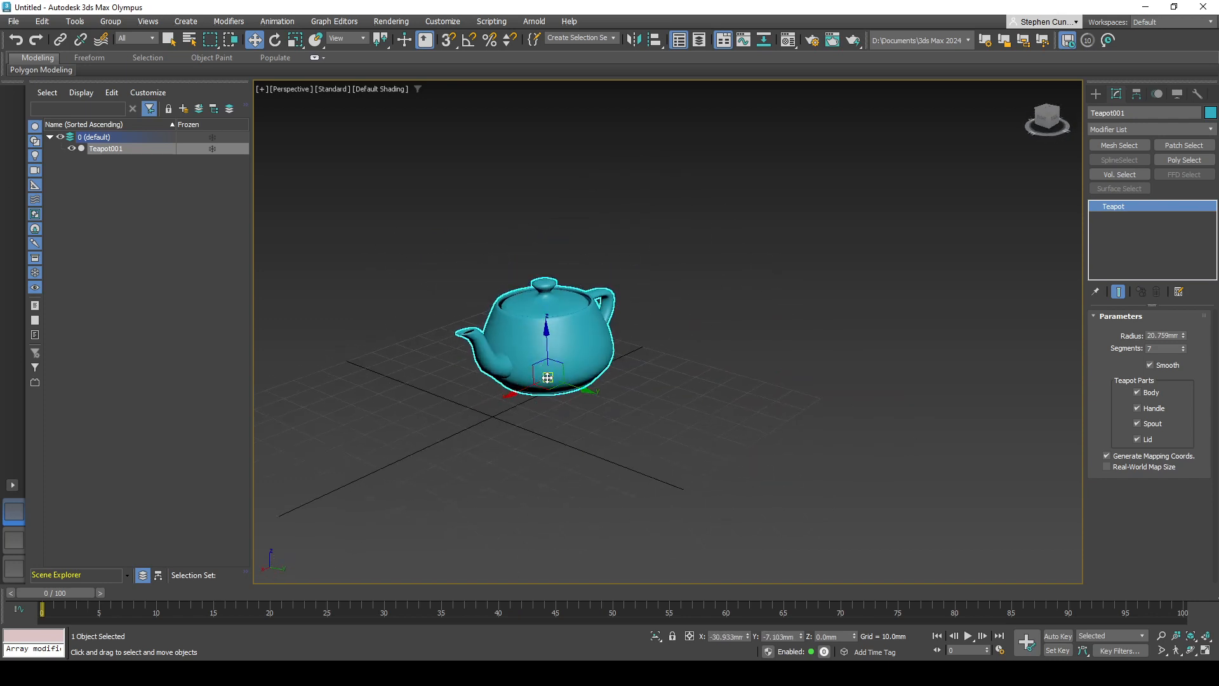
# Step: Move the teapot freely on all three axes above the grid to about X -36.0, Y -11.2, Z 17.7 mm
pyautogui.moveTo(548, 378); pyautogui.dragTo(574, 308)
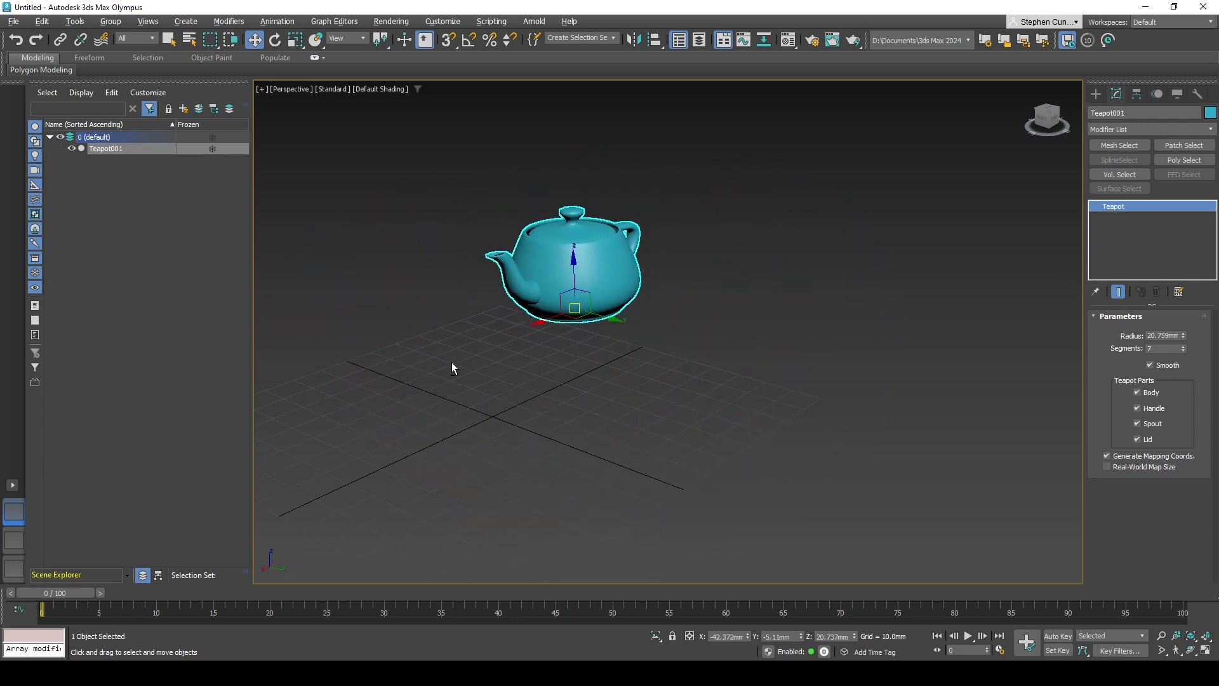
pyautogui.keyDown('alt'); pyautogui.moveTo(452, 362); pyautogui.dragTo(683, 335, button='middle'); pyautogui.keyUp('alt')
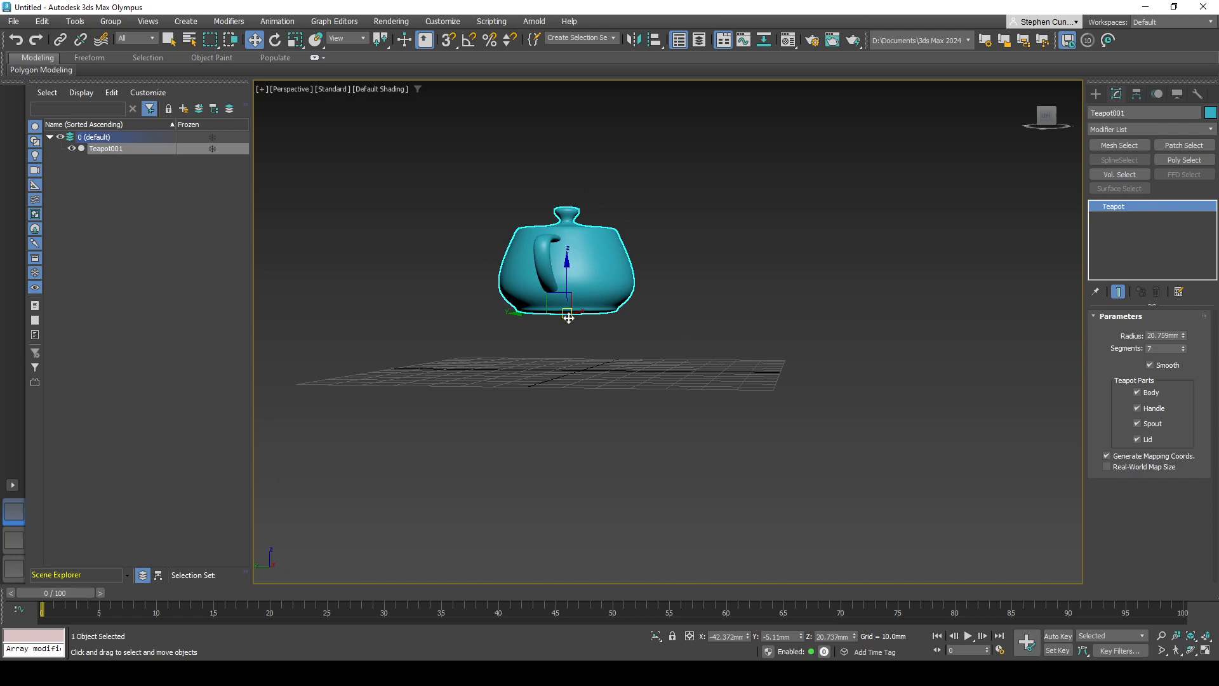
pyautogui.moveTo(563, 316); pyautogui.dragTo(588, 316)
pyautogui.keyDown('alt'); pyautogui.moveTo(515, 318); pyautogui.dragTo(575, 312, button='middle'); pyautogui.keyUp('alt')
pyautogui.moveTo(583, 314); pyautogui.dragTo(585, 362)
pyautogui.scroll(5, 576, 293)
pyautogui.scroll(-5, 585, 362)
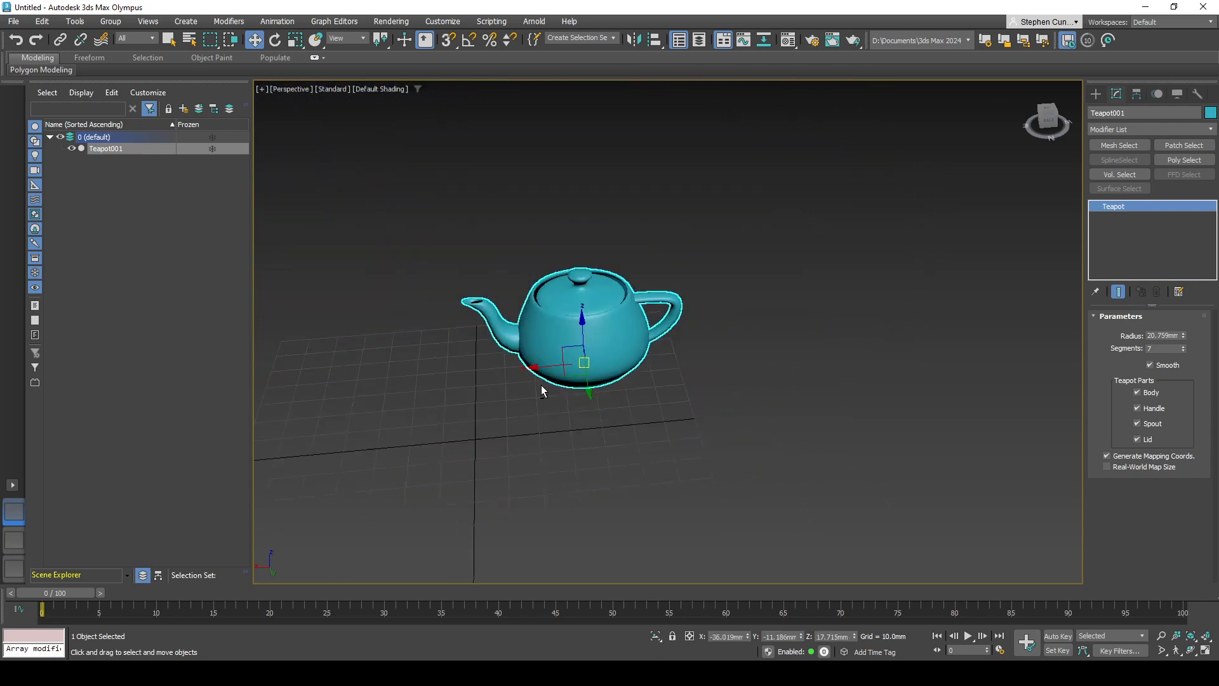
# Step: Move the teapot along the X axis well off the grid, to about 144 mm
pyautogui.moveTo(542, 390)
pyautogui.keyDown('alt'); pyautogui.mouseDown(button='middle')
pyautogui.moveTo(601, 397)
pyautogui.moveTo(555, 353)
pyautogui.moveTo(612, 435)
pyautogui.moveTo(530, 373)
pyautogui.mouseUp(button='middle'); pyautogui.keyUp('alt')
pyautogui.moveTo(531, 373); pyautogui.dragTo(607, 431)
pyautogui.moveTo(607, 431); pyautogui.dragTo(646, 417, button='middle')
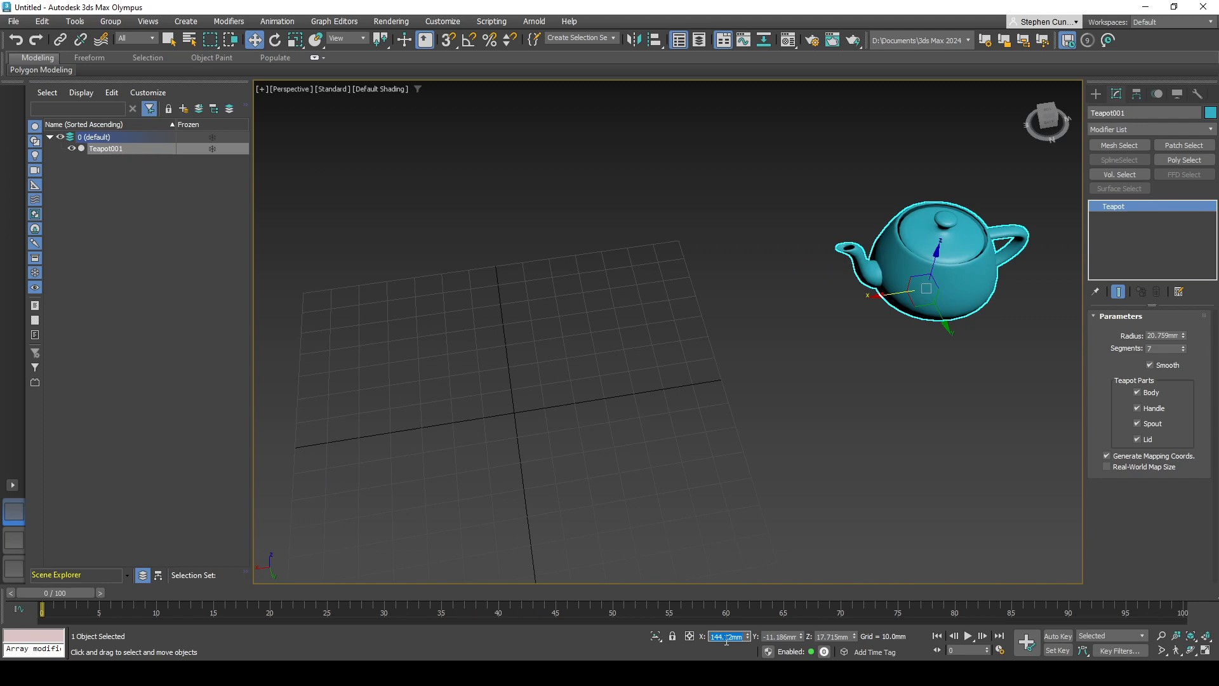
# Step: Set the teapot's X, Y and Z position to 0 so it sits at the world origin
pyautogui.write('0')
pyautogui.press('Tab')
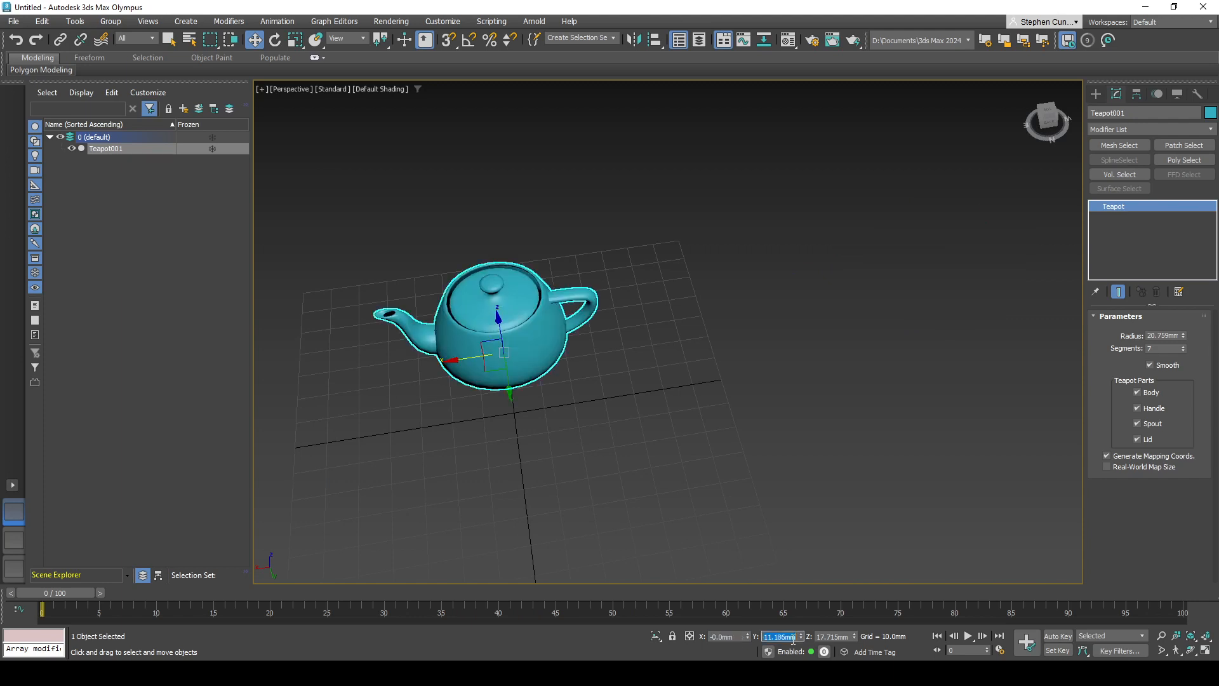
pyautogui.write('0')
pyautogui.press('Tab')
pyautogui.write('0')
pyautogui.press('Return')
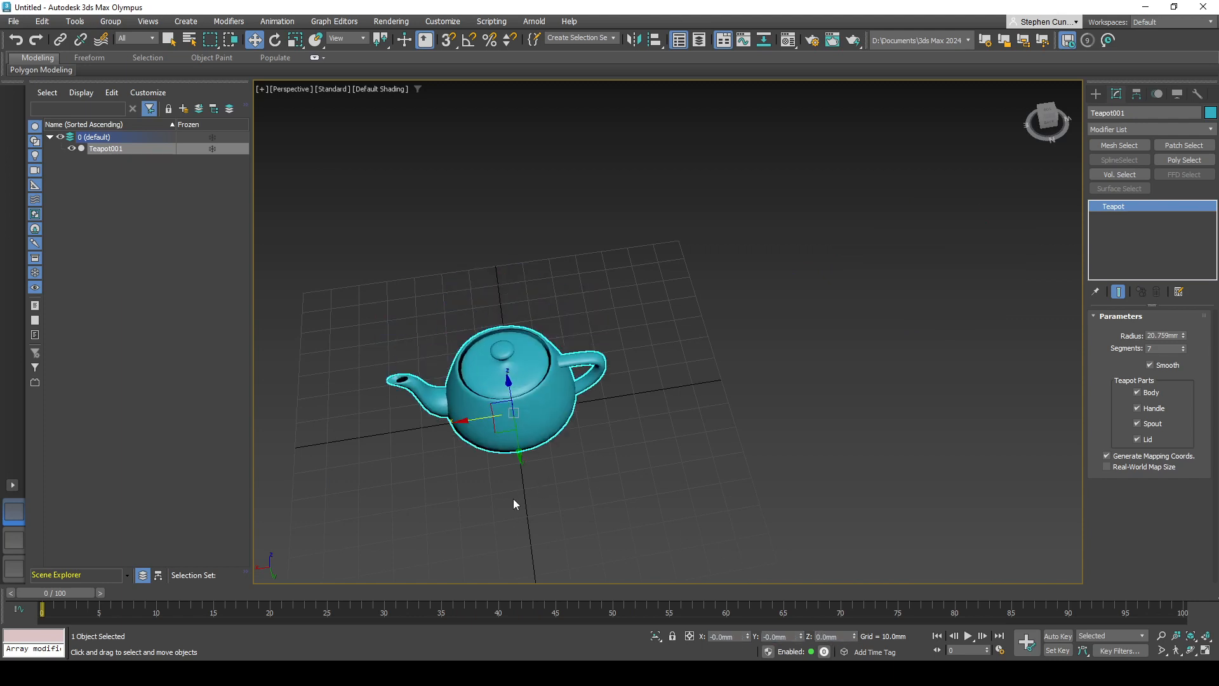
# Step: Rotate the teapot freely to about X -45.5, Y -3.4 and Z -33.2 degrees
pyautogui.keyDown('alt'); pyautogui.moveTo(514, 504); pyautogui.dragTo(583, 393, button='middle'); pyautogui.keyUp('alt')
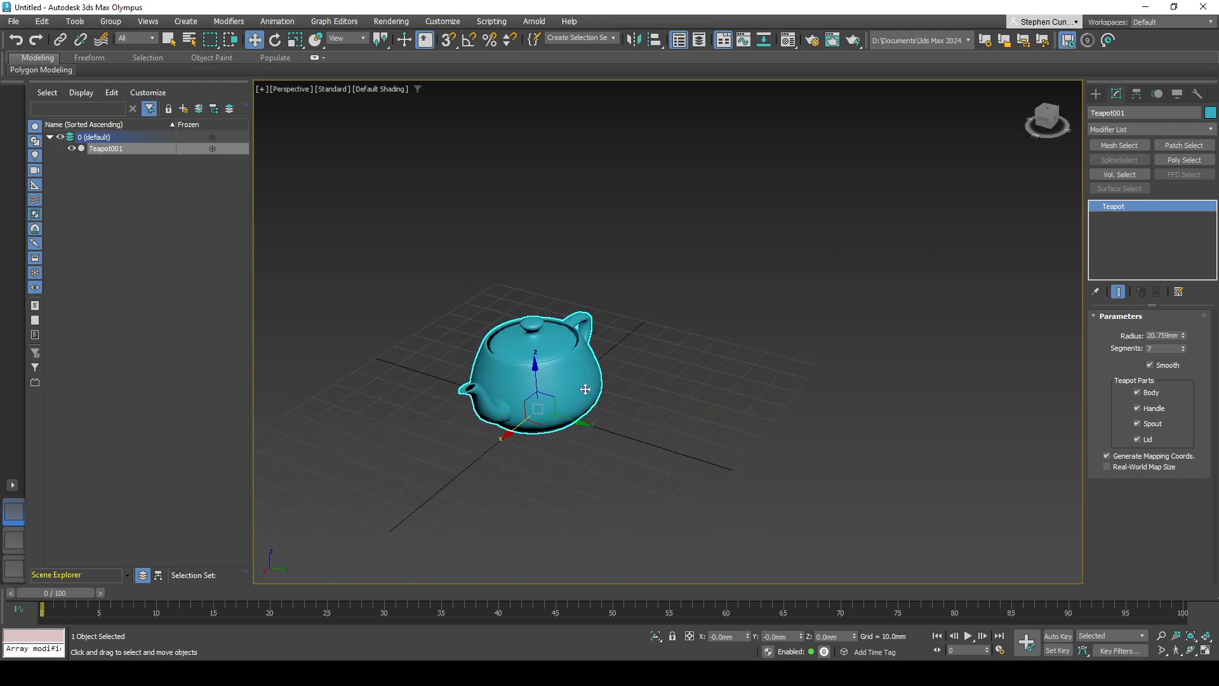
pyautogui.click(275, 40)
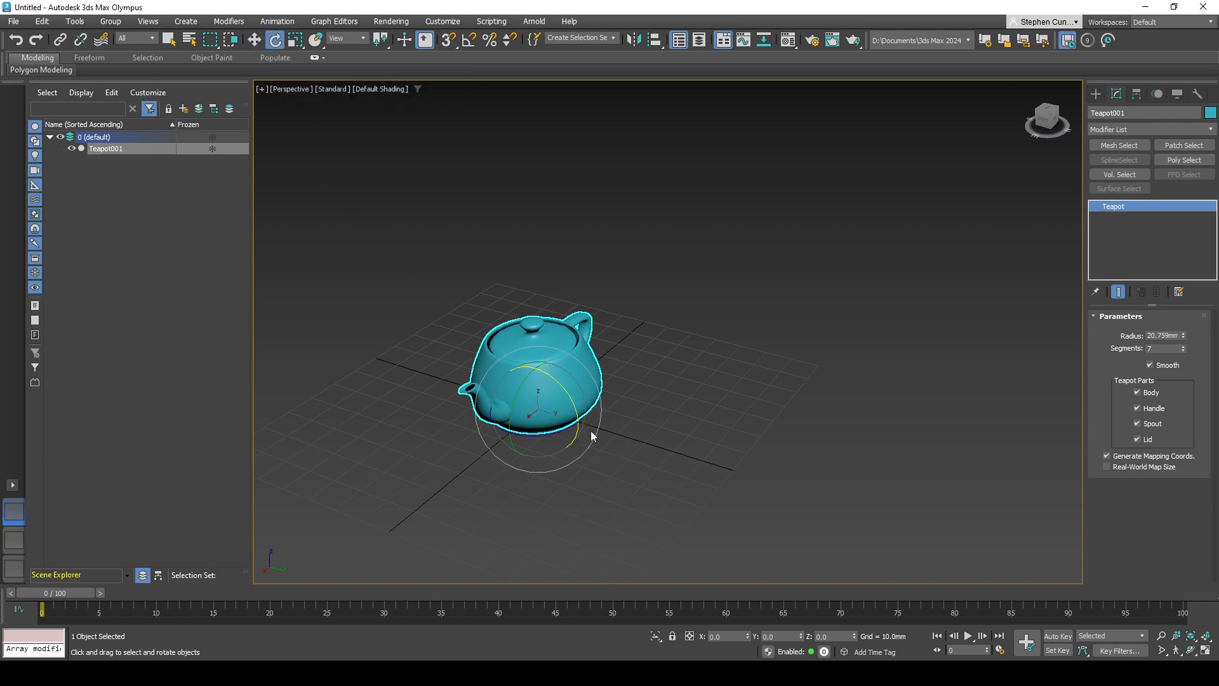
pyautogui.moveTo(577, 410); pyautogui.dragTo(609, 391)
pyautogui.click(709, 387)
pyautogui.keyDown('alt'); pyautogui.moveTo(508, 435); pyautogui.dragTo(565, 410, button='middle'); pyautogui.keyUp('alt')
pyautogui.click(504, 427)
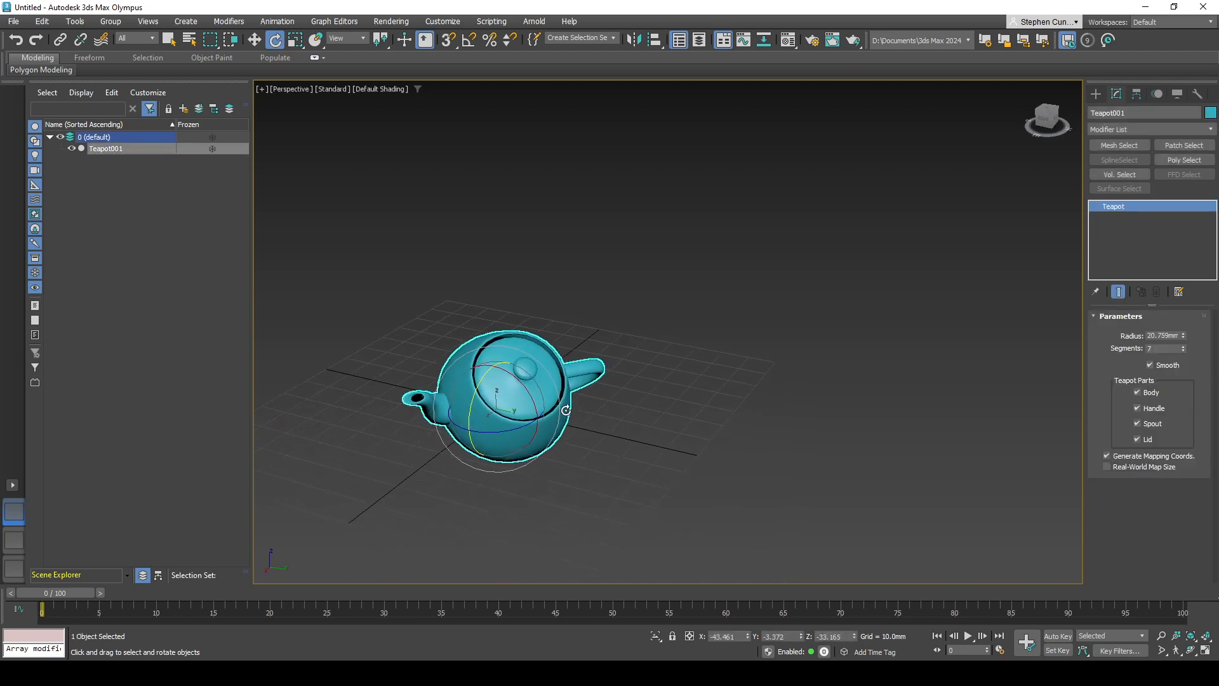
# Step: Scale the teapot up uniformly to about 182 percent
pyautogui.click(297, 41)
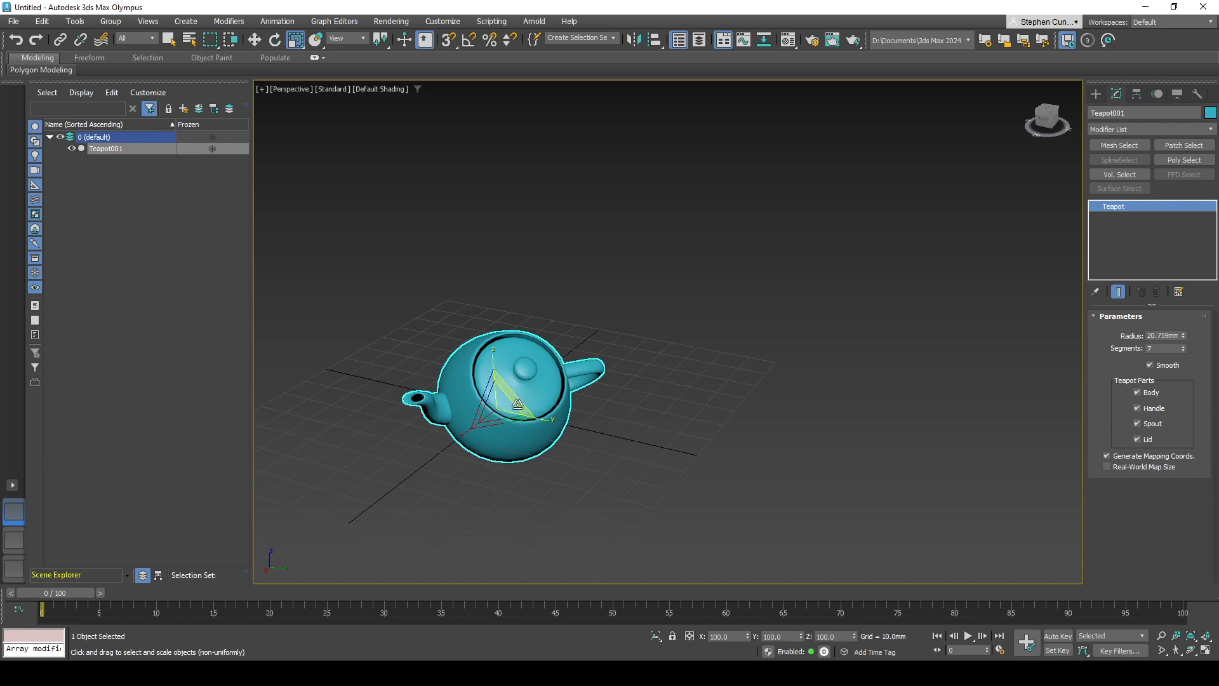
pyautogui.scroll(5, 503, 404)
pyautogui.scroll(-5, 549, 394)
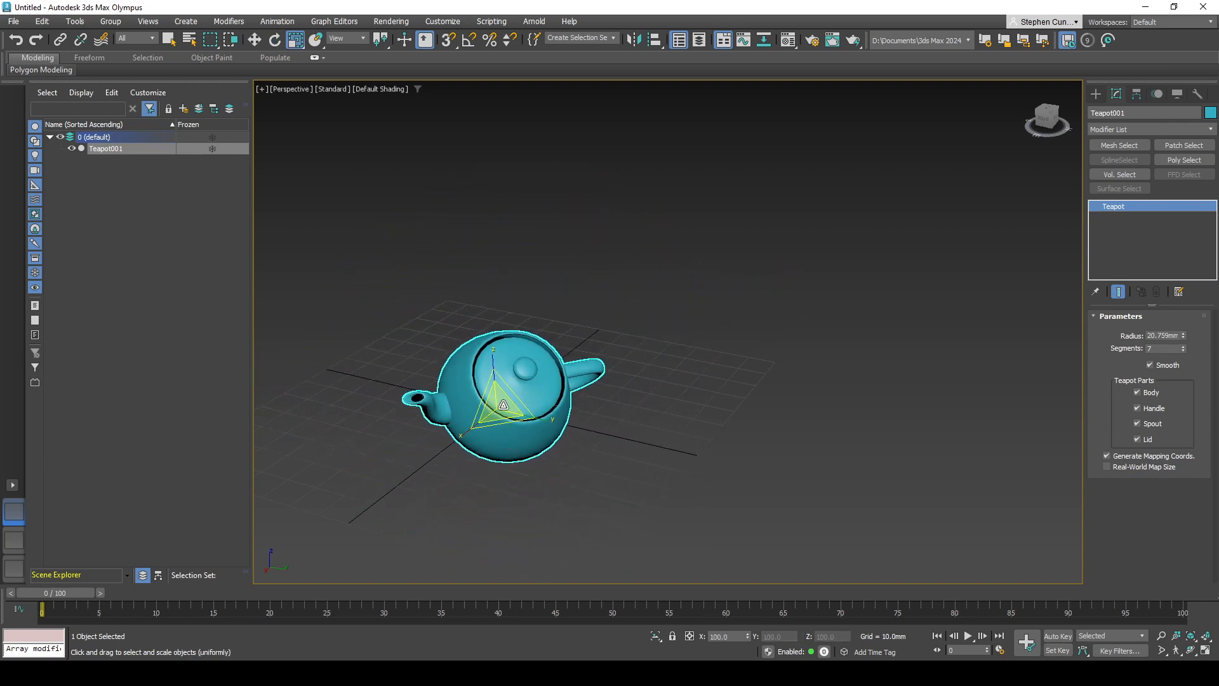
pyautogui.moveTo(504, 405); pyautogui.dragTo(521, 356)
# Step: Flatten the teapot vertically by non-uniform scaling and shrink it overall to about X 123.8, Y 125.4 and Z 13.1 percent
pyautogui.scroll(-5, 520, 356)
pyautogui.keyDown('alt'); pyautogui.moveTo(519, 355); pyautogui.dragTo(515, 418, button='middle'); pyautogui.keyUp('alt')
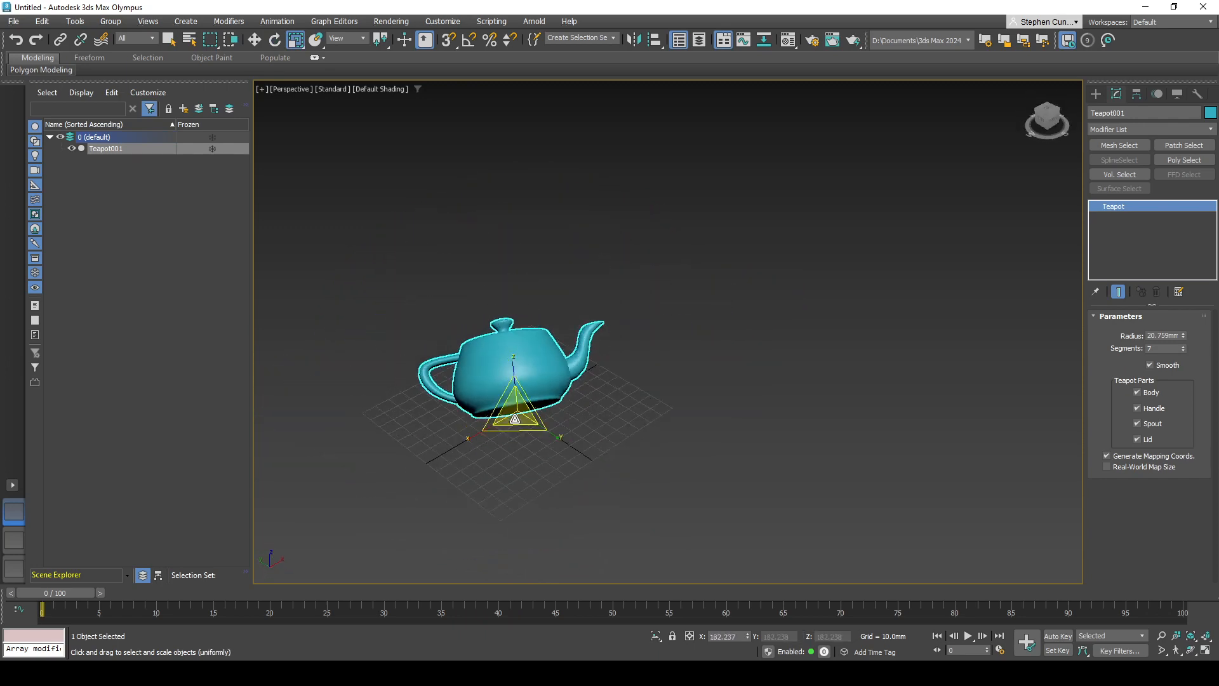
pyautogui.moveTo(516, 418); pyautogui.dragTo(528, 445)
pyautogui.keyDown('alt'); pyautogui.moveTo(723, 452); pyautogui.dragTo(558, 419, button='middle'); pyautogui.keyUp('alt')
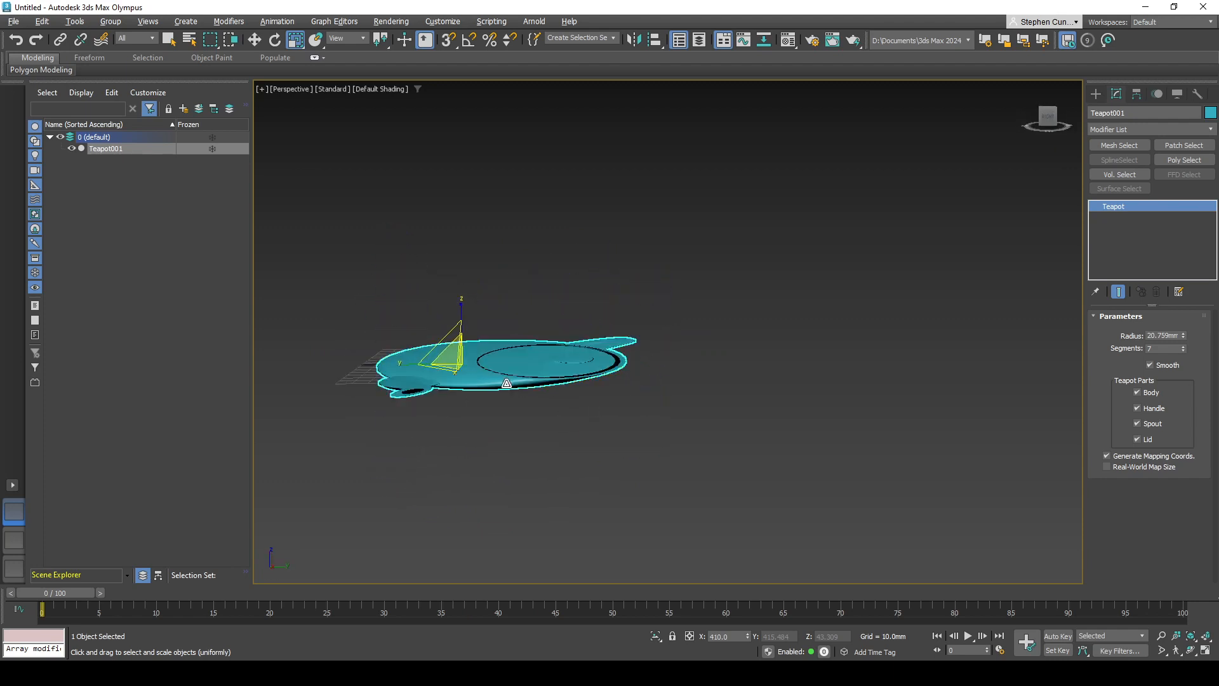
pyautogui.keyDown('alt'); pyautogui.moveTo(507, 383); pyautogui.dragTo(610, 417, button='middle'); pyautogui.keyUp('alt')
pyautogui.moveTo(539, 392); pyautogui.dragTo(497, 394, button='middle')
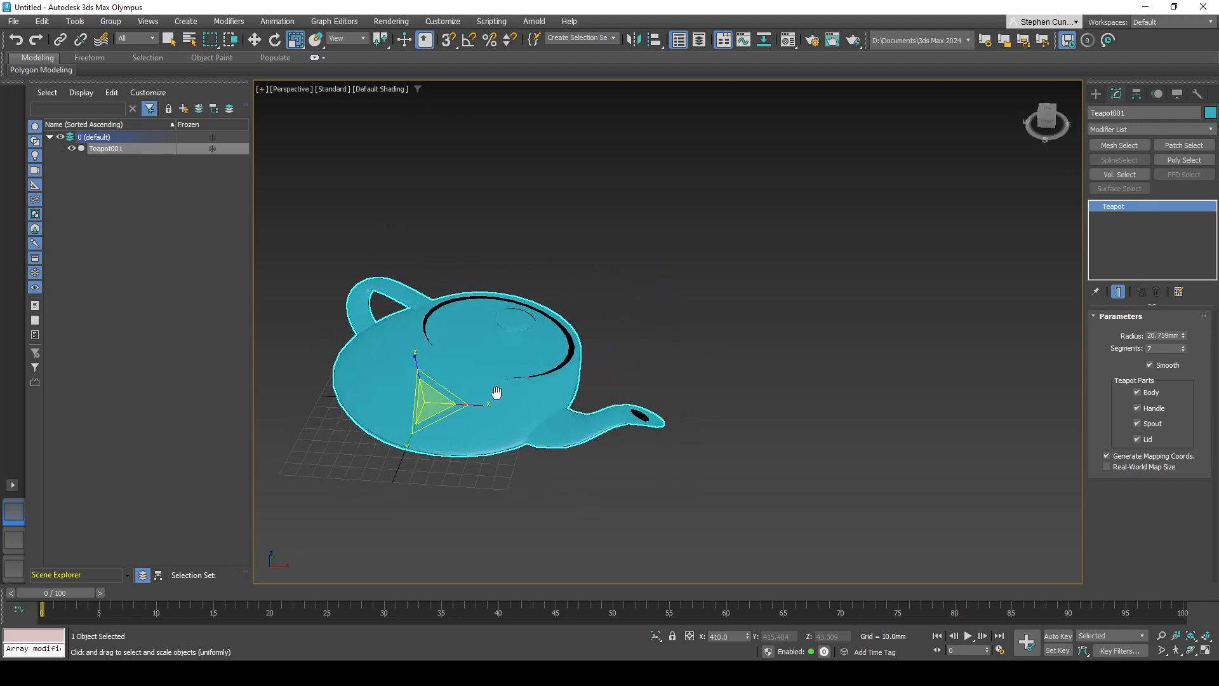
pyautogui.scroll(2, 424, 398)
pyautogui.scroll(-6, 416, 465)
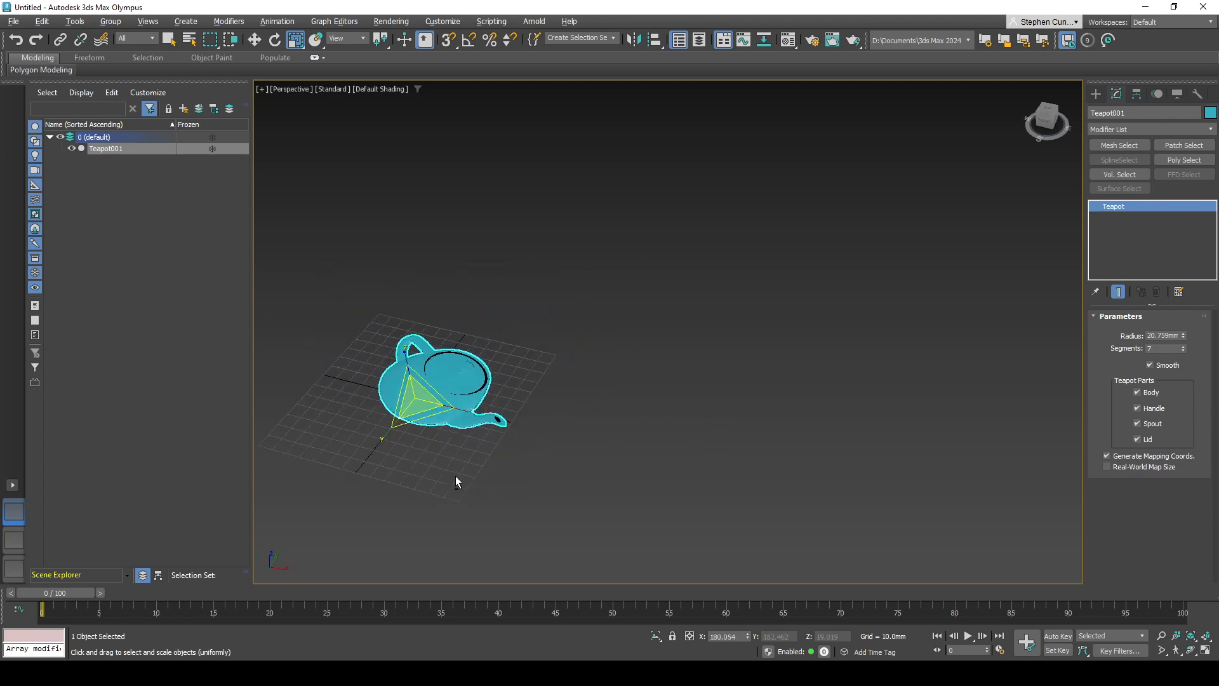
pyautogui.keyDown('alt'); pyautogui.moveTo(457, 480); pyautogui.dragTo(552, 419, button='middle'); pyautogui.keyUp('alt')
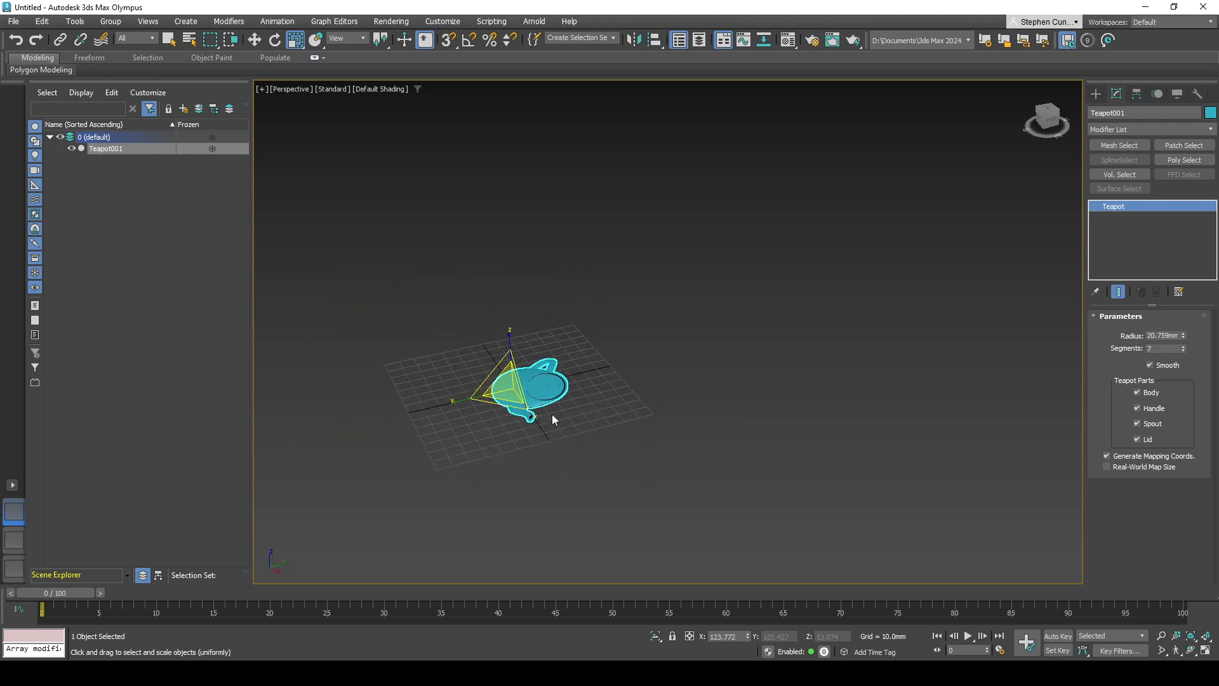
# Step: Delete the flattened teapot and create a new one at the grid centre with a radius of about 18.4 mm
pyautogui.press('Delete')
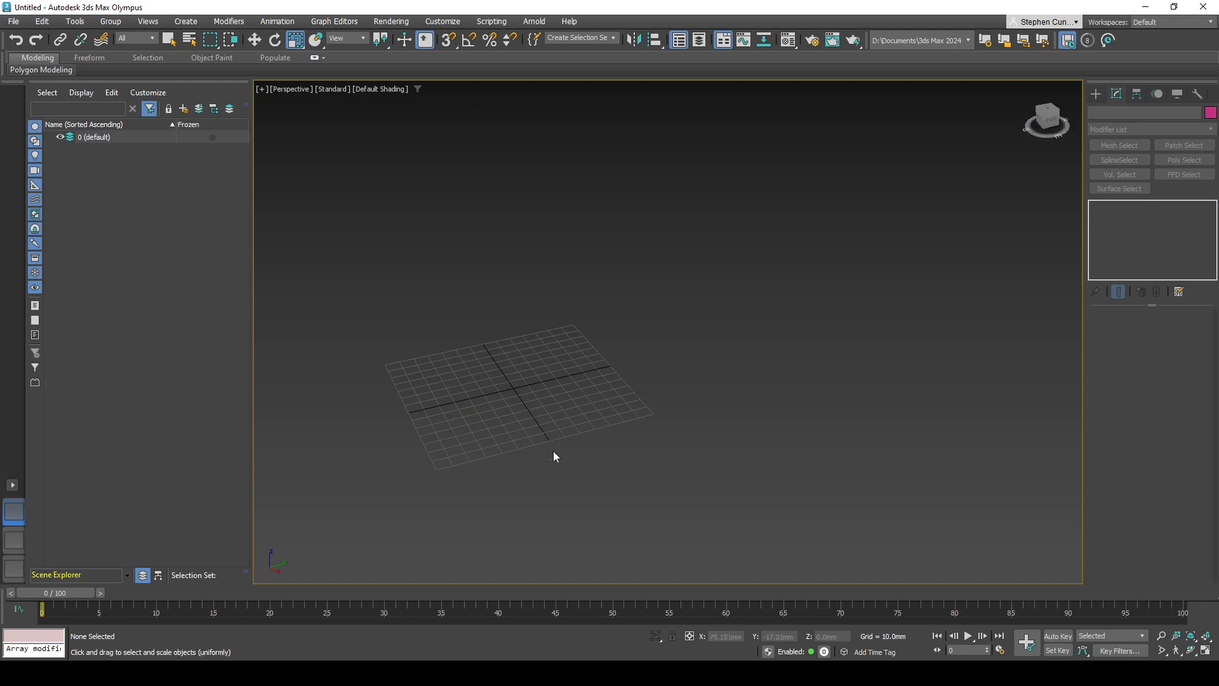
pyautogui.click(1099, 94)
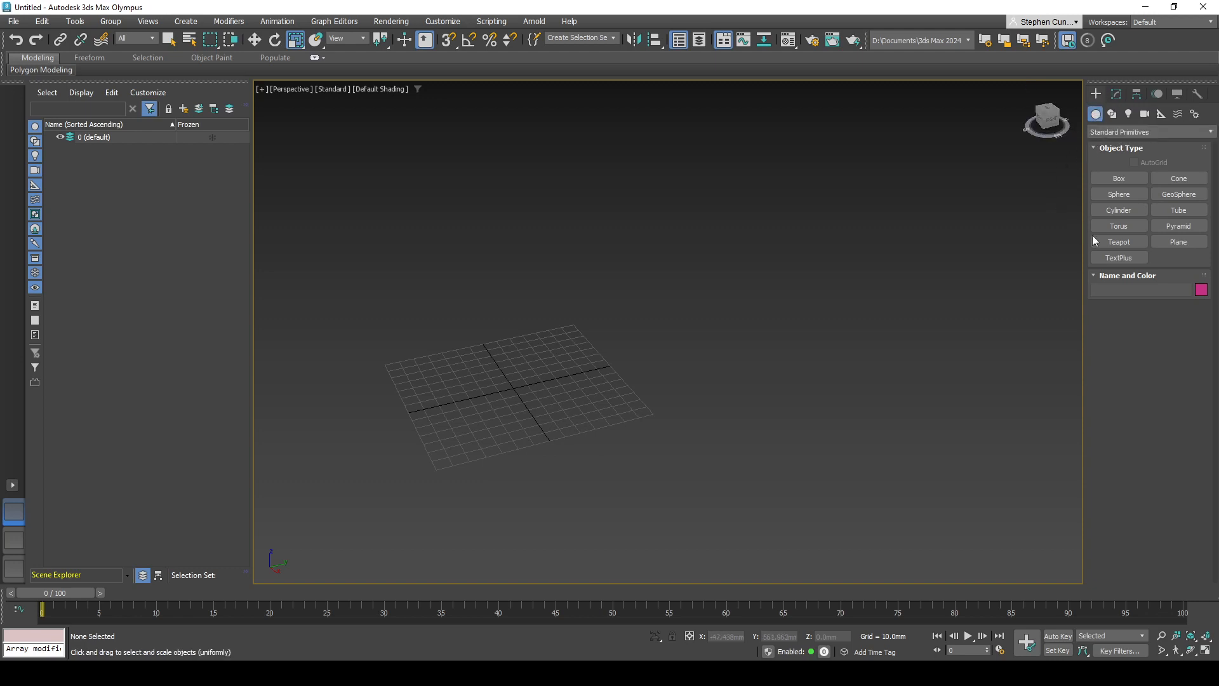
pyautogui.click(1118, 242)
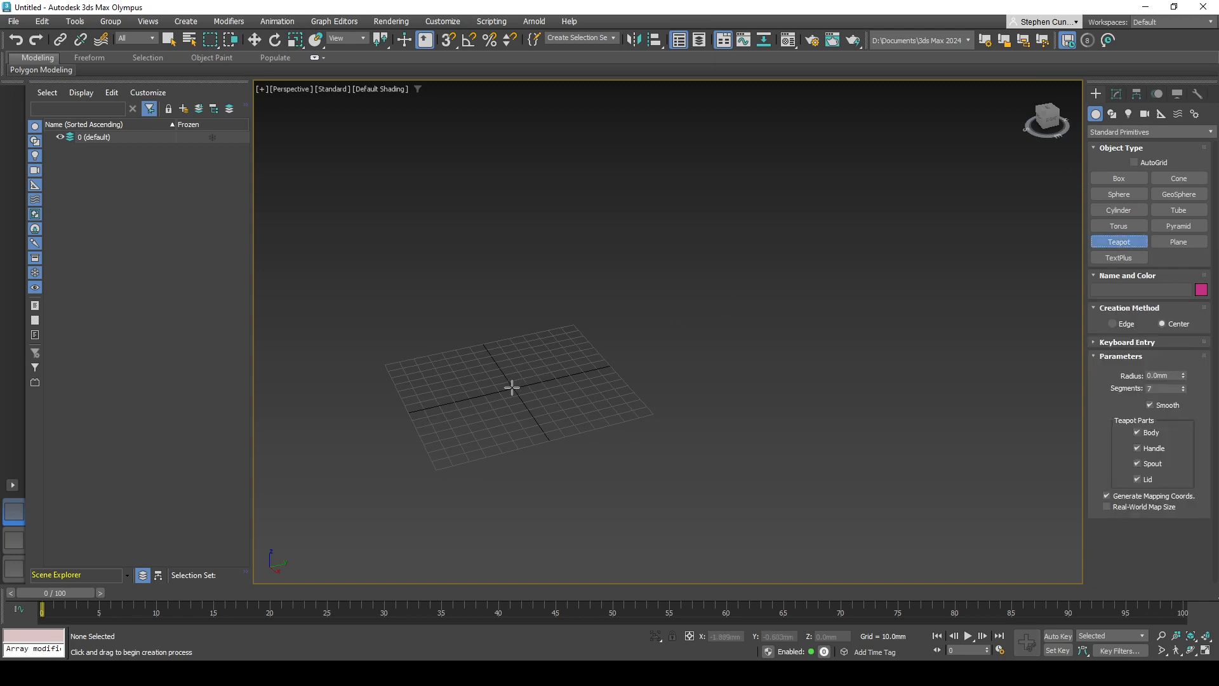
pyautogui.moveTo(511, 388); pyautogui.dragTo(538, 391)
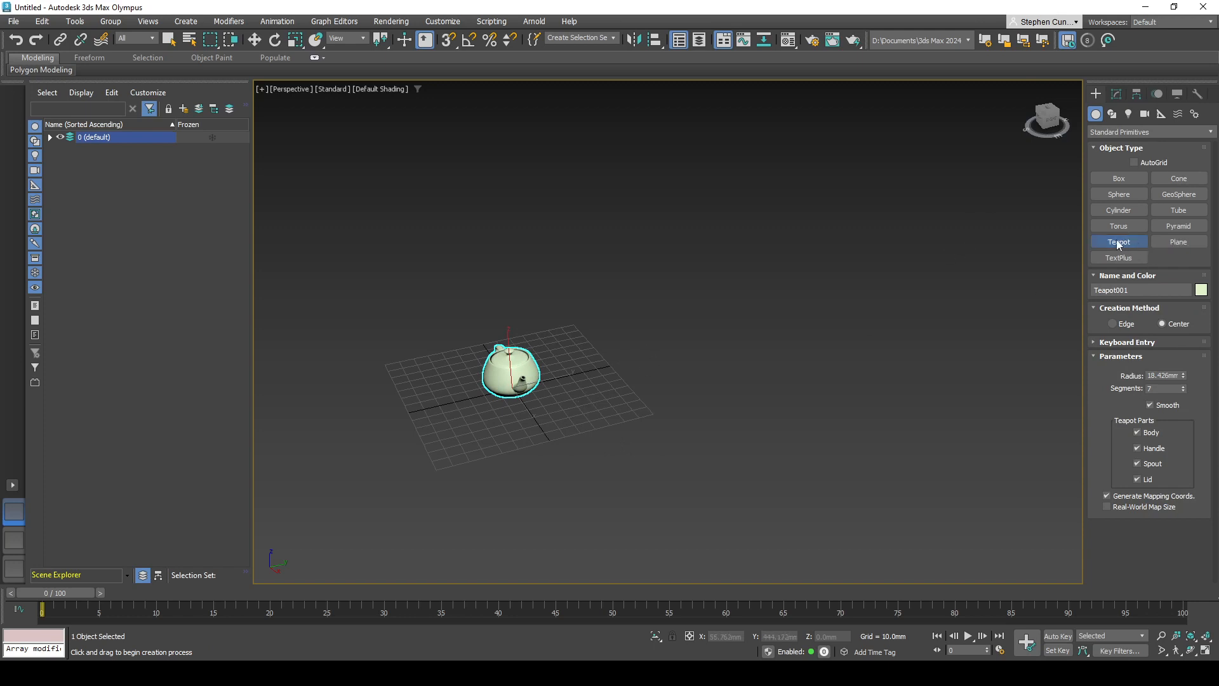
pyautogui.press('r')
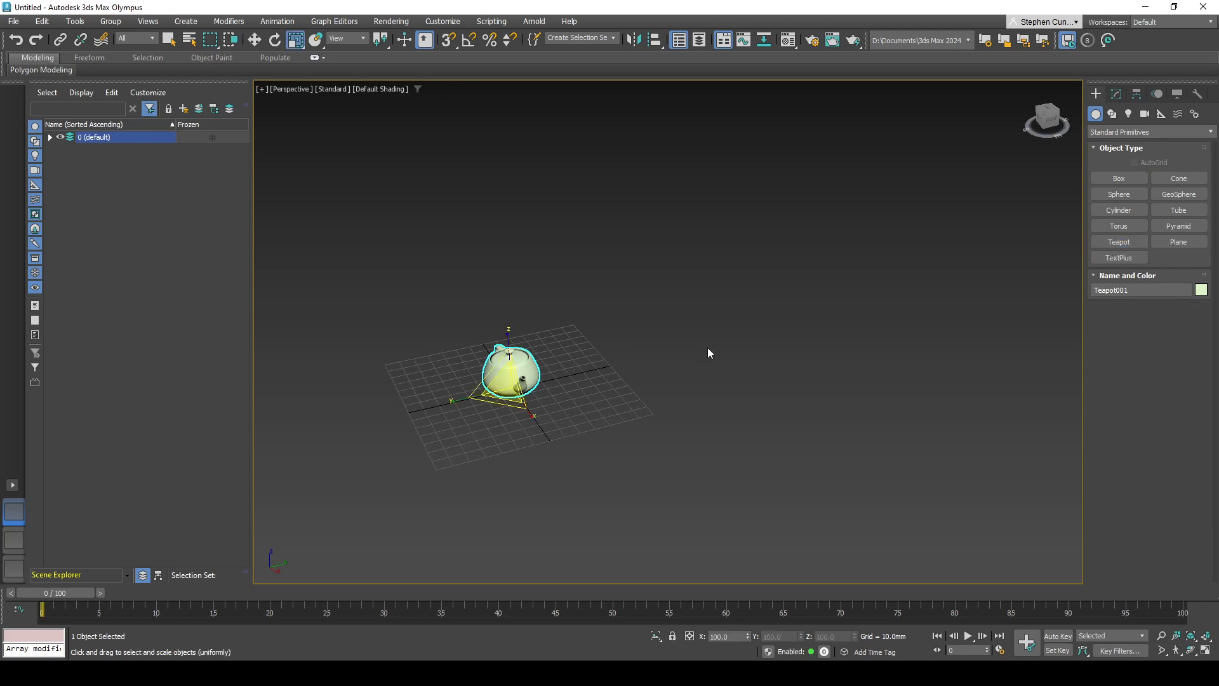
pyautogui.click(612, 389)
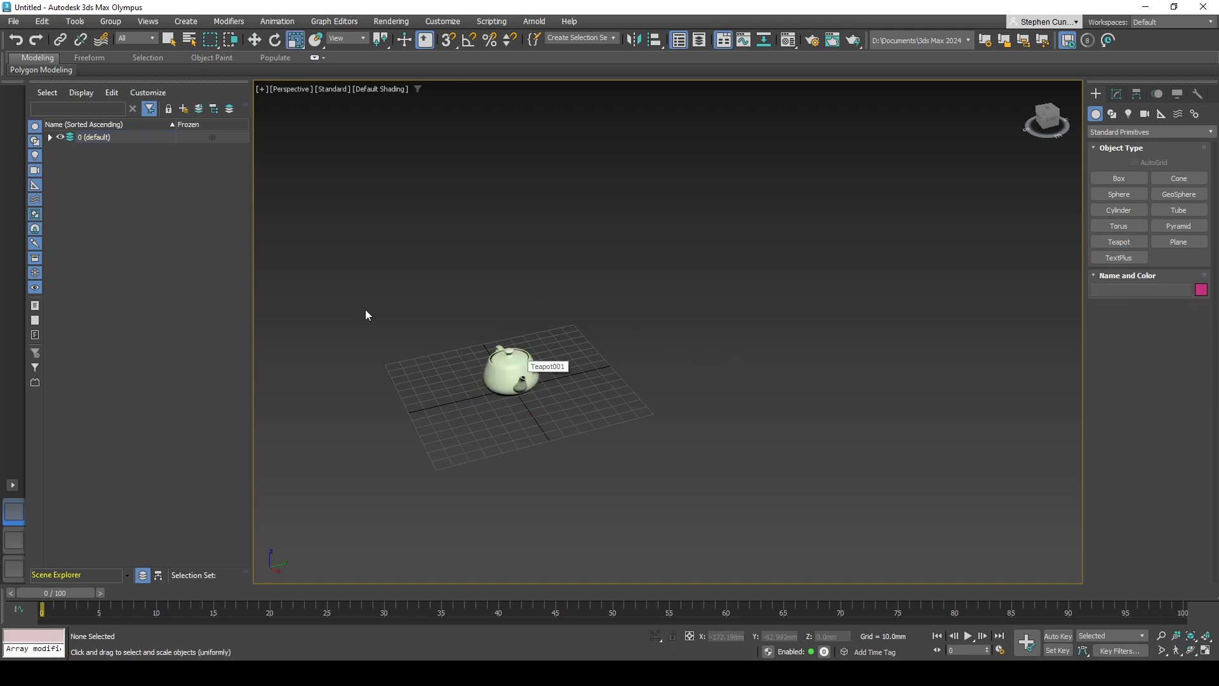
# Step: Select the new teapot, frame it in the perspective view and pull back to view it with the whole grid
pyautogui.scroll(-3, 502, 397)
pyautogui.scroll(3, 557, 376)
pyautogui.scroll(2, 482, 358)
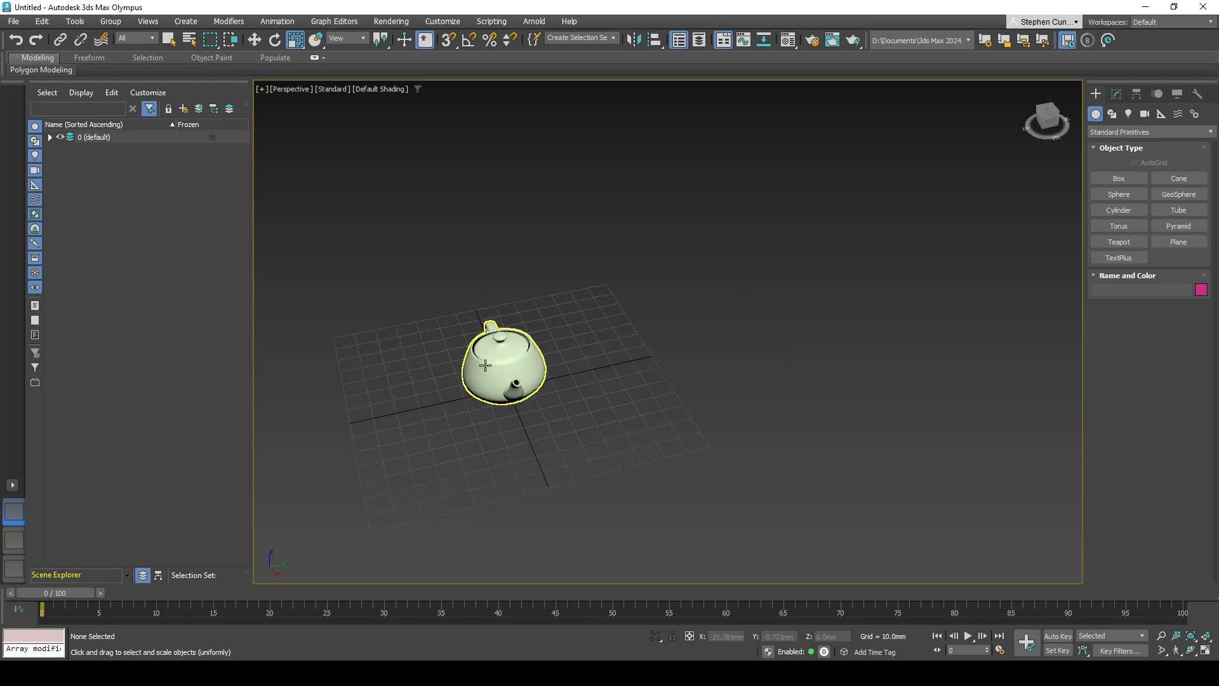
pyautogui.click(488, 362)
pyautogui.keyDown('alt'); pyautogui.moveTo(768, 406); pyautogui.dragTo(726, 409, button='middle'); pyautogui.keyUp('alt')
pyautogui.scroll(3, 699, 406)
pyautogui.press('z')
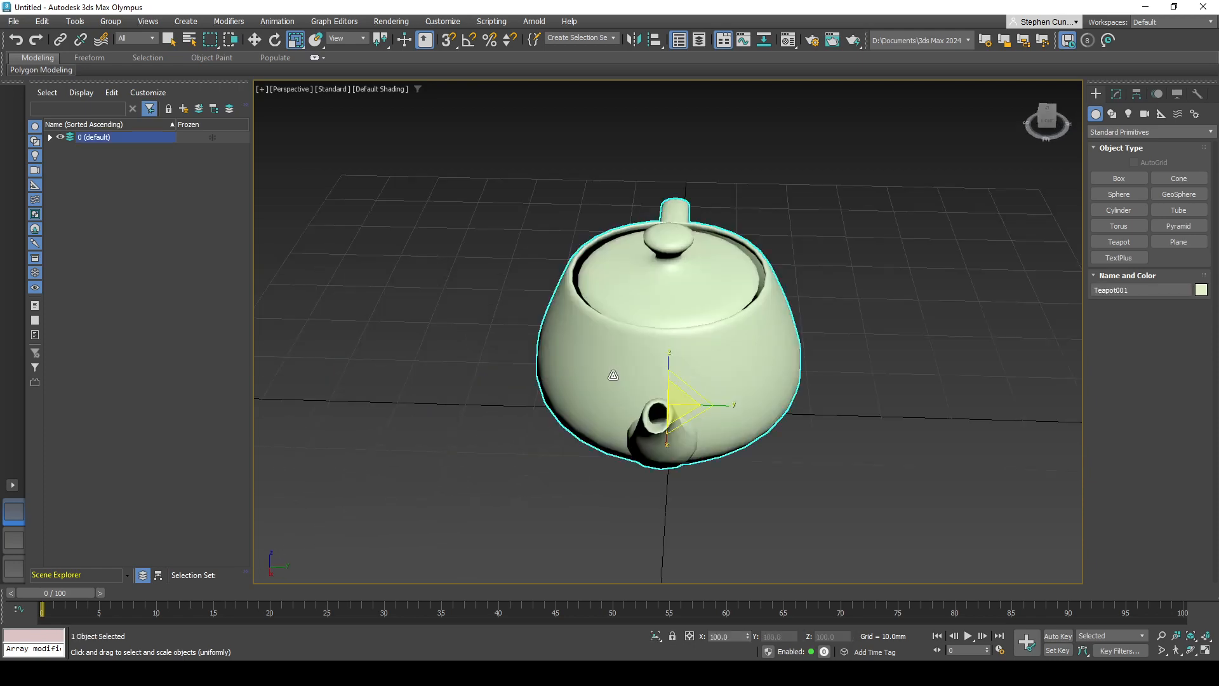
pyautogui.scroll(-5, 613, 381)
pyautogui.moveTo(613, 381)
pyautogui.keyDown('alt'); pyautogui.mouseDown(button='middle')
pyautogui.moveTo(643, 385)
pyautogui.moveTo(648, 264)
pyautogui.moveTo(660, 355)
pyautogui.moveTo(649, 386)
pyautogui.moveTo(563, 423)
pyautogui.moveTo(658, 310)
pyautogui.moveTo(577, 419)
pyautogui.moveTo(681, 392)
pyautogui.moveTo(620, 401)
pyautogui.mouseUp(button='middle'); pyautogui.keyUp('alt')
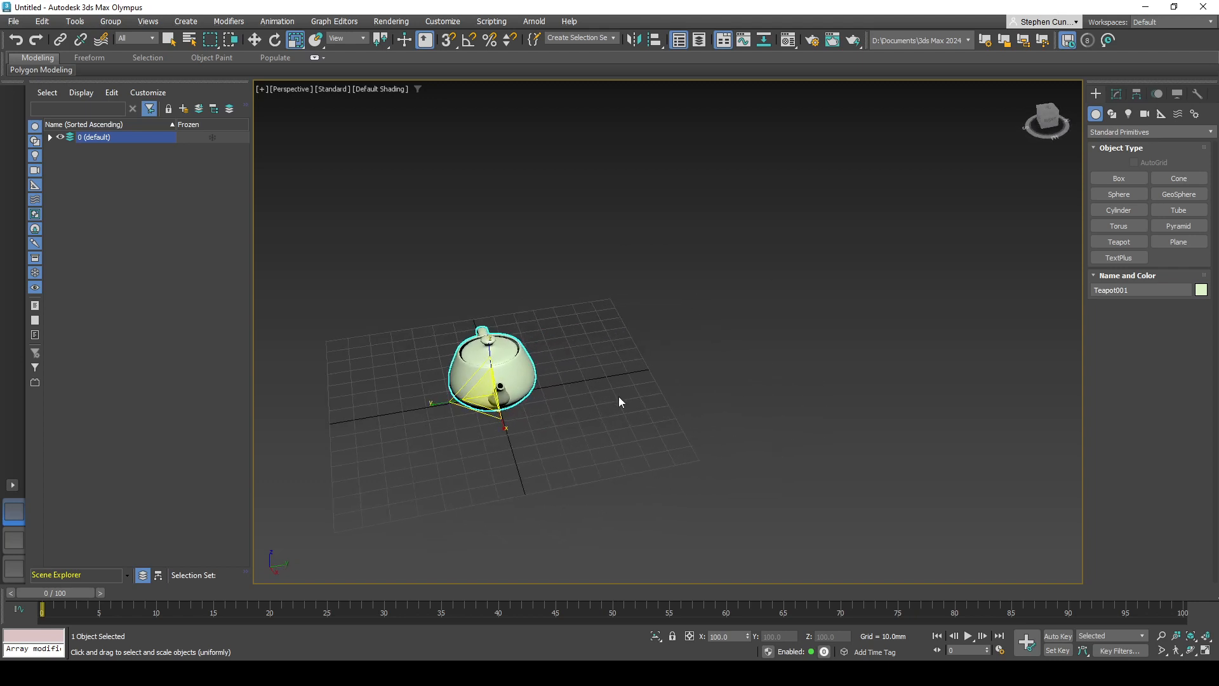
pyautogui.keyDown('alt'); pyautogui.moveTo(567, 322); pyautogui.dragTo(580, 394, button='middle'); pyautogui.keyUp('alt')
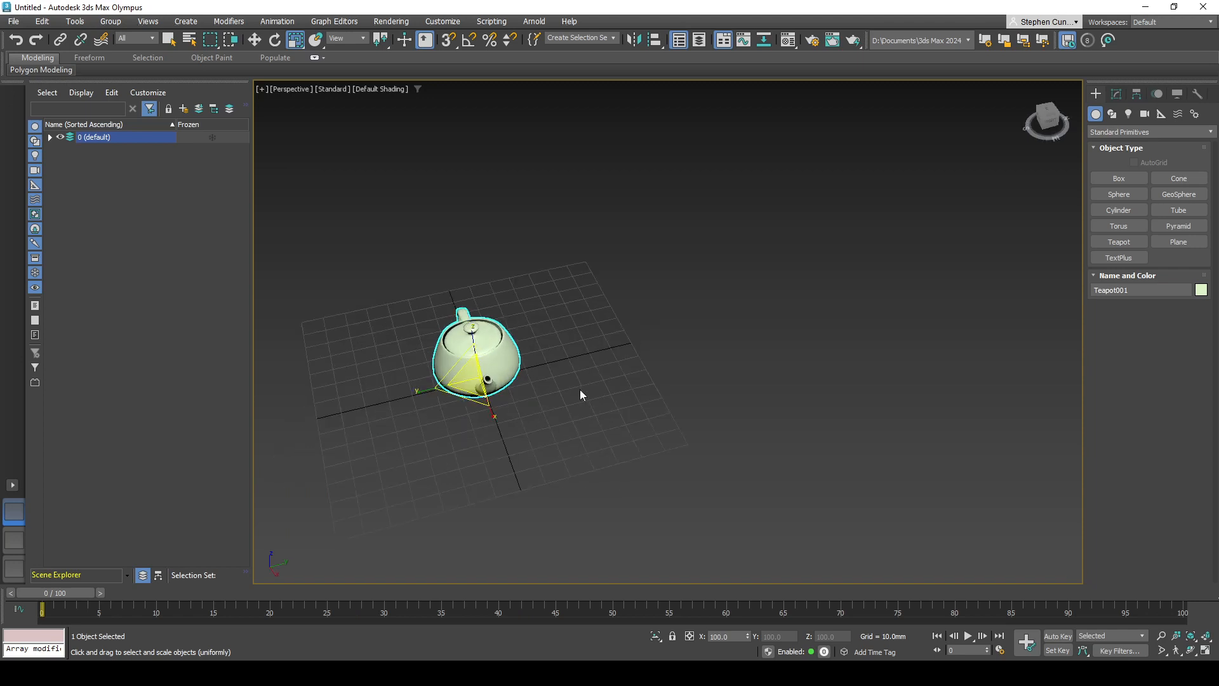
# Step: Create a cube with sides of about 40.7 mm near the grid's edge, beyond the teapot's handle side
pyautogui.click(1137, 178)
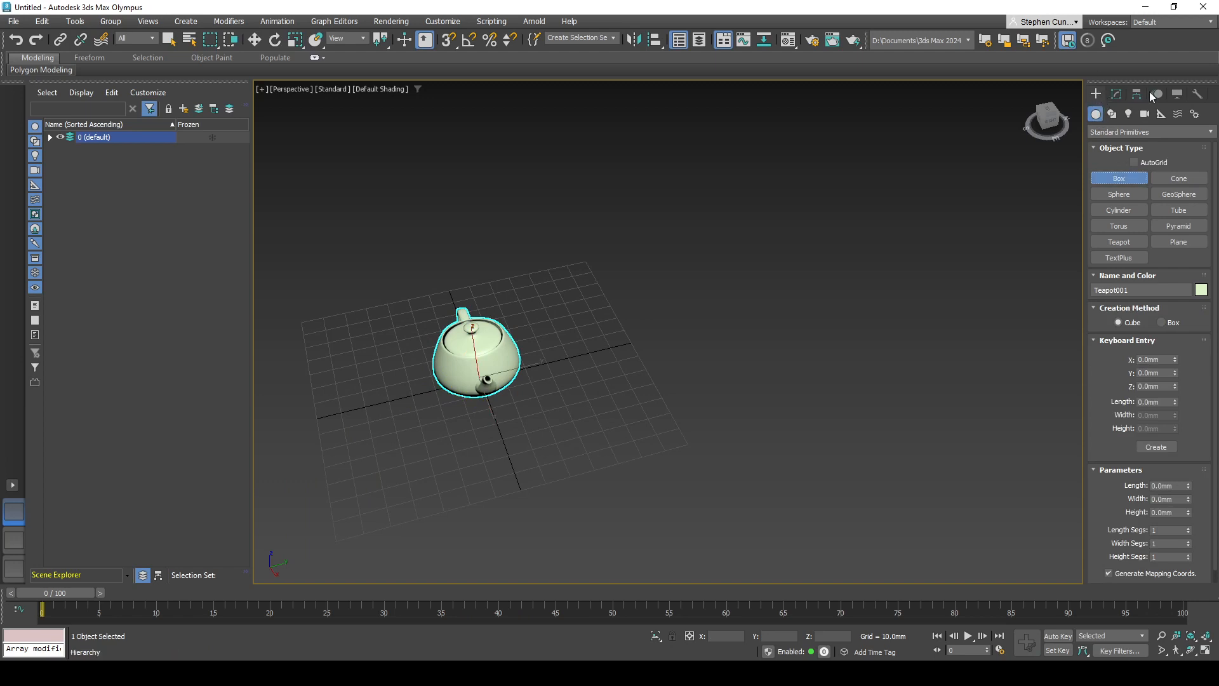
pyautogui.click(187, 21)
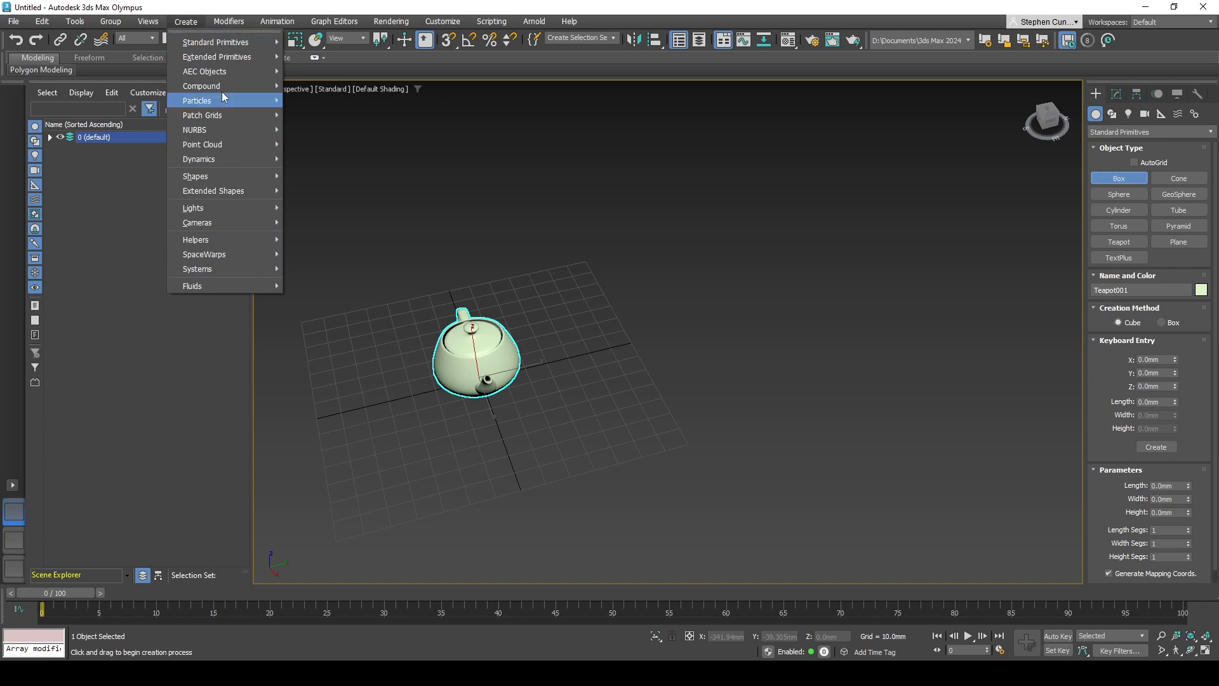
pyautogui.moveTo(221, 41)
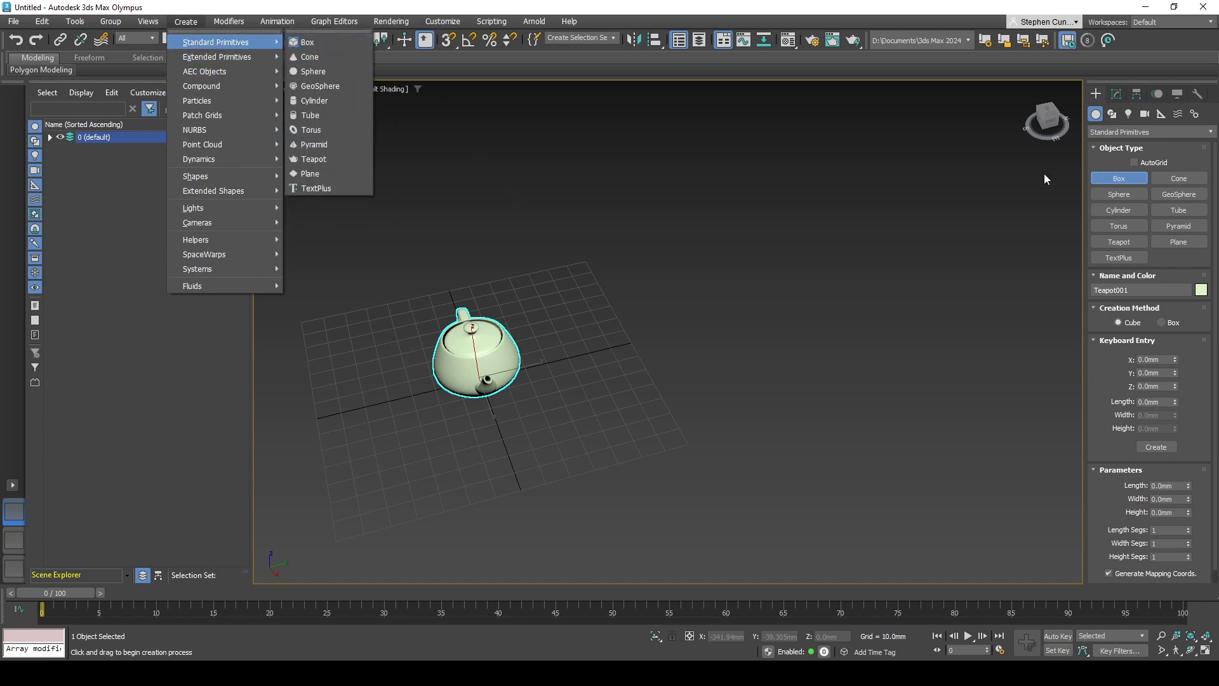
pyautogui.click(1128, 176)
pyautogui.click(1128, 177)
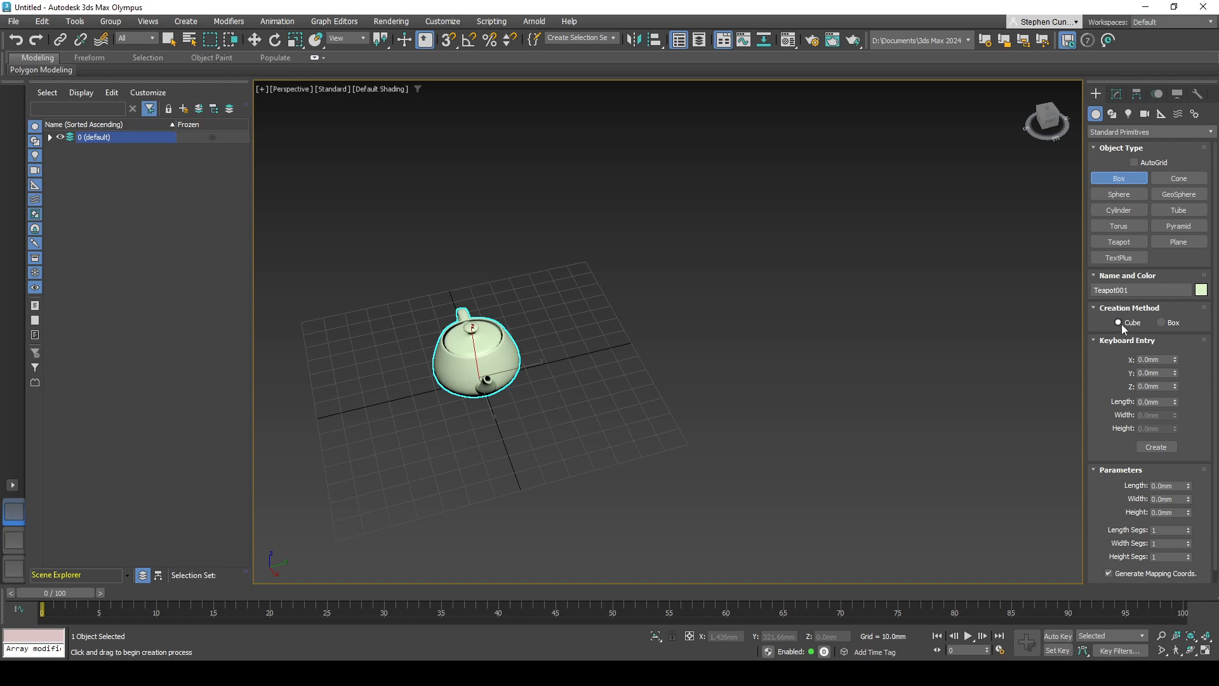
pyautogui.keyDown('alt'); pyautogui.moveTo(599, 328); pyautogui.dragTo(621, 341, button='middle'); pyautogui.keyUp('alt')
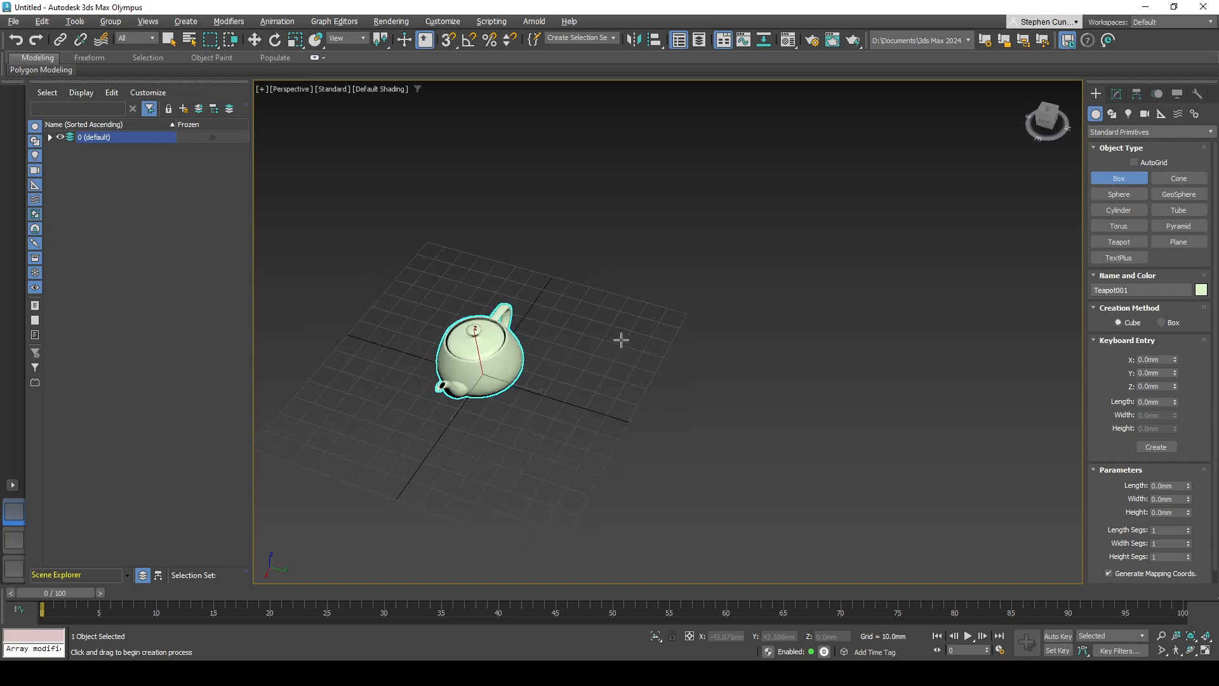
pyautogui.moveTo(621, 340); pyautogui.dragTo(643, 313)
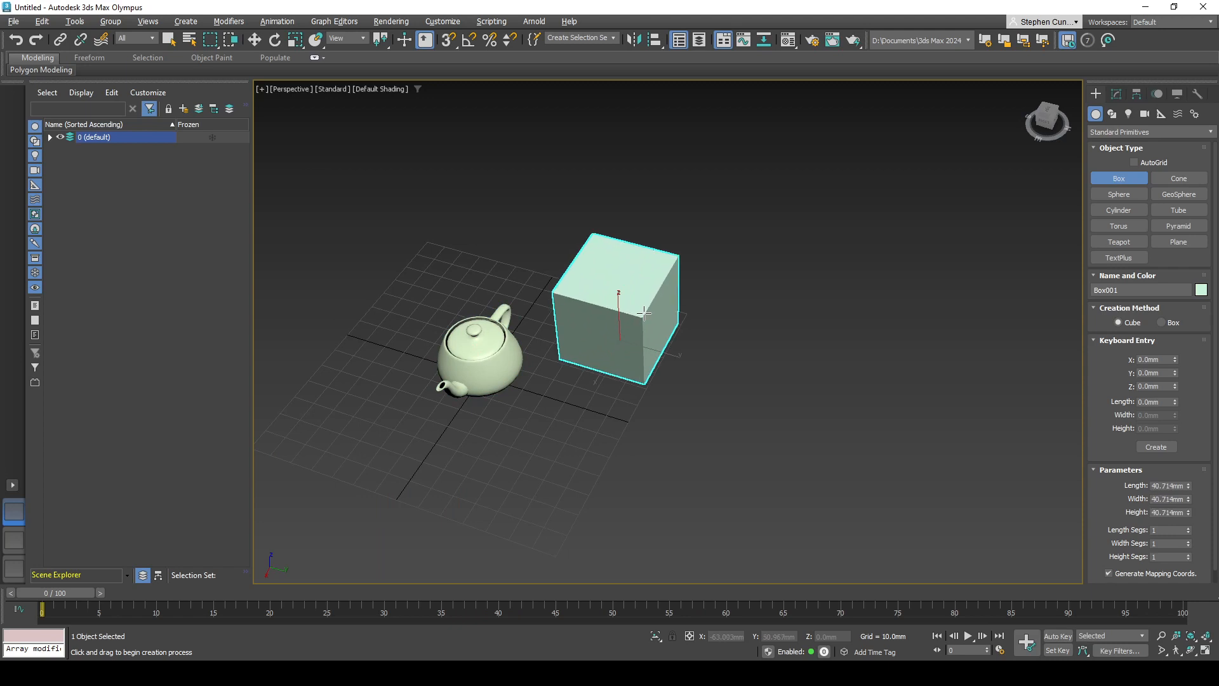
# Step: Create two more cubes, about 30 mm and 21.7 mm per side, in a row of decreasing size beside the teapot
pyautogui.moveTo(568, 419); pyautogui.dragTo(587, 397)
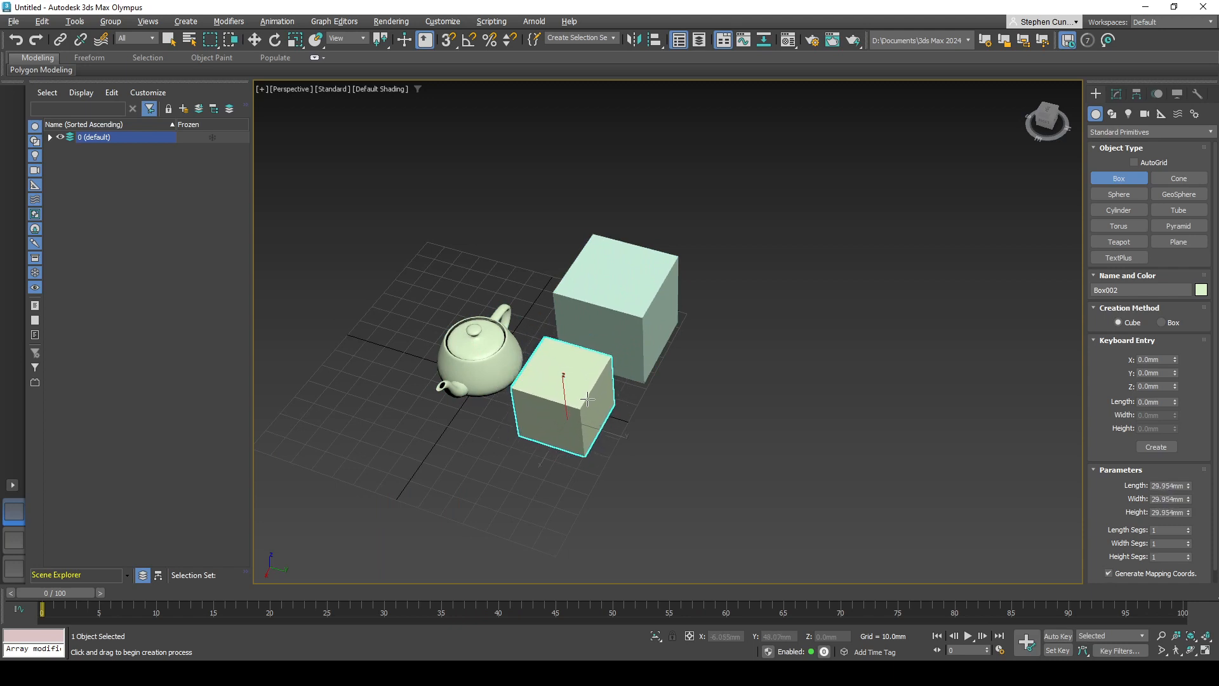
pyautogui.moveTo(506, 504); pyautogui.dragTo(528, 489)
pyautogui.keyDown('alt'); pyautogui.moveTo(460, 470); pyautogui.dragTo(528, 372, button='middle'); pyautogui.keyUp('alt')
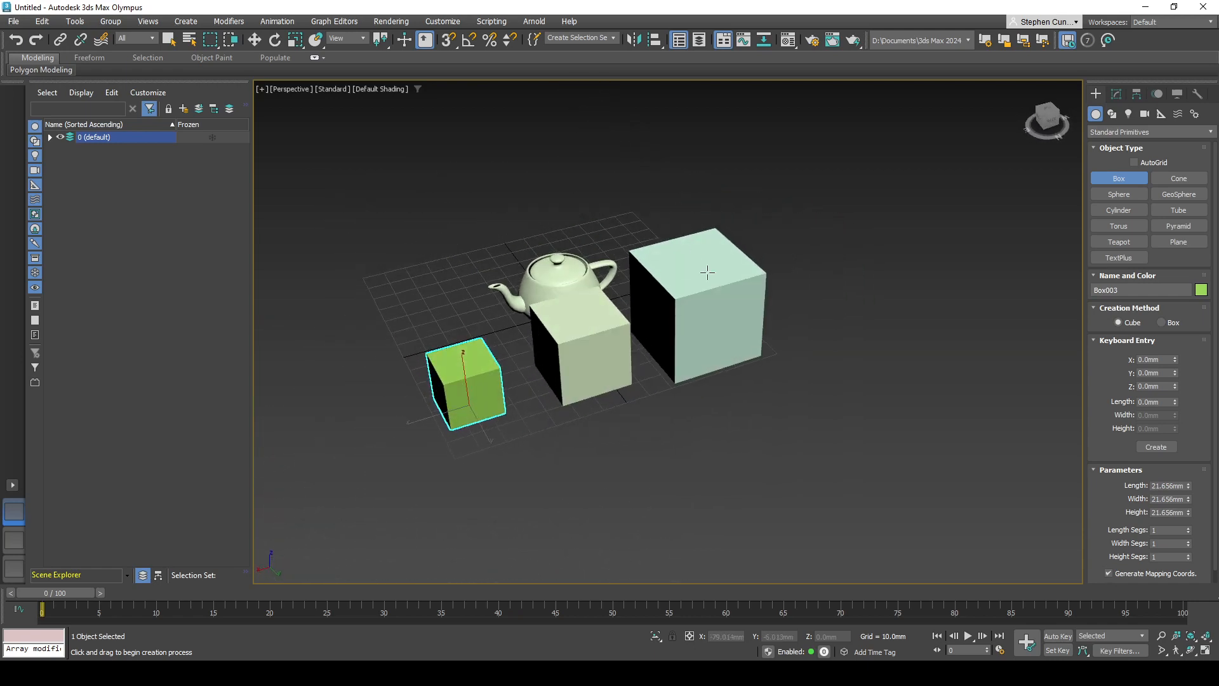
pyautogui.keyDown('alt'); pyautogui.moveTo(461, 342); pyautogui.dragTo(529, 390, button='middle'); pyautogui.keyUp('alt')
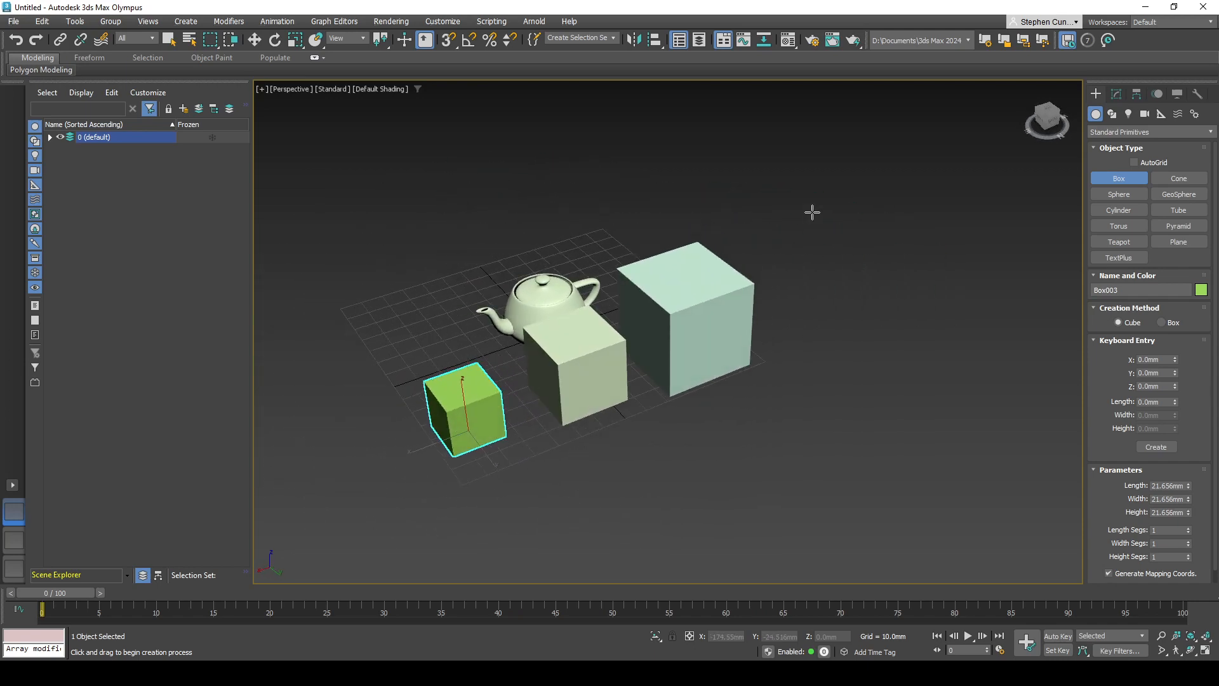
pyautogui.press('r')
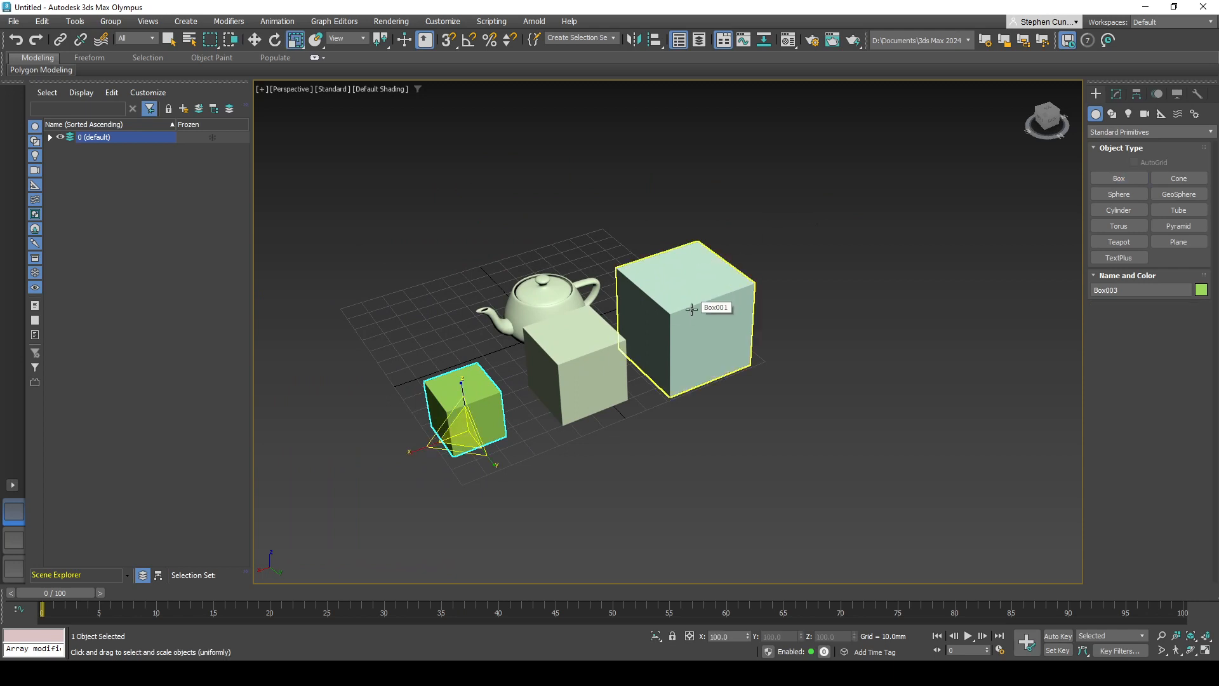
# Step: Change the object color of the largest cube, Box001, to red from the 3ds Max palette
pyautogui.click(693, 309)
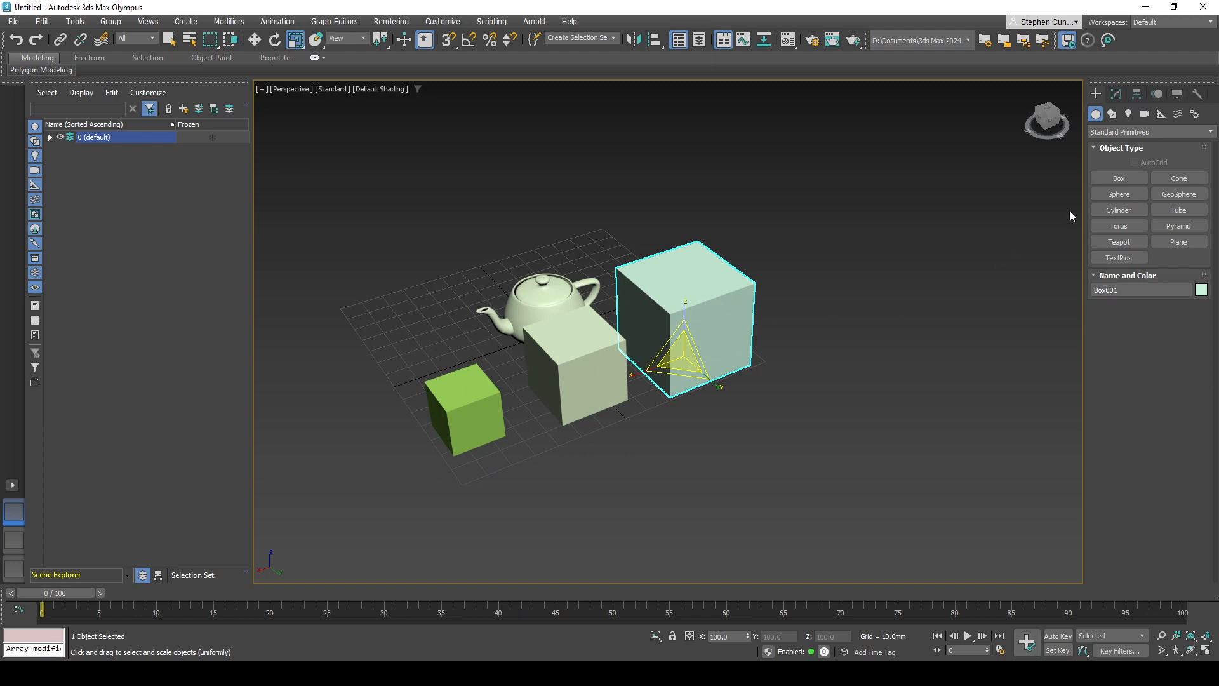
pyautogui.click(1201, 290)
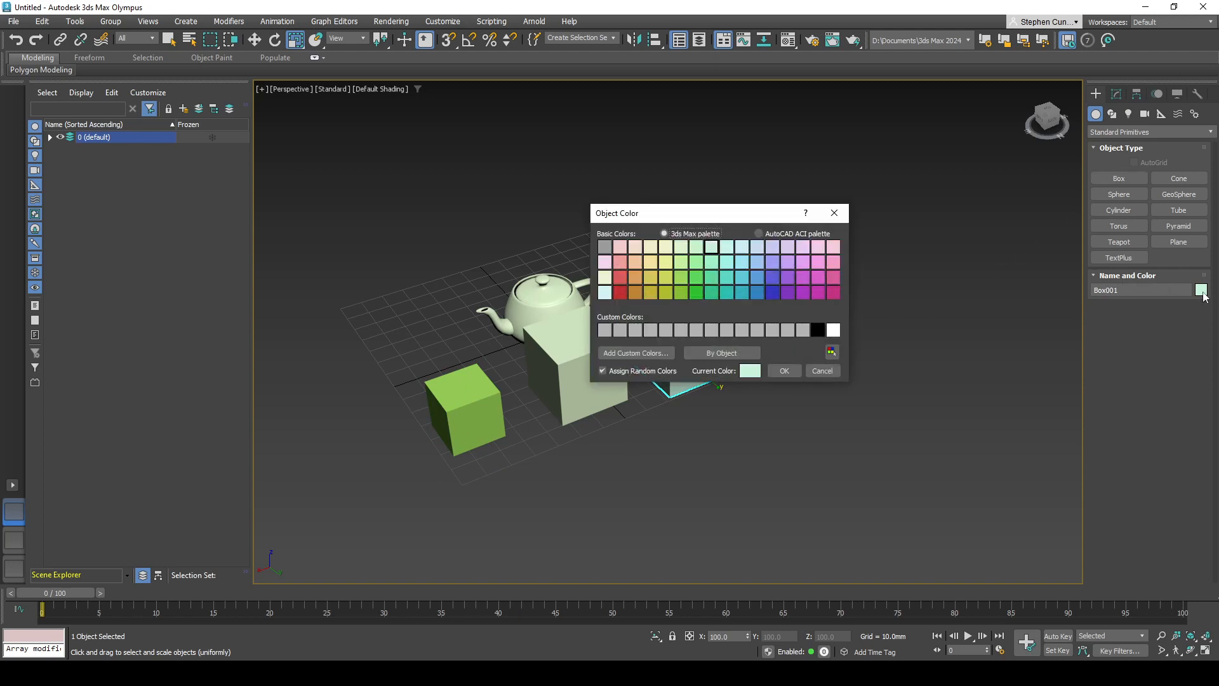
pyautogui.click(620, 293)
pyautogui.click(785, 371)
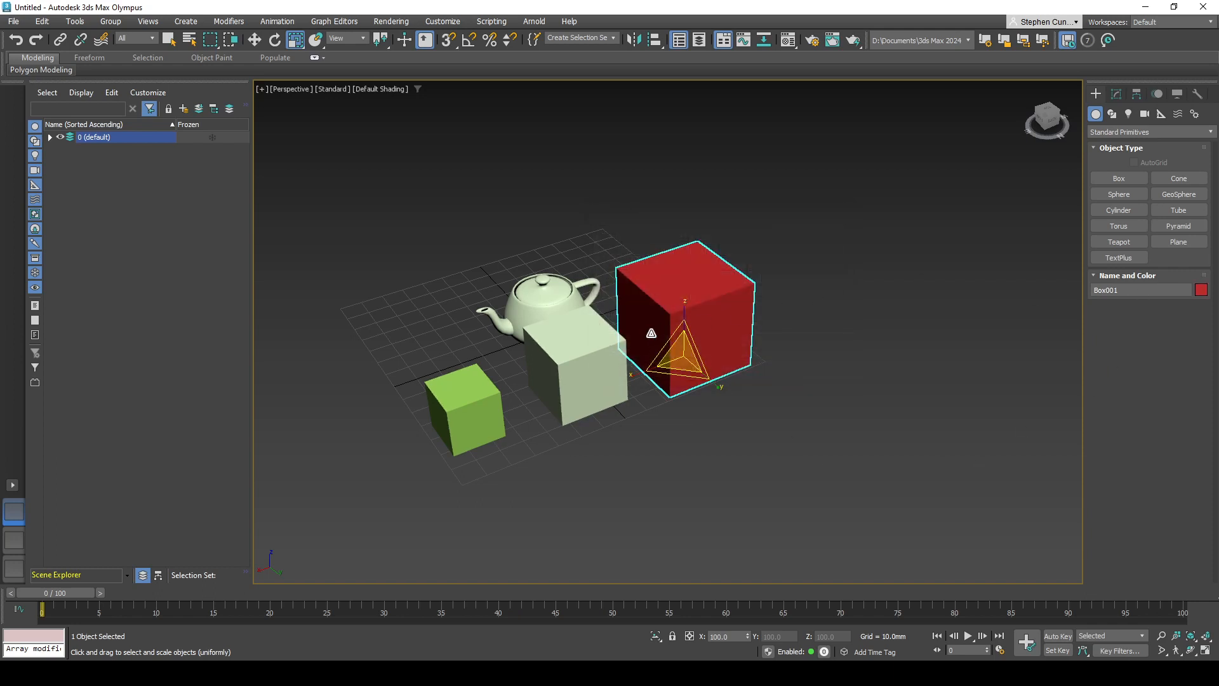
# Step: Change the object color of the middle cube, Box002, to teal blue from the 3ds Max palette
pyautogui.click(572, 350)
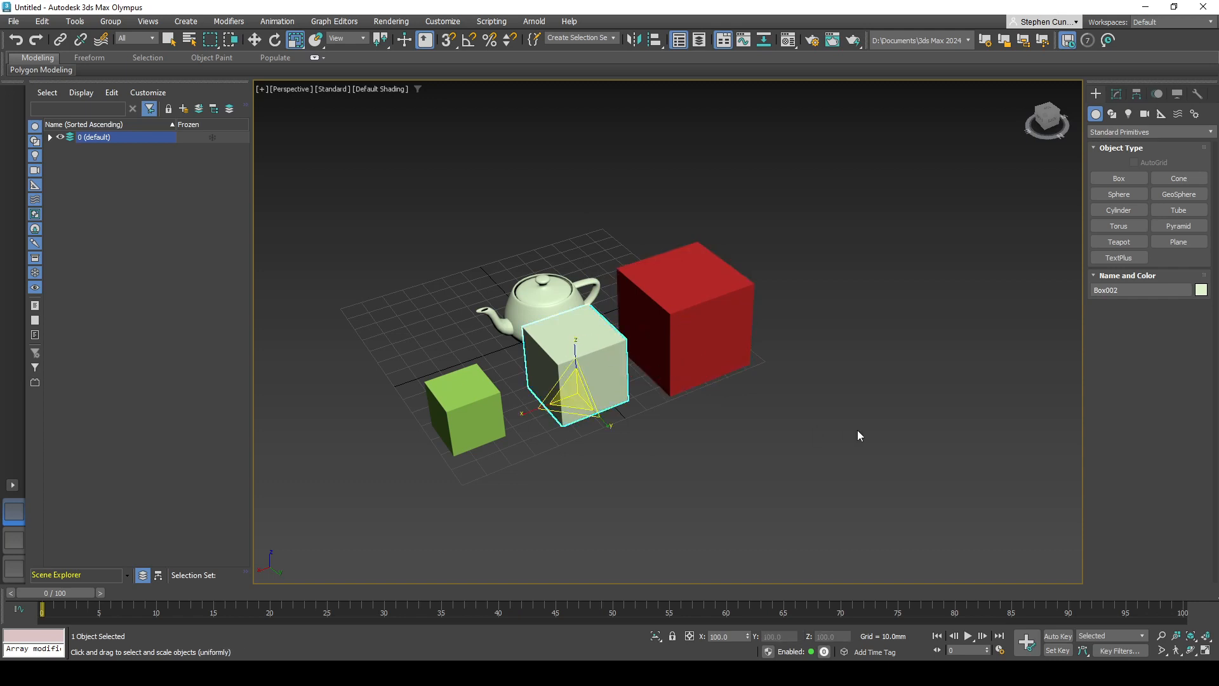
pyautogui.click(1201, 291)
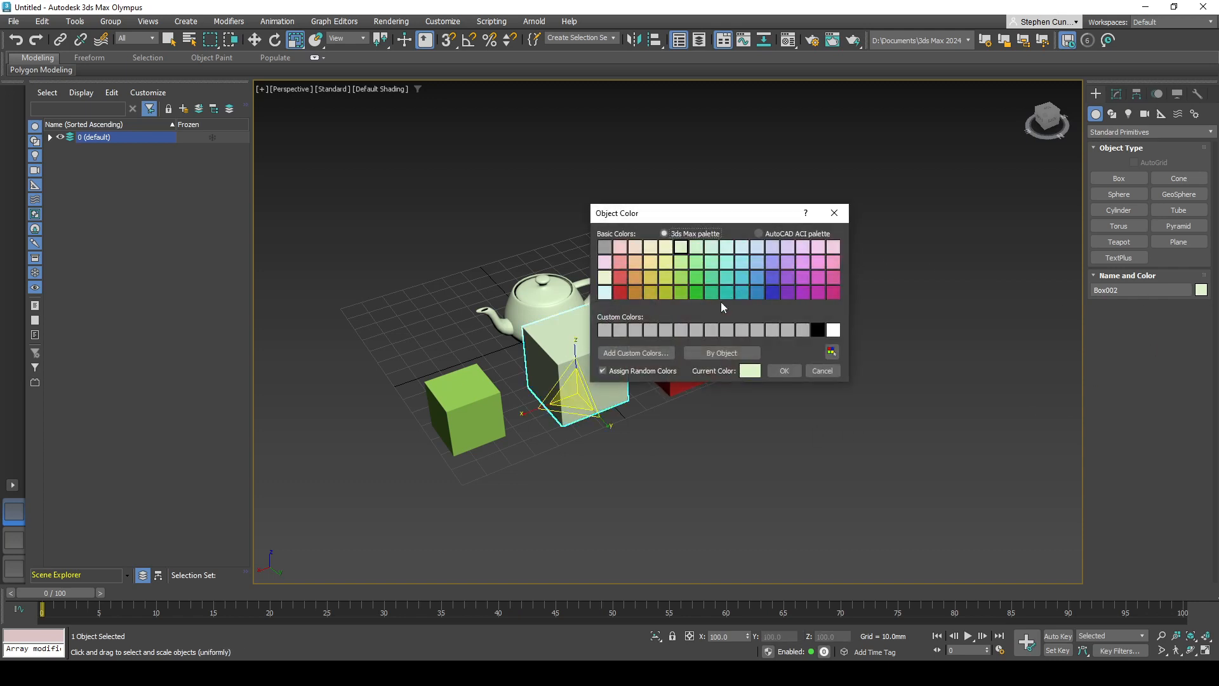
pyautogui.click(740, 292)
pyautogui.click(785, 371)
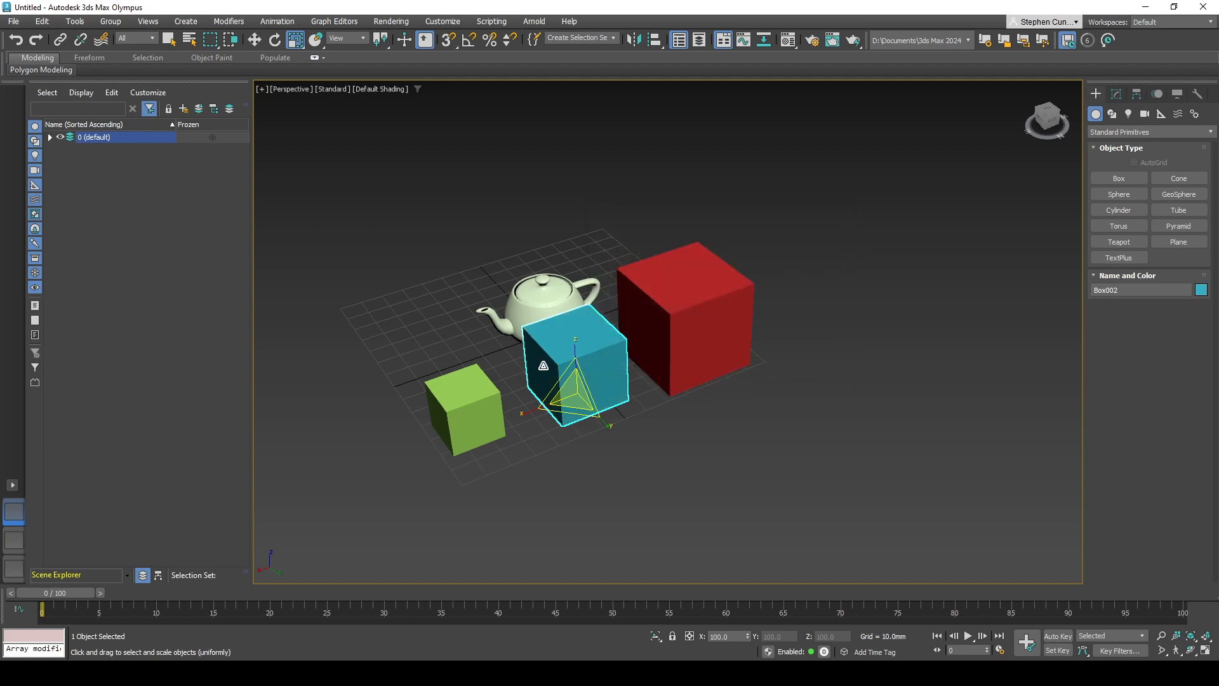
# Step: Change the object color of the smallest cube, Box003, to a deeper green from the 3ds Max palette
pyautogui.click(478, 402)
pyautogui.click(1201, 290)
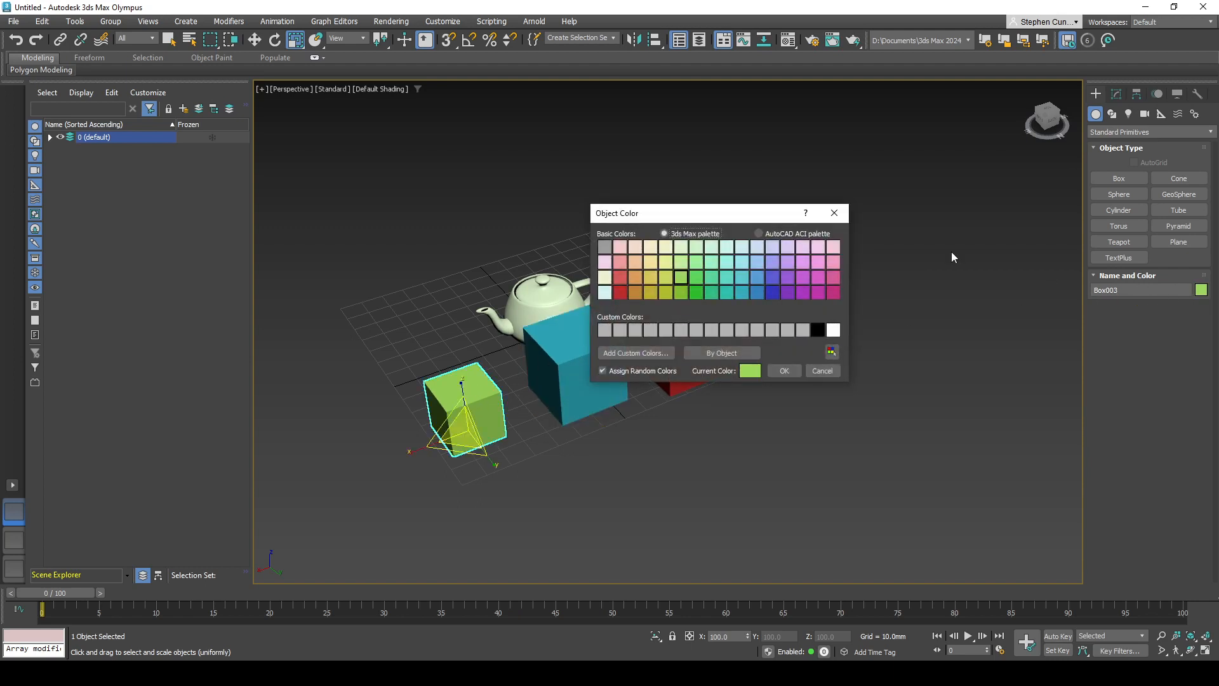
pyautogui.click(696, 291)
pyautogui.click(783, 371)
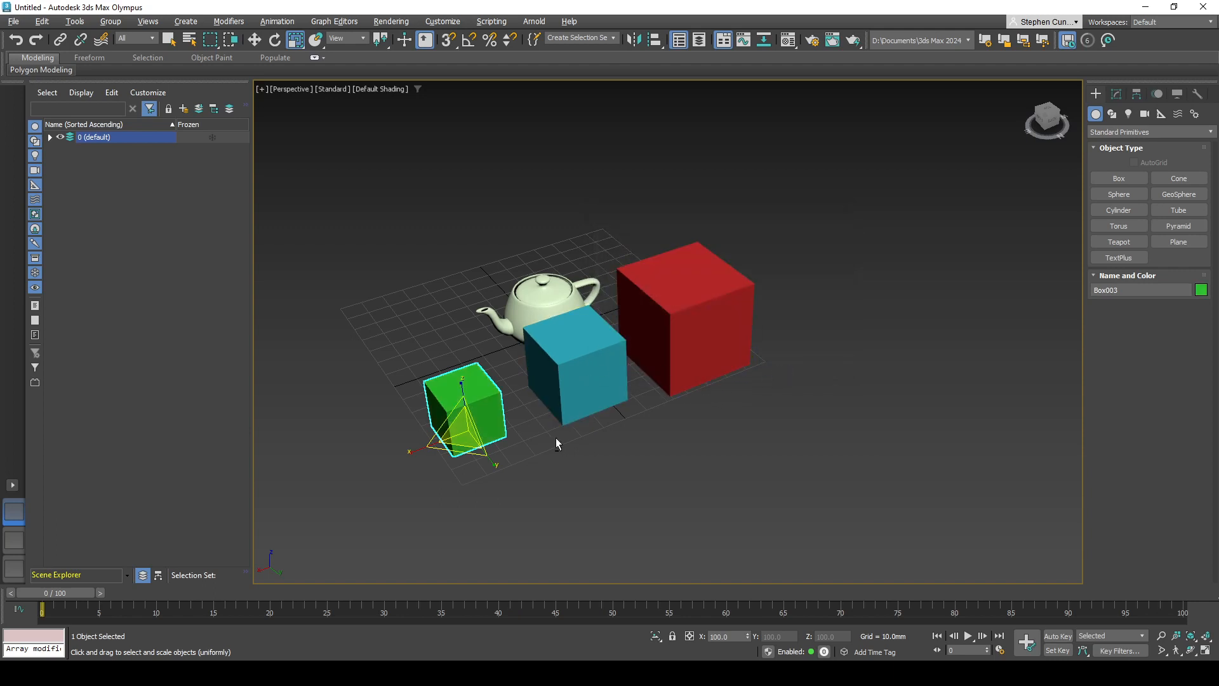
# Step: Try to stack the blue cube on the red cube with the Move tool, inspect the contact between them and undo the move
pyautogui.keyDown('alt'); pyautogui.moveTo(557, 438); pyautogui.dragTo(623, 463, button='middle'); pyautogui.keyUp('alt')
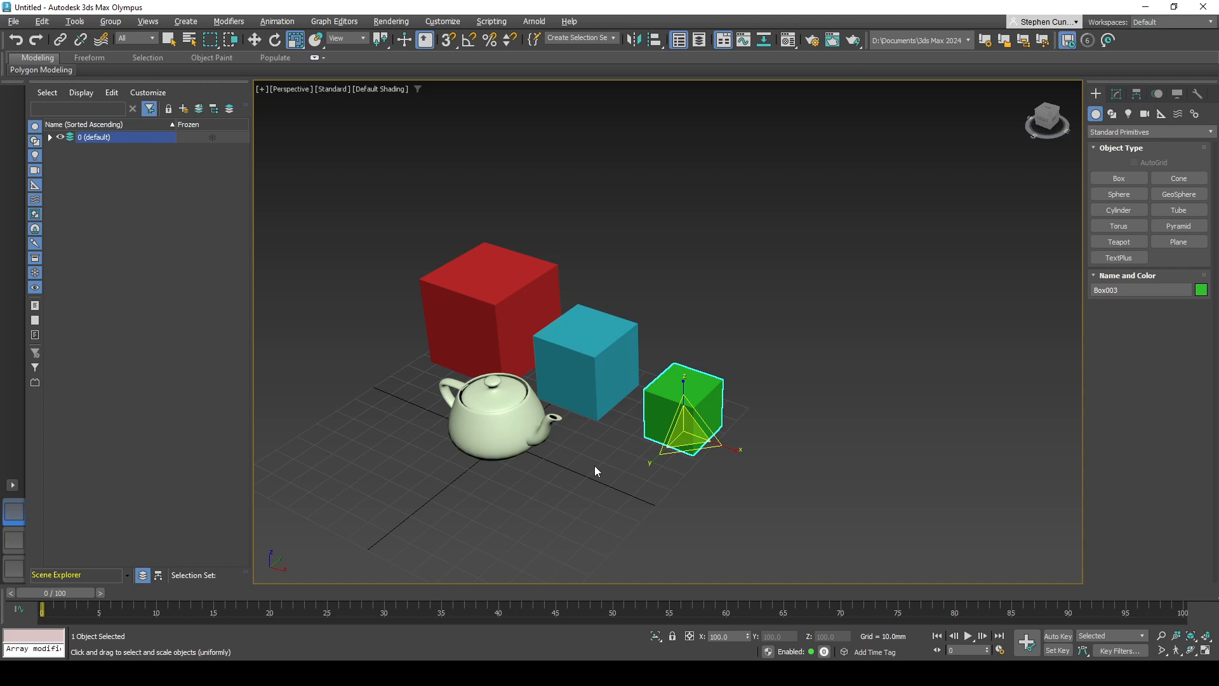
pyautogui.click(573, 369)
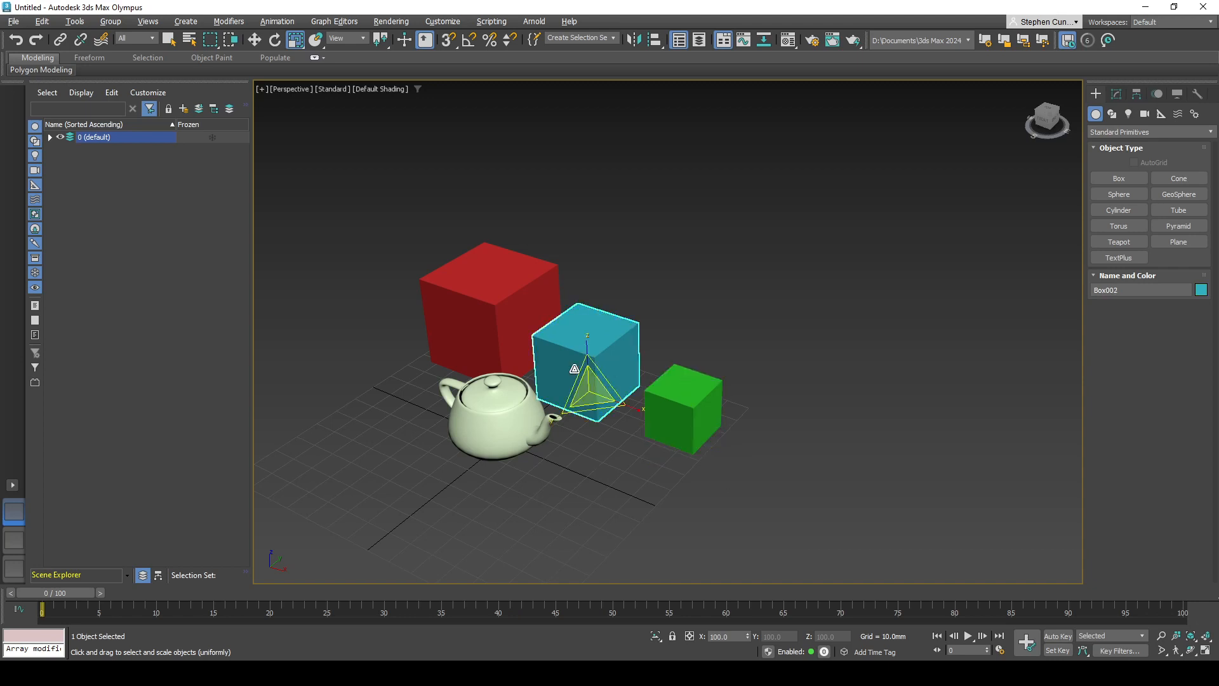
pyautogui.click(254, 39)
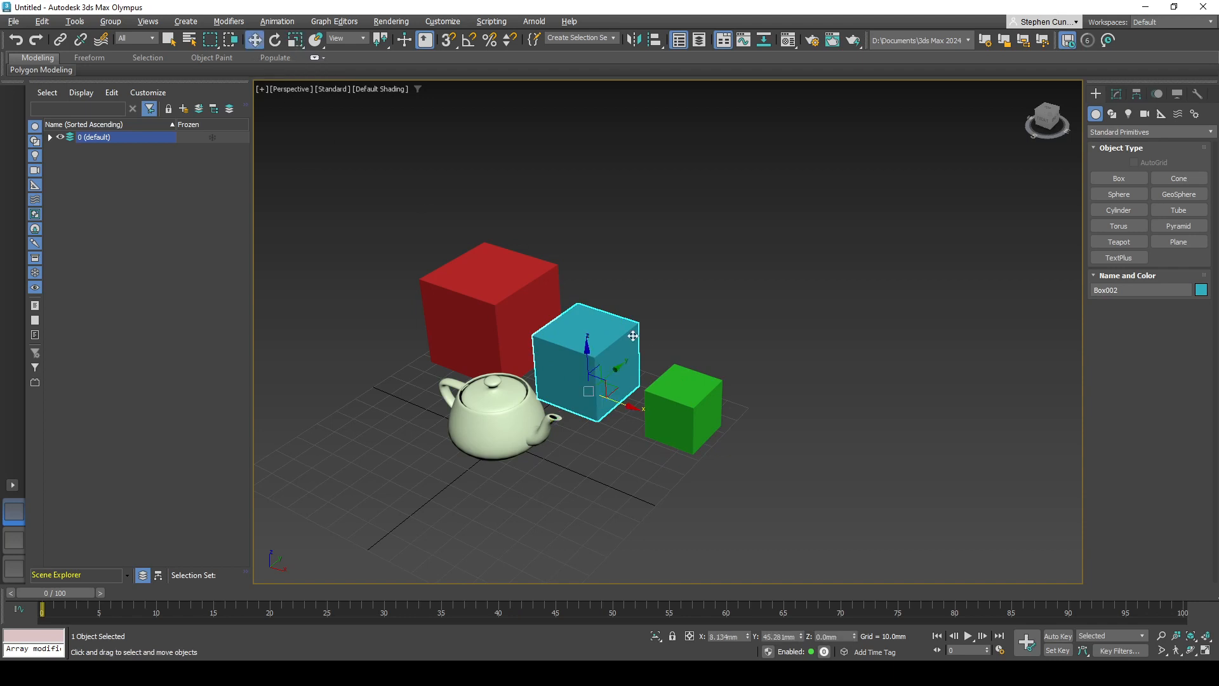
pyautogui.keyDown('alt'); pyautogui.moveTo(780, 344); pyautogui.dragTo(579, 383, button='middle'); pyautogui.keyUp('alt')
pyautogui.moveTo(579, 383); pyautogui.dragTo(645, 296)
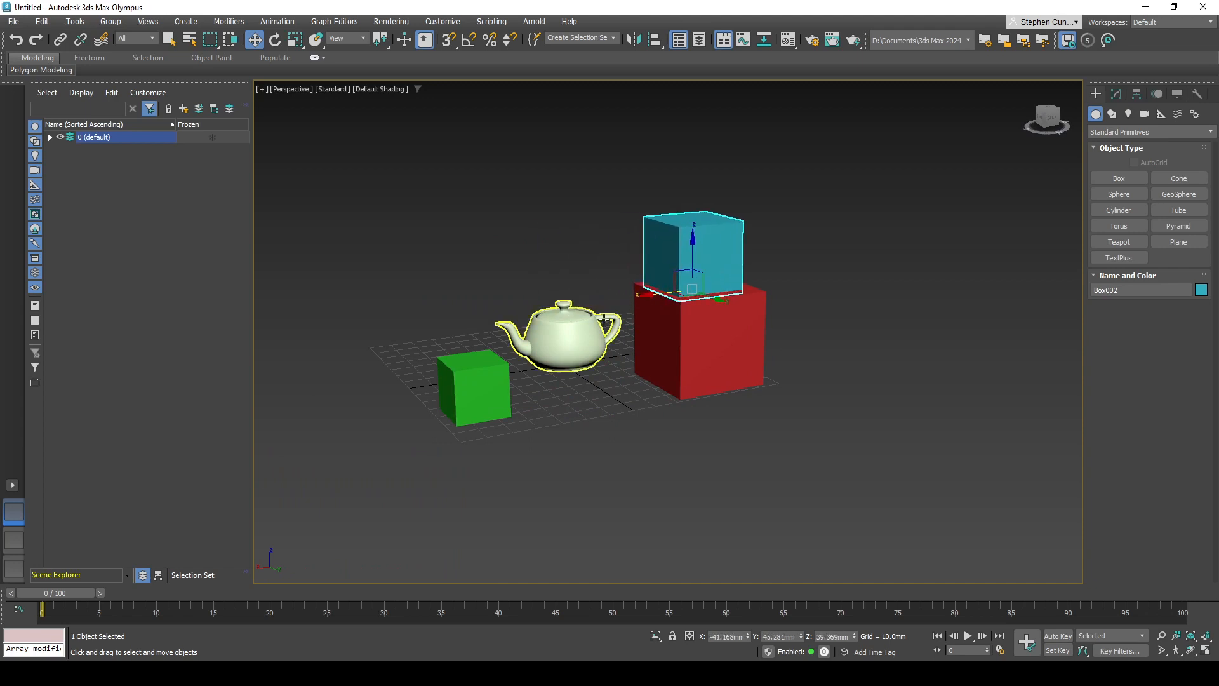
pyautogui.keyDown('alt'); pyautogui.moveTo(604, 320); pyautogui.dragTo(629, 331, button='middle'); pyautogui.keyUp('alt')
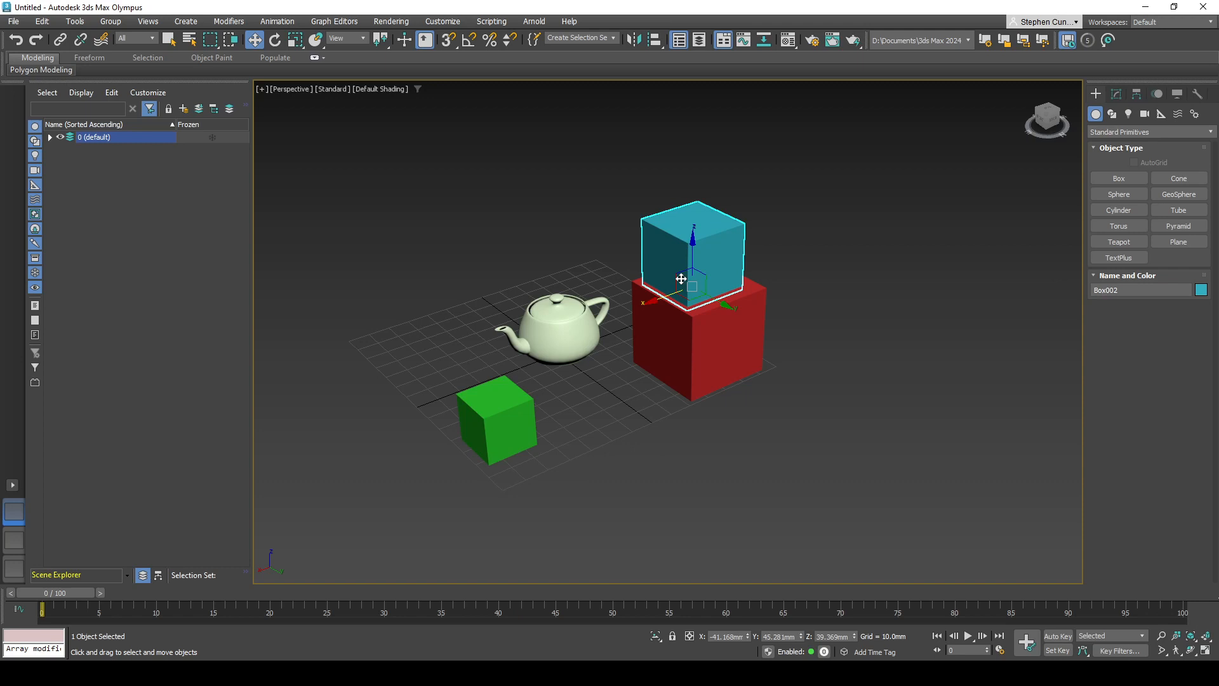
pyautogui.scroll(10, 687, 306)
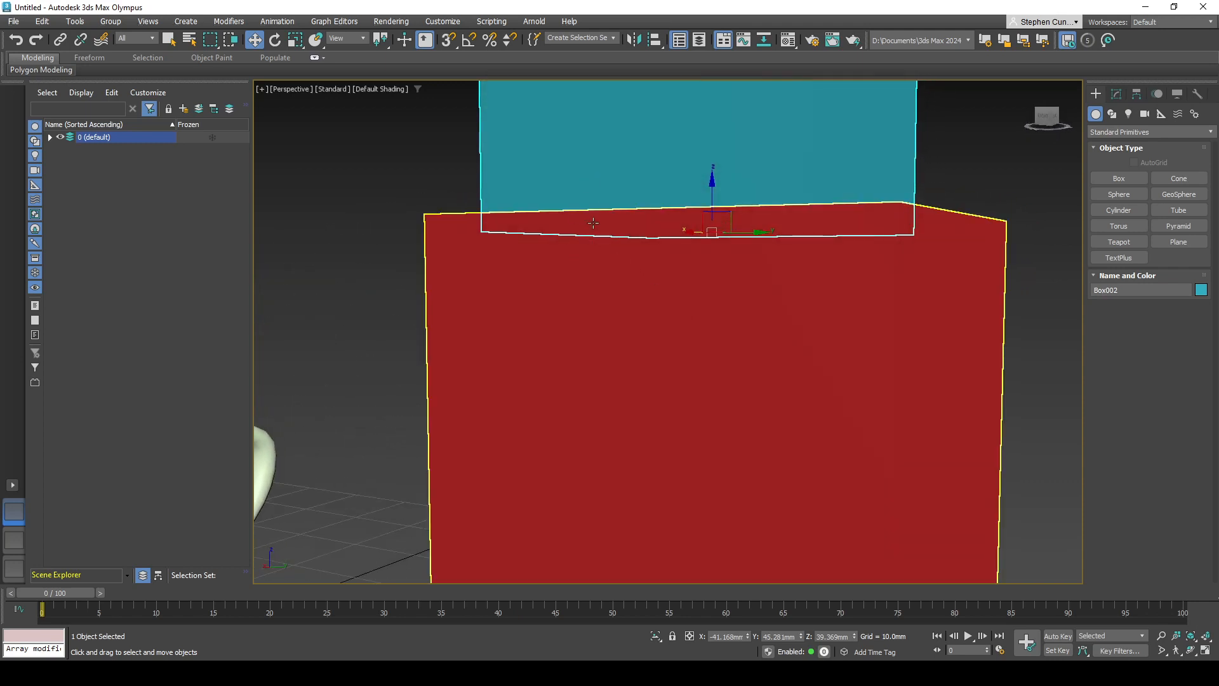
pyautogui.scroll(-8, 667, 263)
pyautogui.keyDown('alt'); pyautogui.moveTo(729, 306); pyautogui.dragTo(680, 327, button='middle'); pyautogui.keyUp('alt')
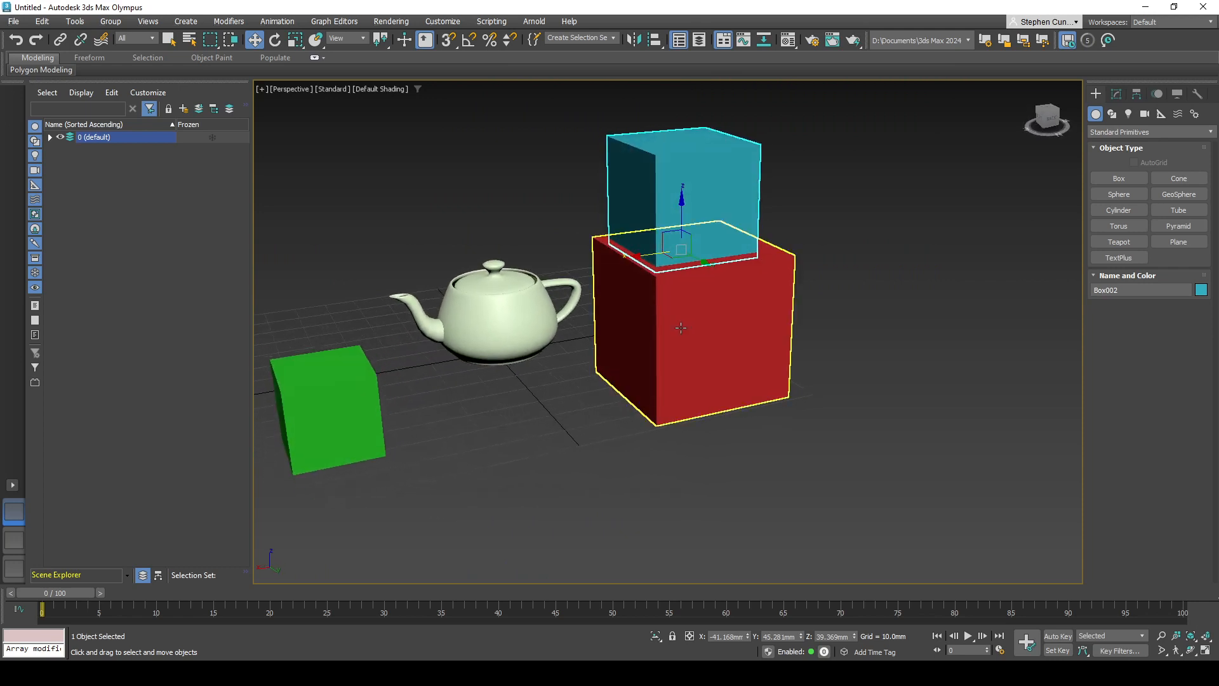
pyautogui.hotkey('ctrl', 'z')
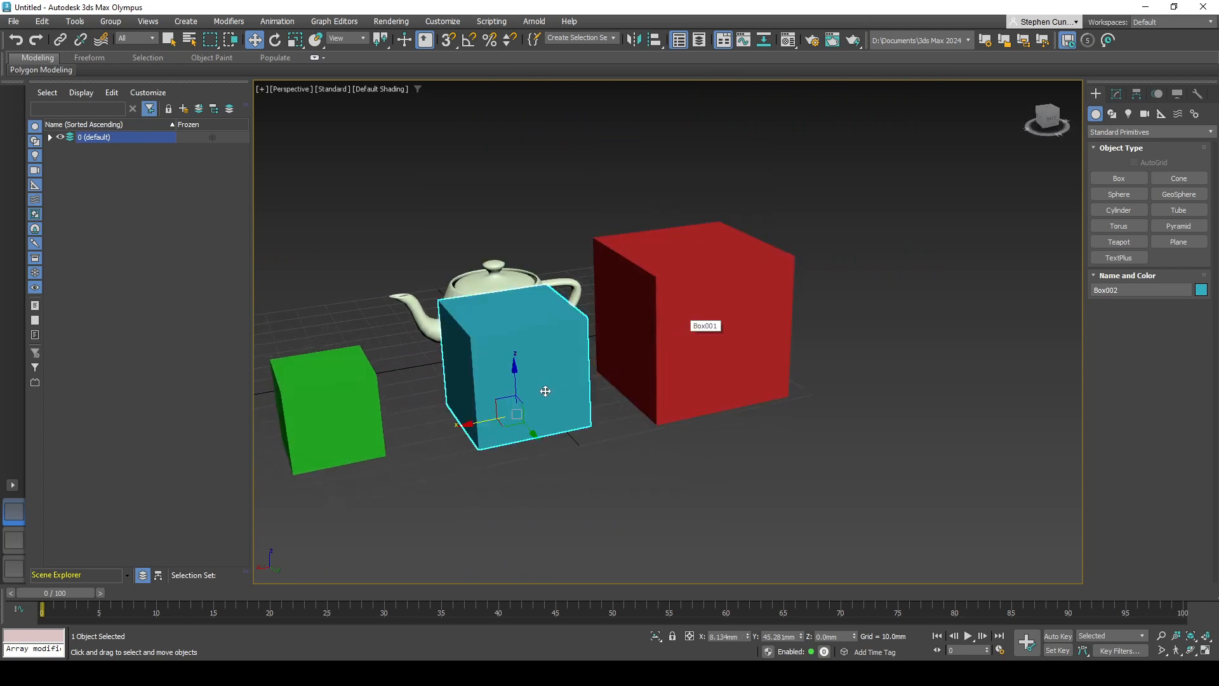
# Step: Set the blue cube on the red cube's top face with the Select and Place tool
pyautogui.keyDown('alt'); pyautogui.moveTo(545, 392); pyautogui.dragTo(733, 404, button='middle'); pyautogui.keyUp('alt')
pyautogui.moveTo(596, 411); pyautogui.dragTo(743, 384, button='middle')
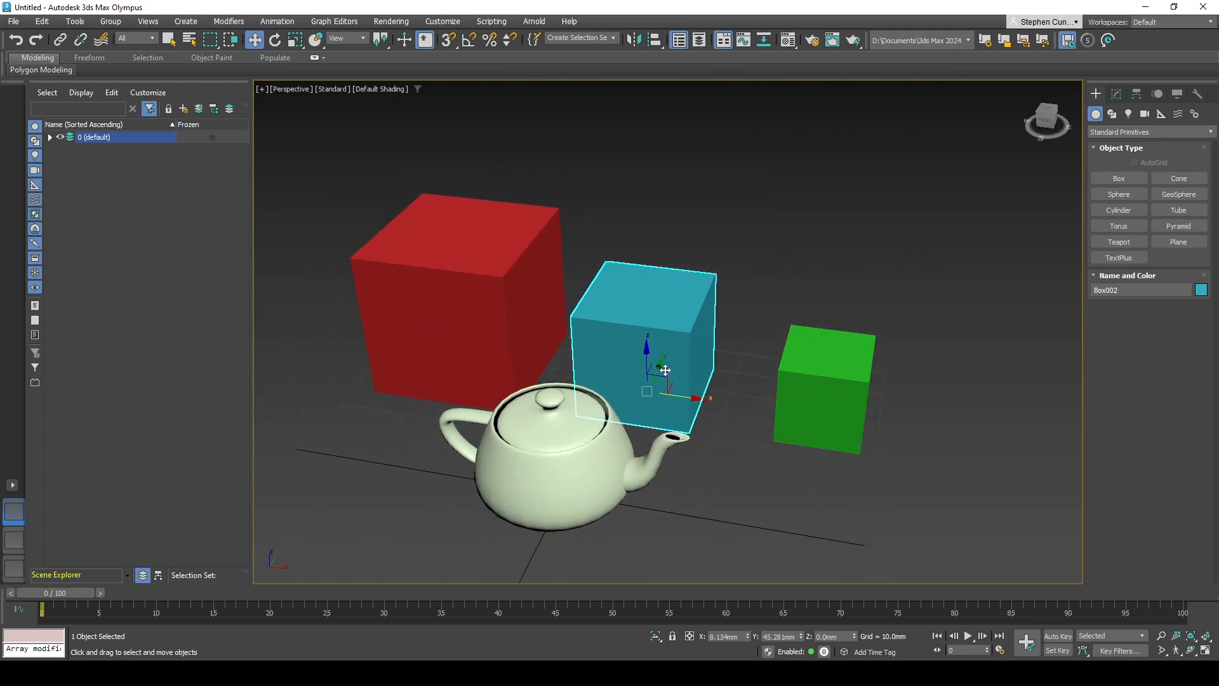
pyautogui.click(315, 40)
pyautogui.moveTo(625, 352); pyautogui.dragTo(462, 236)
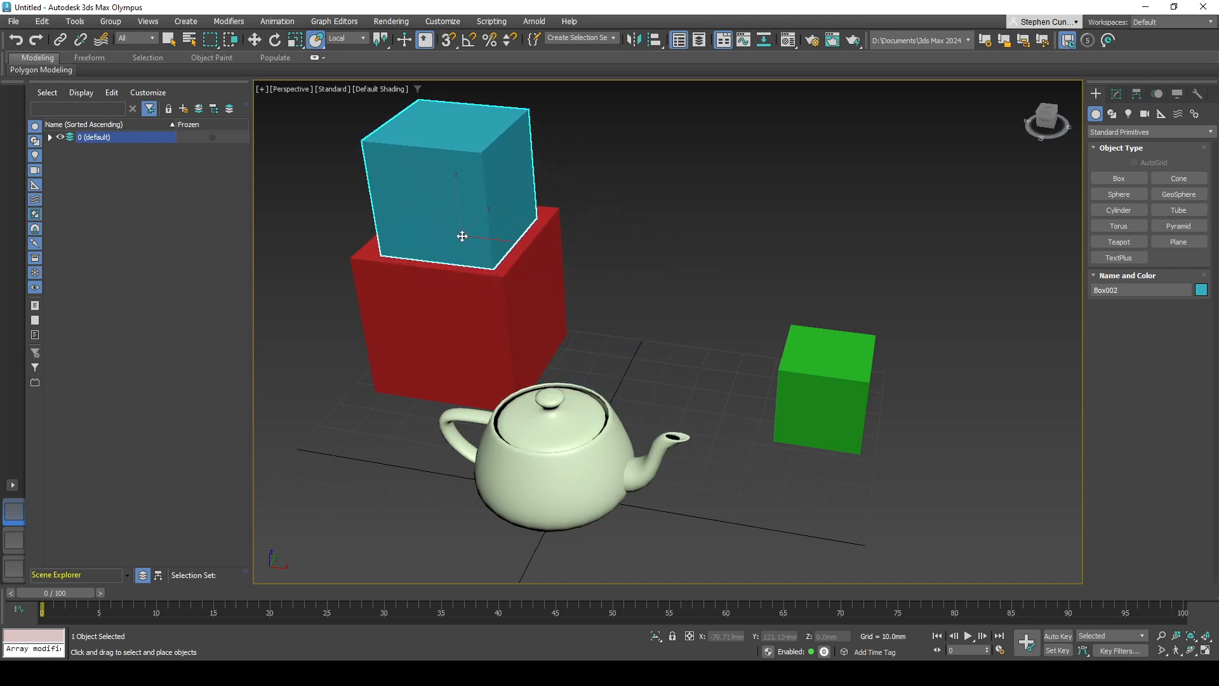
# Step: Place the green cube on top of the blue cube and the teapot on top of the green cube
pyautogui.moveTo(572, 318); pyautogui.dragTo(626, 338, button='middle')
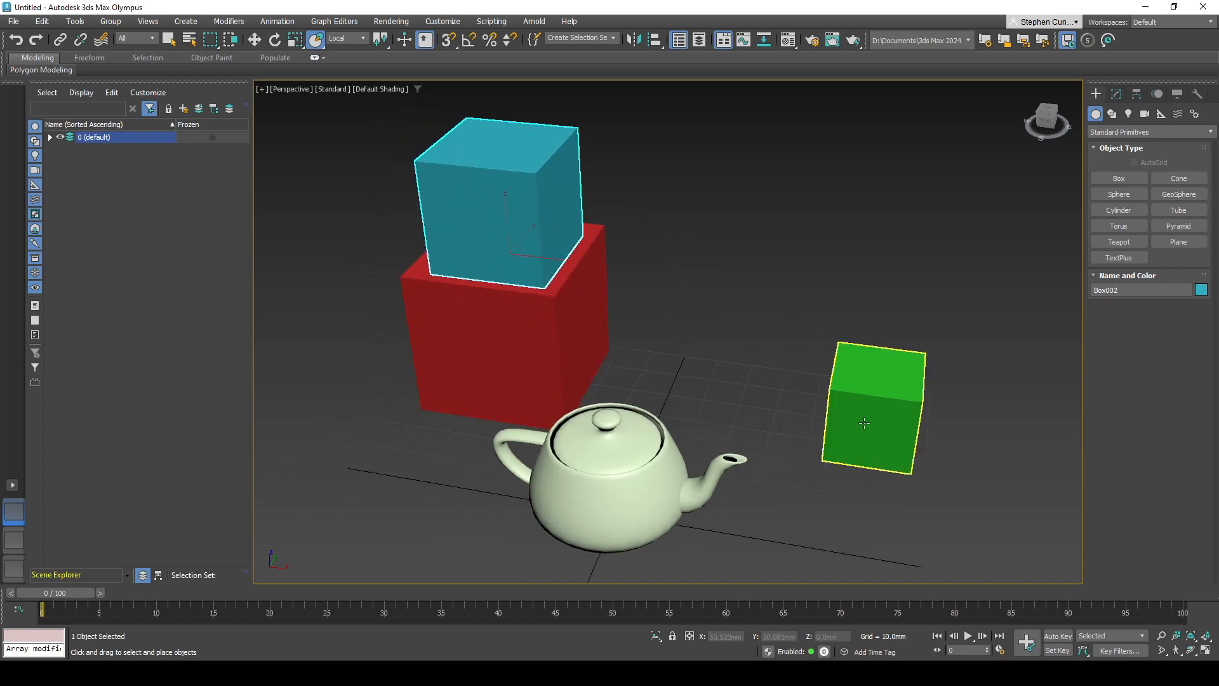
pyautogui.moveTo(847, 425); pyautogui.dragTo(503, 147)
pyautogui.scroll(-5, 626, 330)
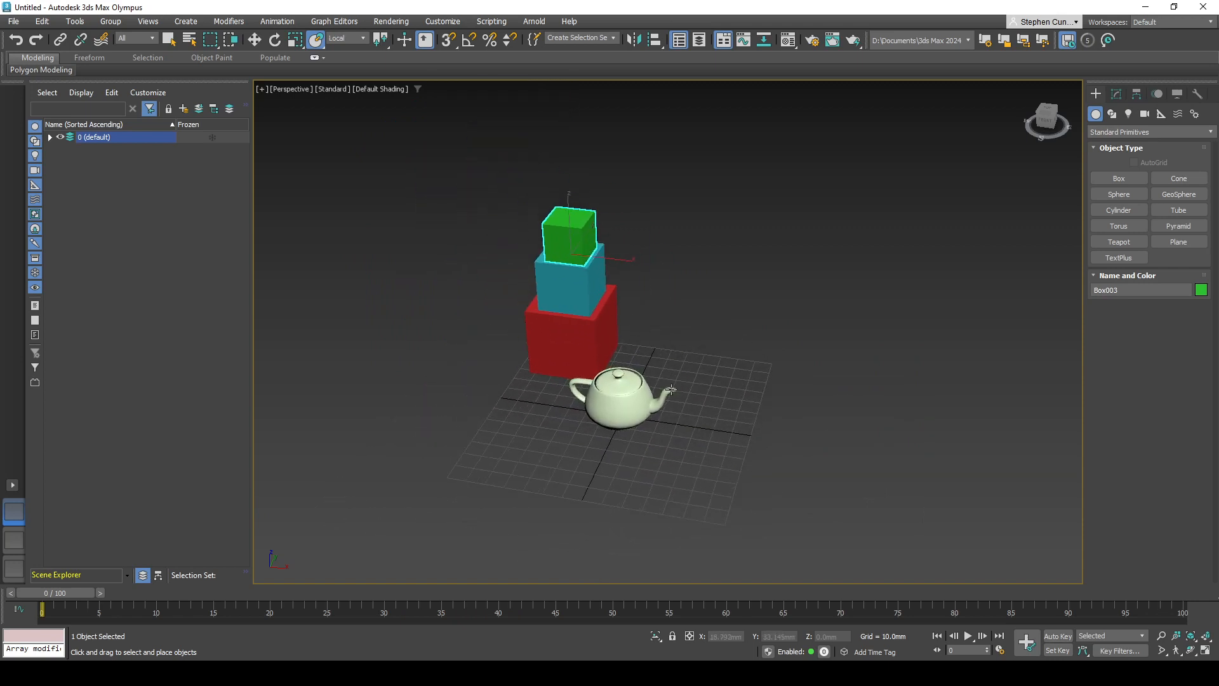
pyautogui.moveTo(614, 412); pyautogui.dragTo(570, 219)
# Step: Examine the stack from several angles to check how the cubes and teapot sit on each other
pyautogui.keyDown('alt'); pyautogui.moveTo(696, 326); pyautogui.dragTo(641, 301, button='middle'); pyautogui.keyUp('alt')
pyautogui.scroll(5, 559, 218)
pyautogui.moveTo(593, 370); pyautogui.dragTo(568, 163, button='middle')
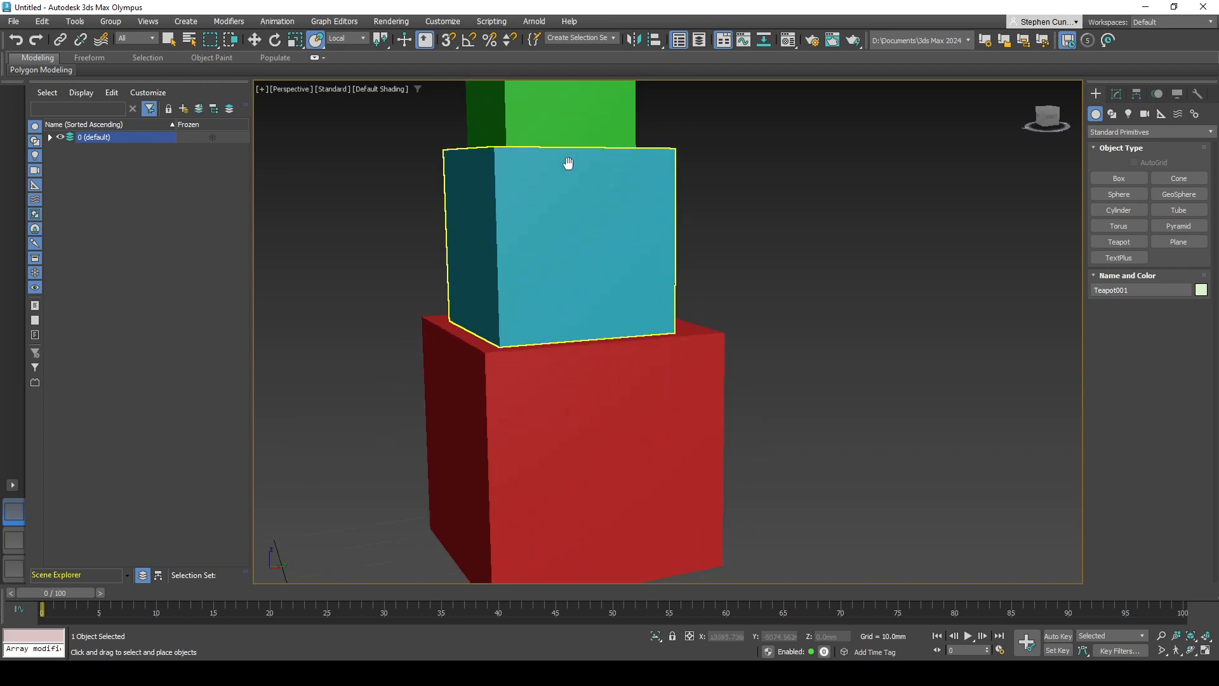
pyautogui.keyDown('alt'); pyautogui.moveTo(669, 267); pyautogui.dragTo(661, 310, button='middle'); pyautogui.keyUp('alt')
pyautogui.scroll(-3, 662, 310)
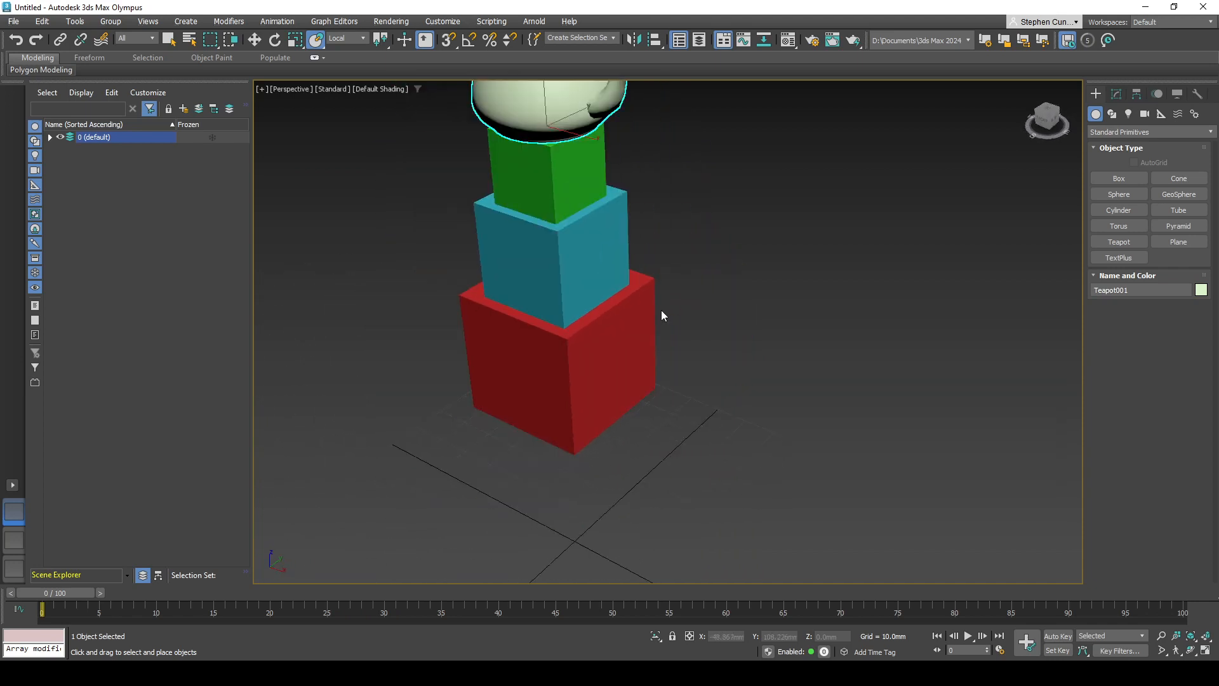
pyautogui.moveTo(670, 381); pyautogui.dragTo(656, 388, button='middle')
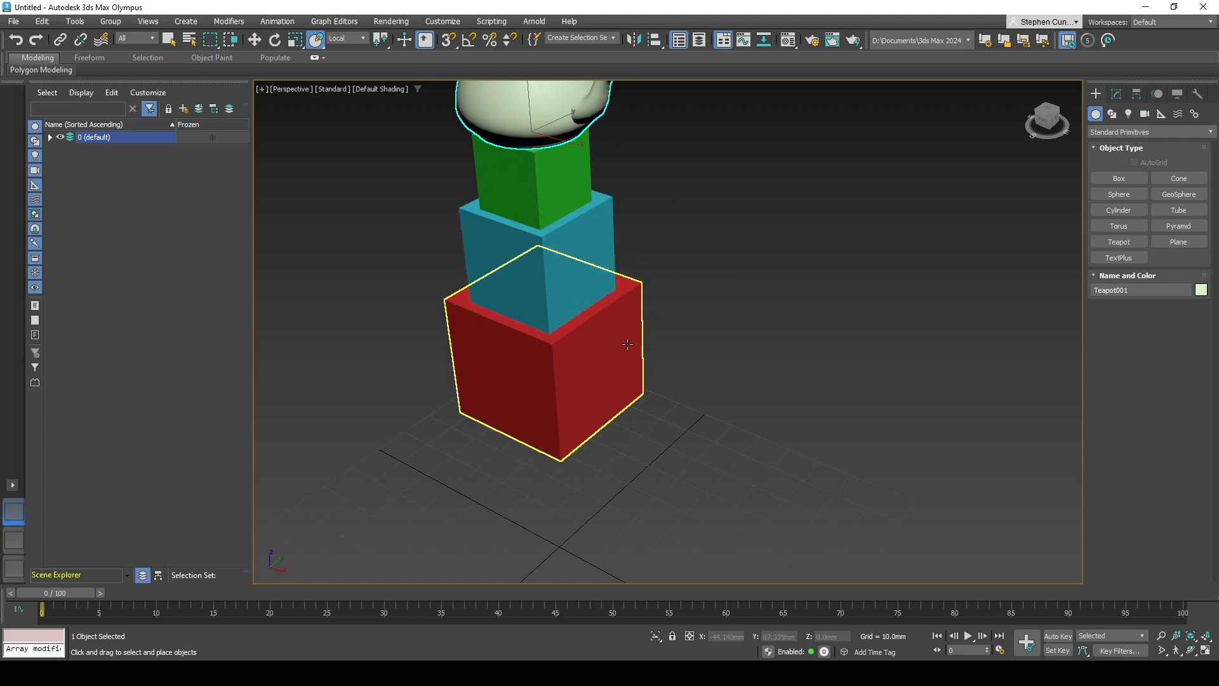
pyautogui.keyDown('alt'); pyautogui.moveTo(627, 344); pyautogui.dragTo(721, 363, button='middle'); pyautogui.keyUp('alt')
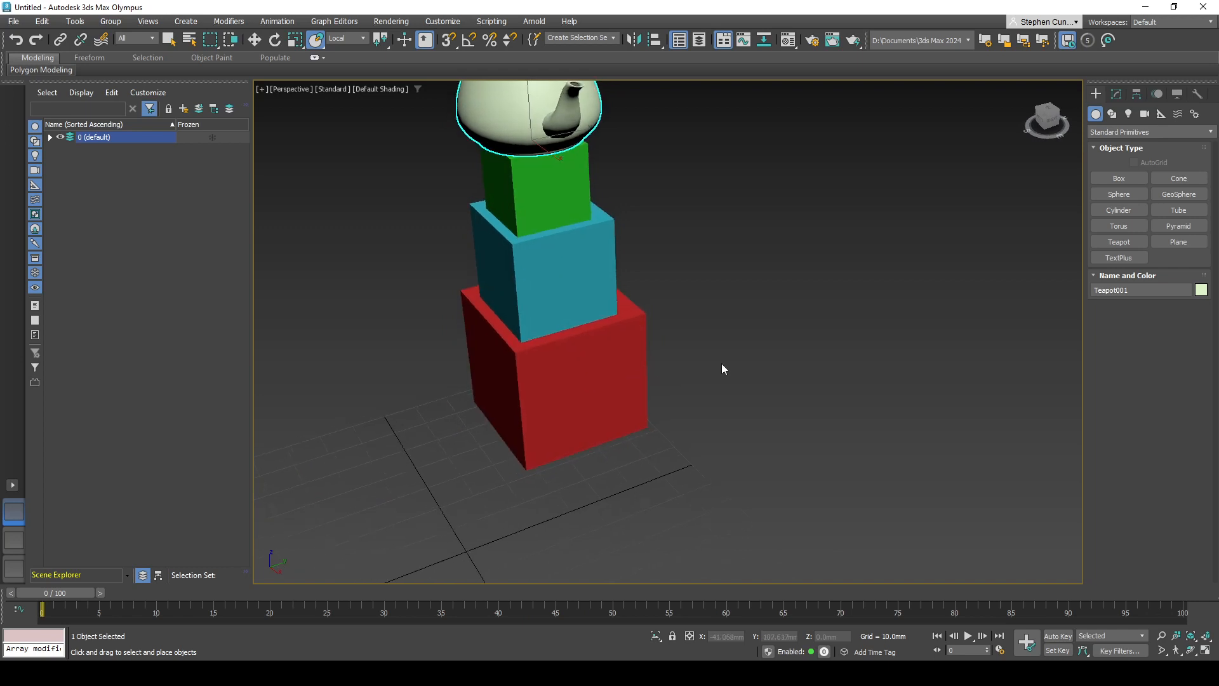
# Step: Align the blue cube to the red cube in X and Y position only, pivot point to pivot point
pyautogui.click(582, 289)
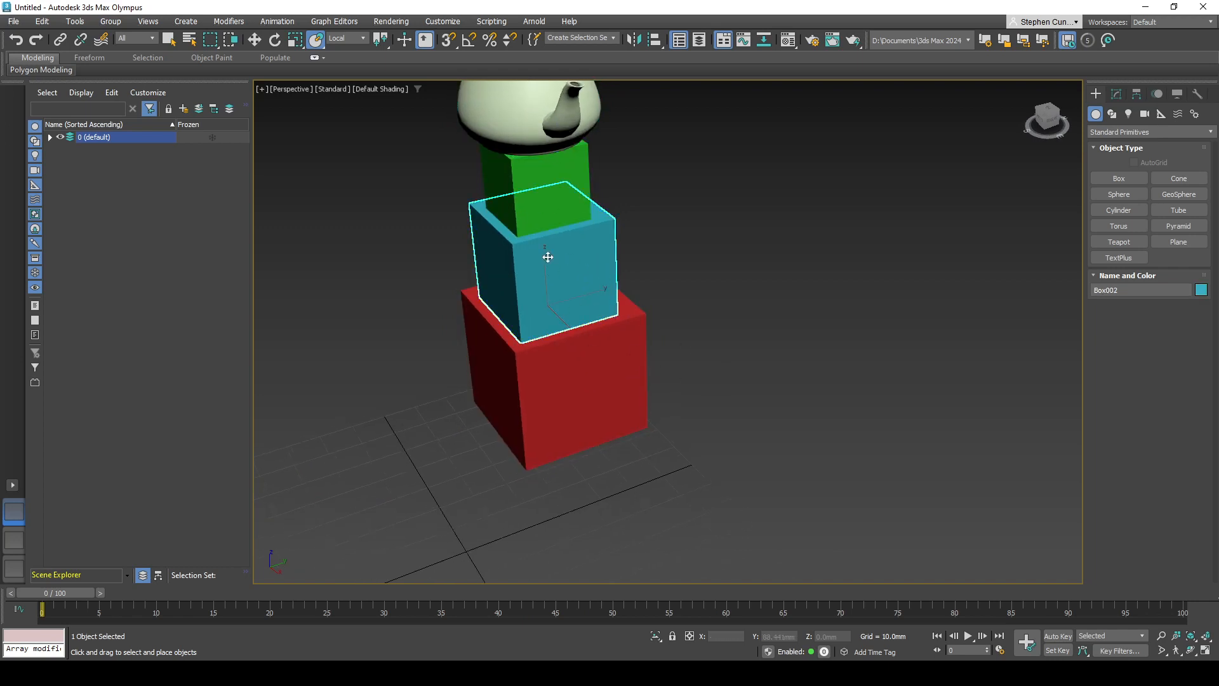
pyautogui.click(655, 40)
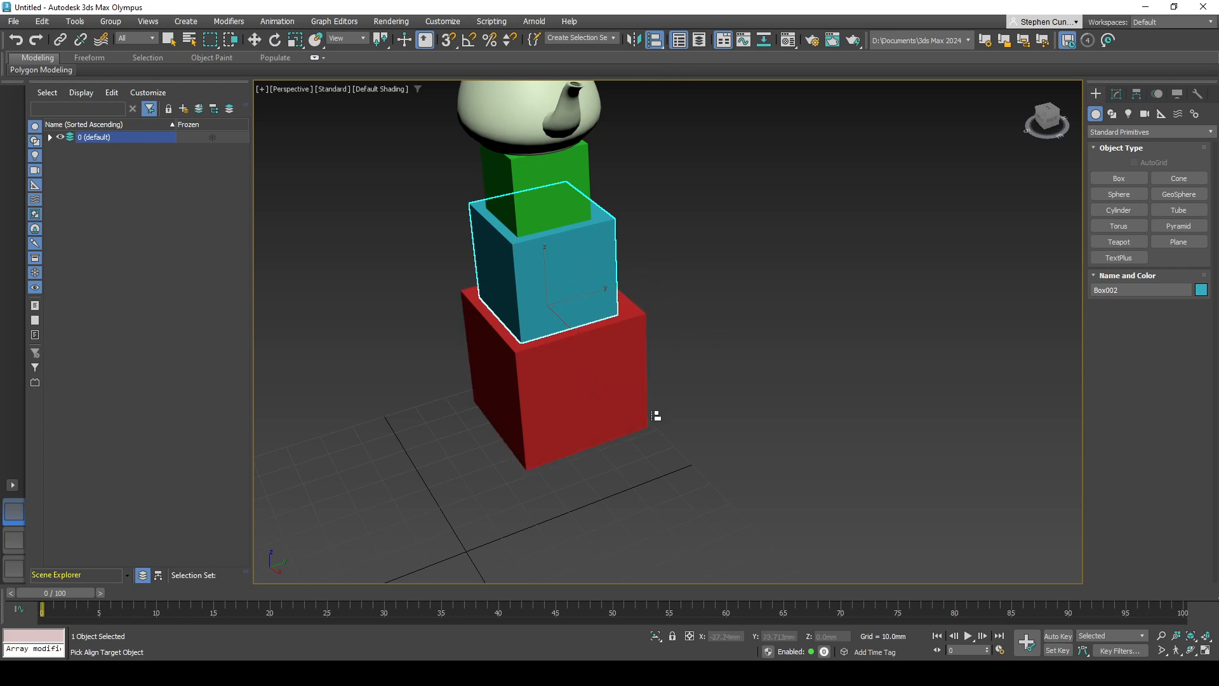
pyautogui.click(575, 392)
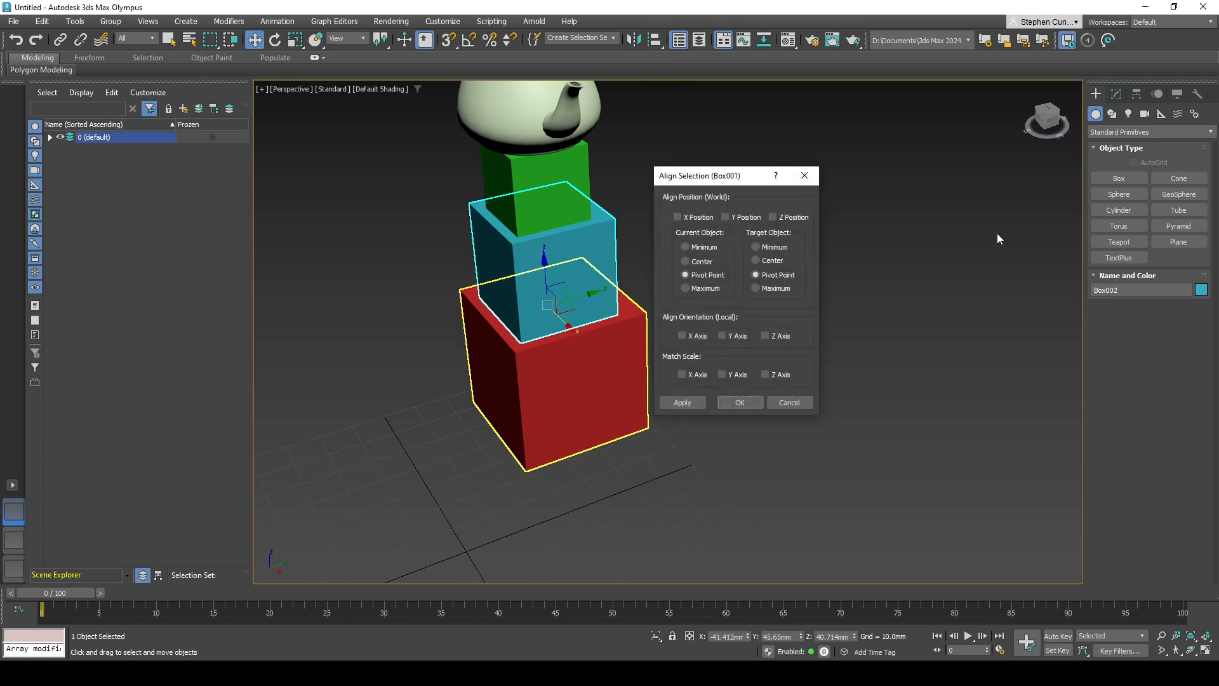
pyautogui.click(678, 218)
pyautogui.click(747, 218)
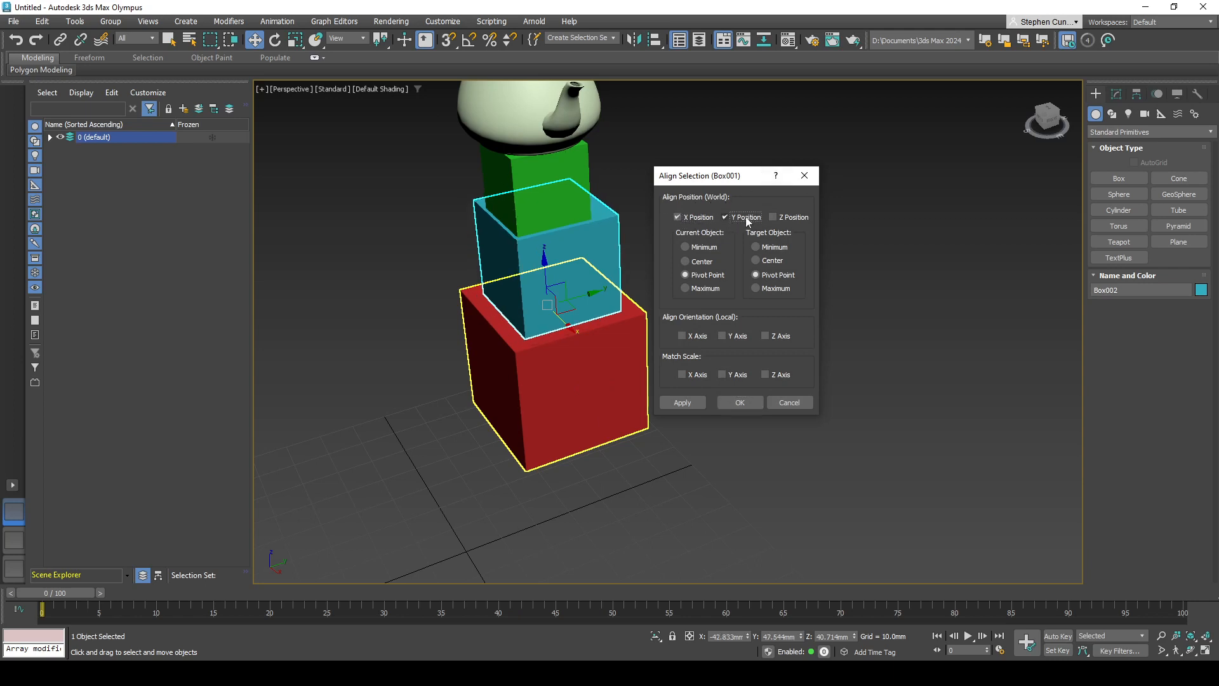
pyautogui.click(775, 216)
pyautogui.click(775, 216)
pyautogui.click(773, 216)
pyautogui.click(773, 216)
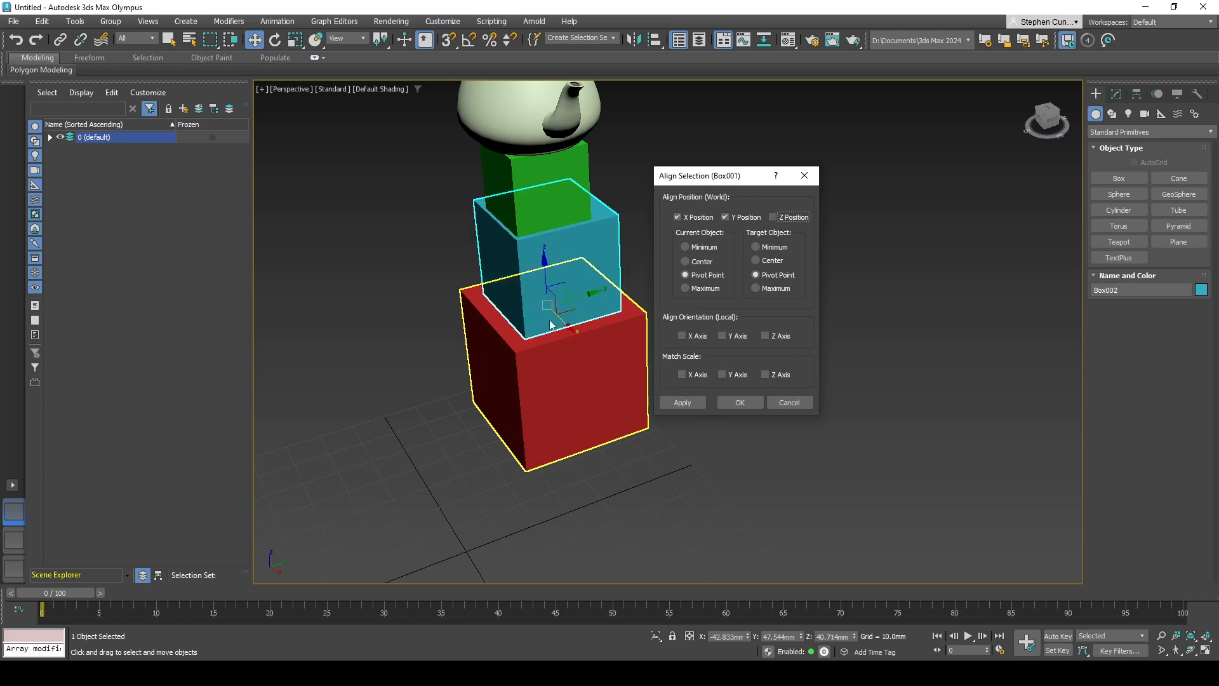
pyautogui.click(683, 402)
pyautogui.click(729, 400)
# Step: Align the green cube to the blue cube in X and Y position, pivot point to pivot point
pyautogui.moveTo(653, 325); pyautogui.dragTo(685, 374, button='middle')
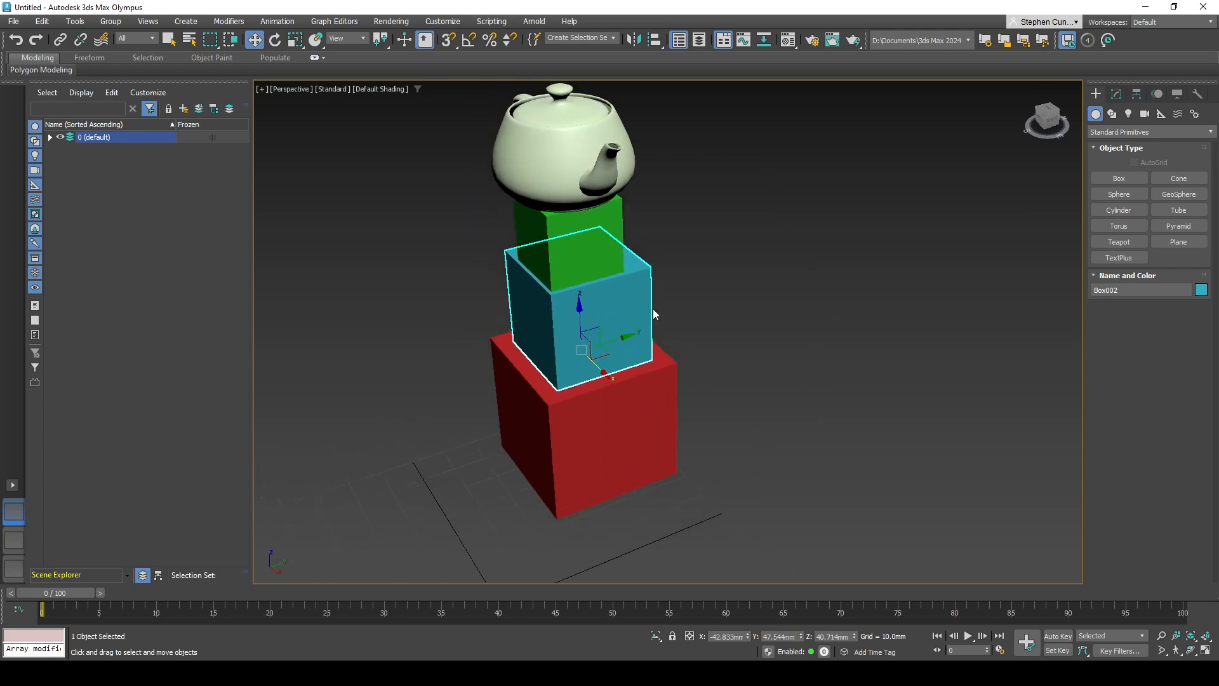
pyautogui.click(599, 253)
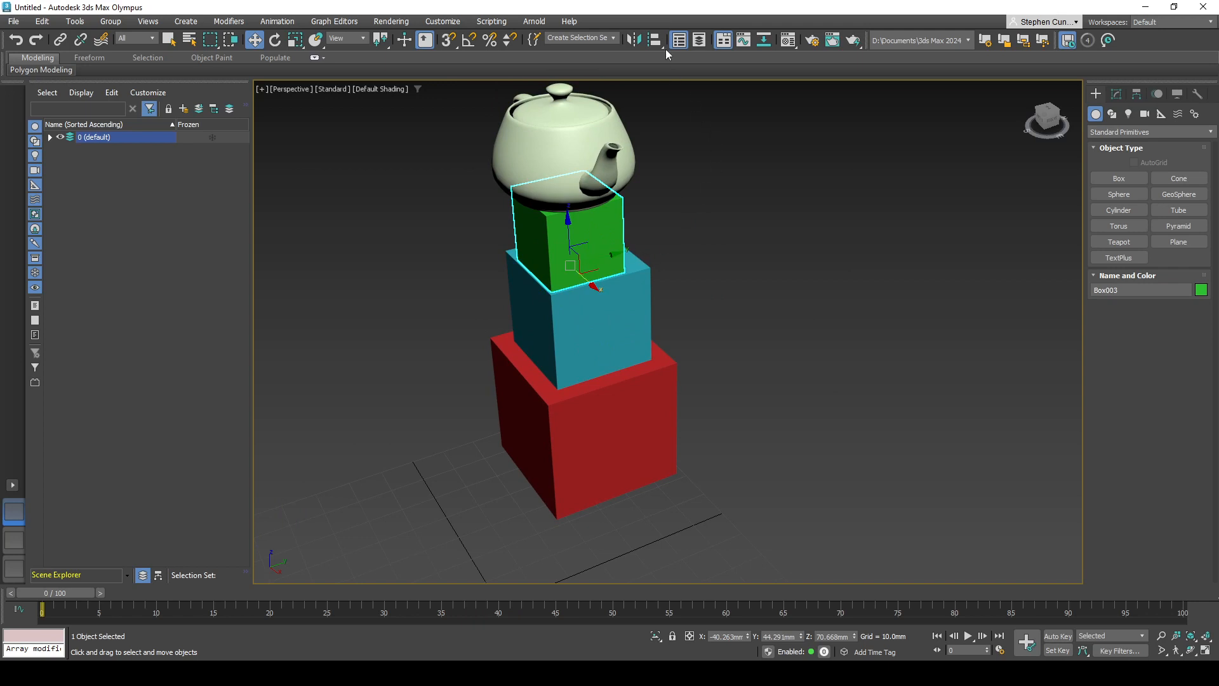
pyautogui.click(655, 40)
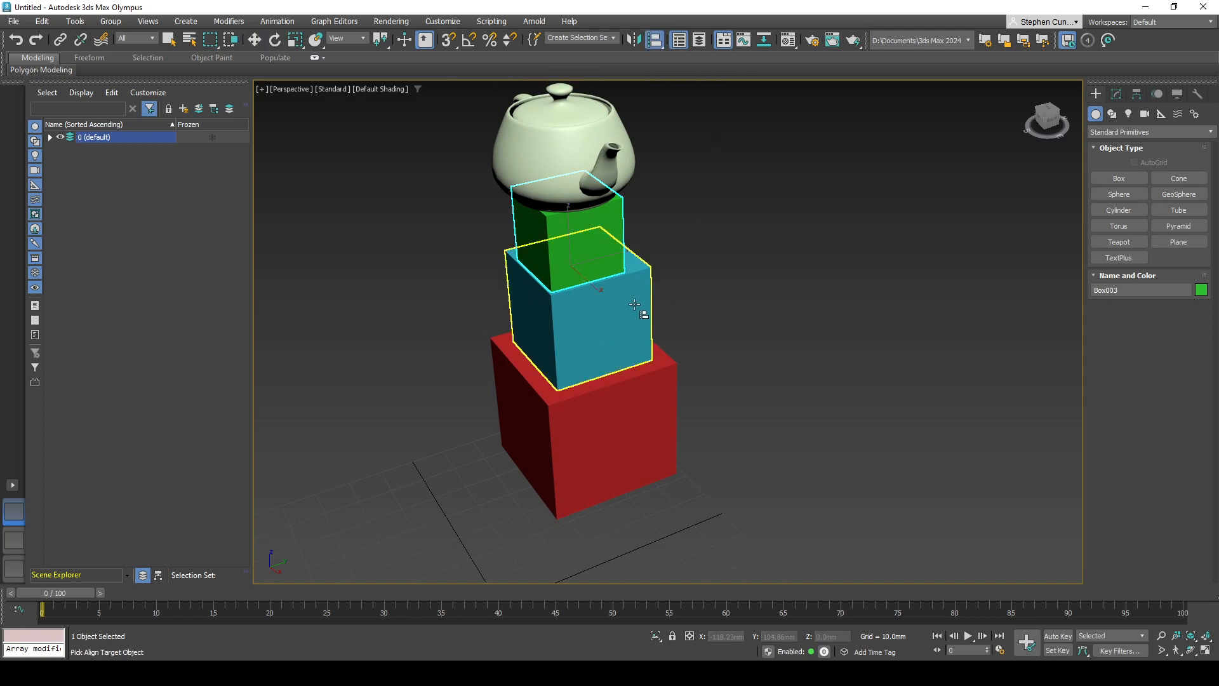
pyautogui.click(608, 330)
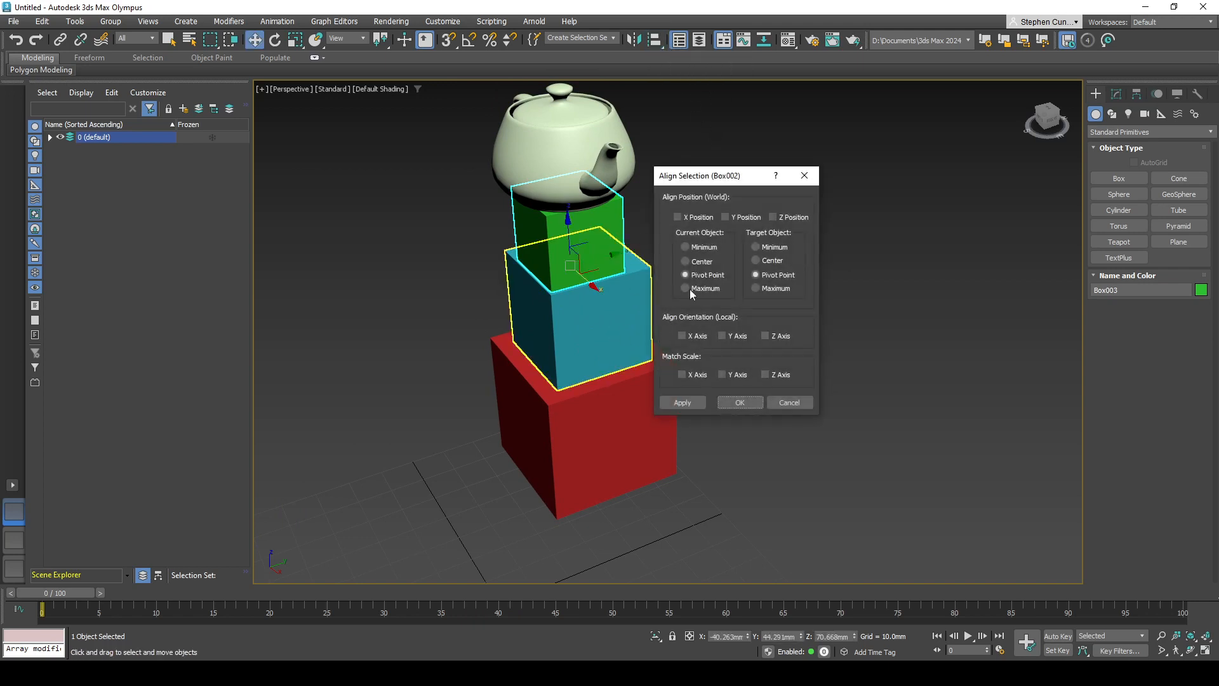
pyautogui.click(697, 218)
pyautogui.click(731, 216)
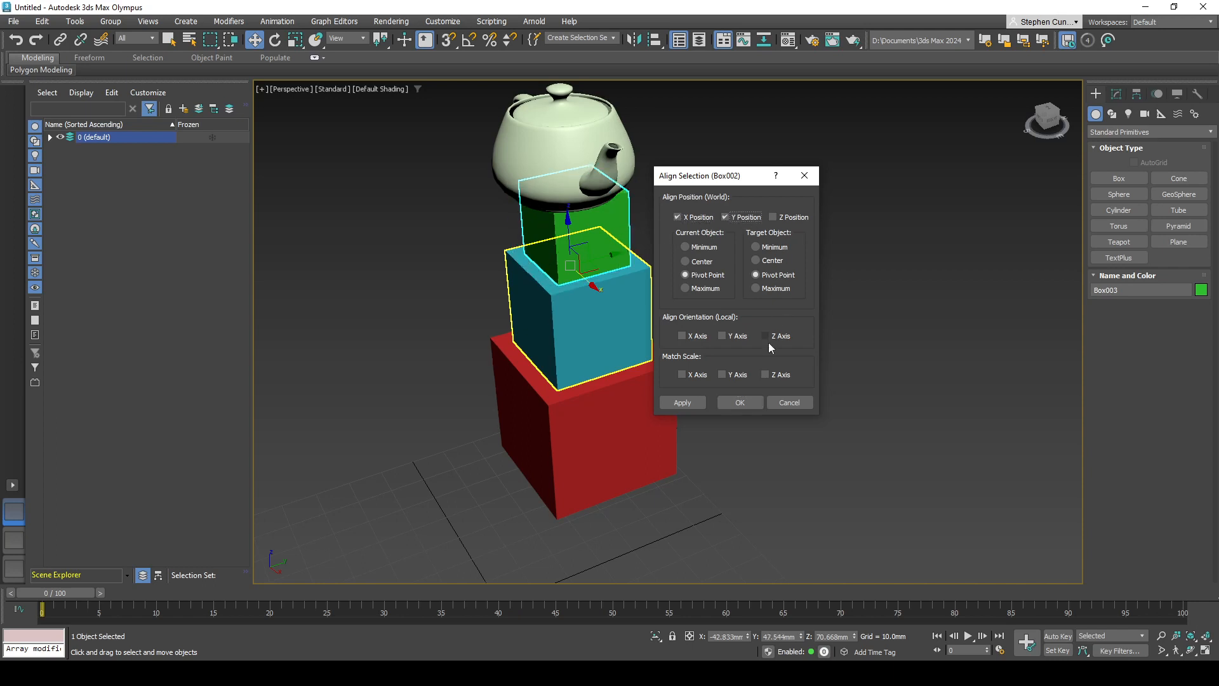
pyautogui.click(683, 407)
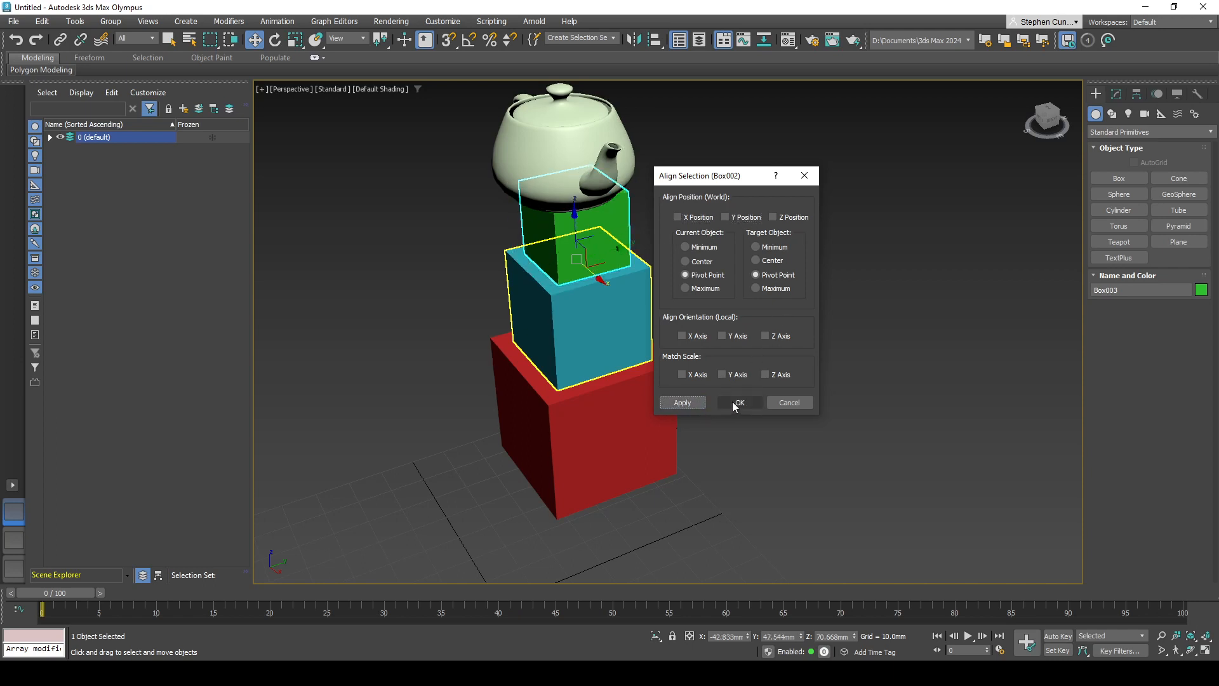
pyautogui.click(737, 403)
# Step: Align the teapot to the green cube in X and Y position only, pivot point to pivot point
pyautogui.click(571, 156)
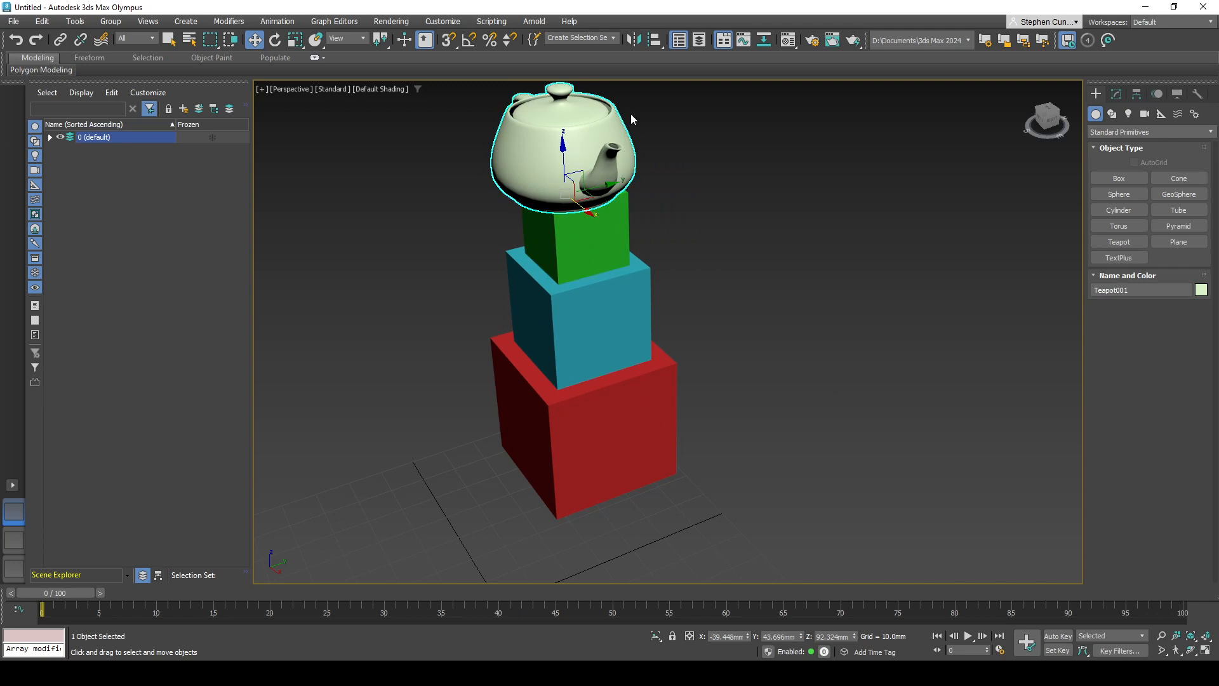
pyautogui.click(655, 39)
pyautogui.click(613, 260)
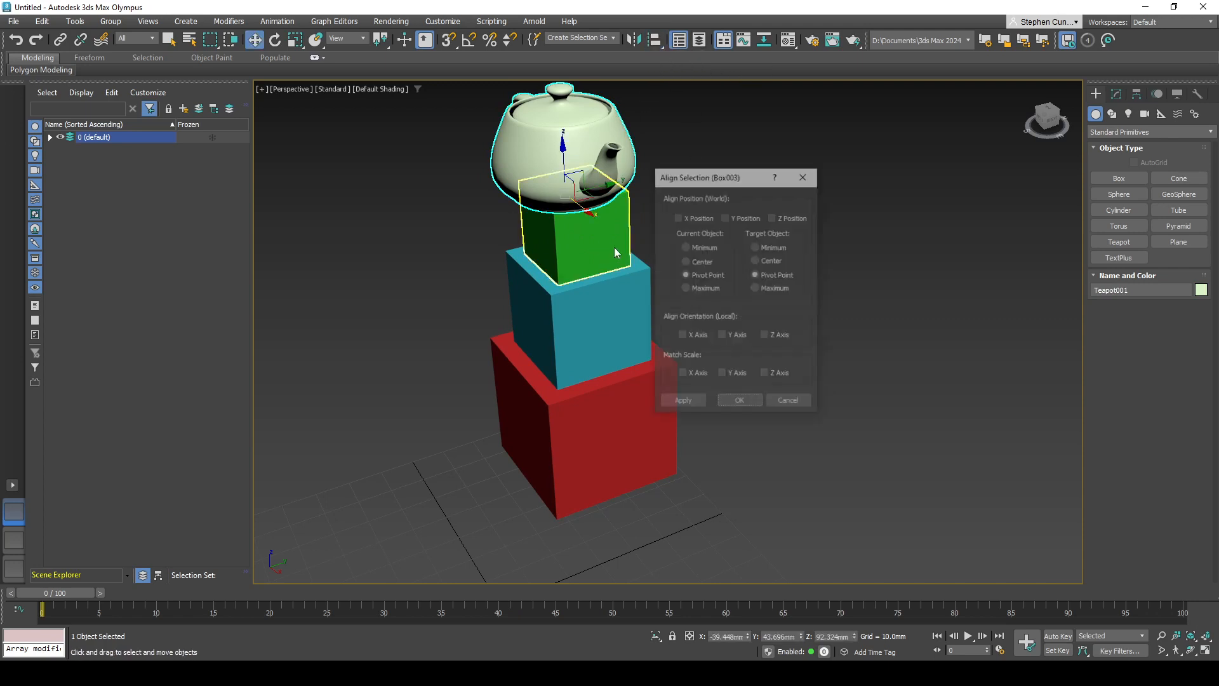
pyautogui.click(692, 217)
pyautogui.click(725, 217)
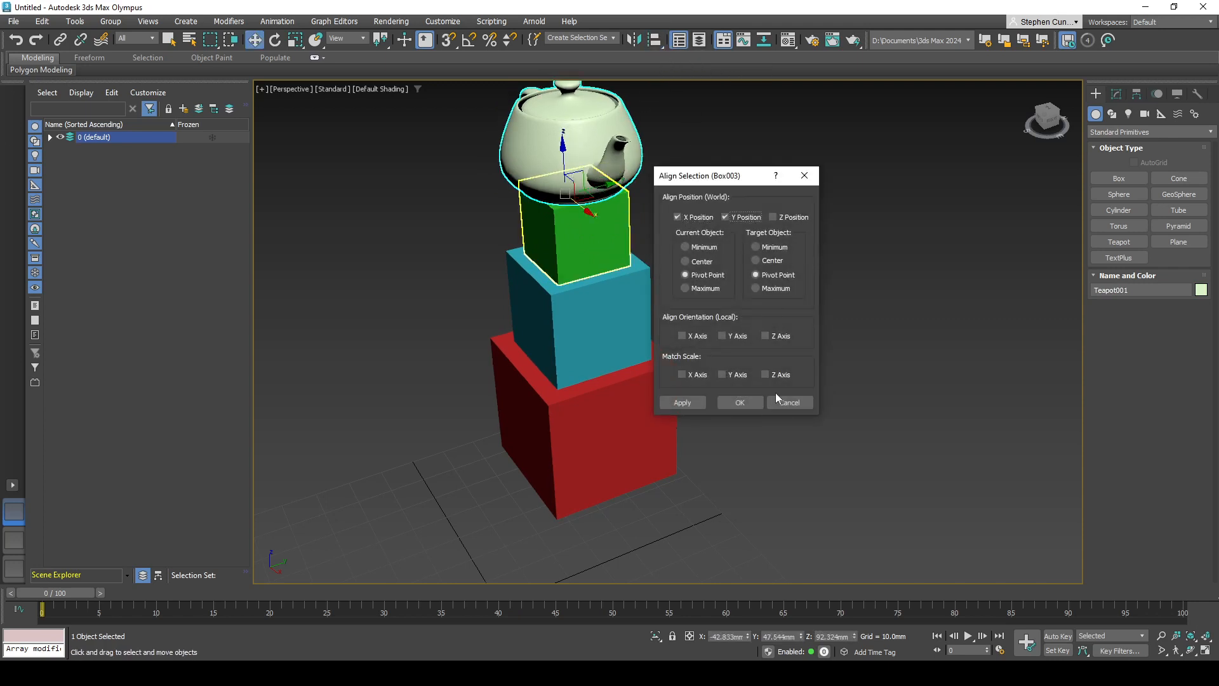
pyautogui.click(689, 403)
pyautogui.click(735, 402)
# Step: Examine the aligned stack and look through the perspective view's quality, lighting and material display options
pyautogui.keyDown('alt'); pyautogui.moveTo(526, 364); pyautogui.dragTo(729, 411, button='middle'); pyautogui.keyUp('alt')
pyautogui.scroll(-3, 564, 351)
pyautogui.scroll(5, 608, 275)
pyautogui.scroll(-5, 608, 280)
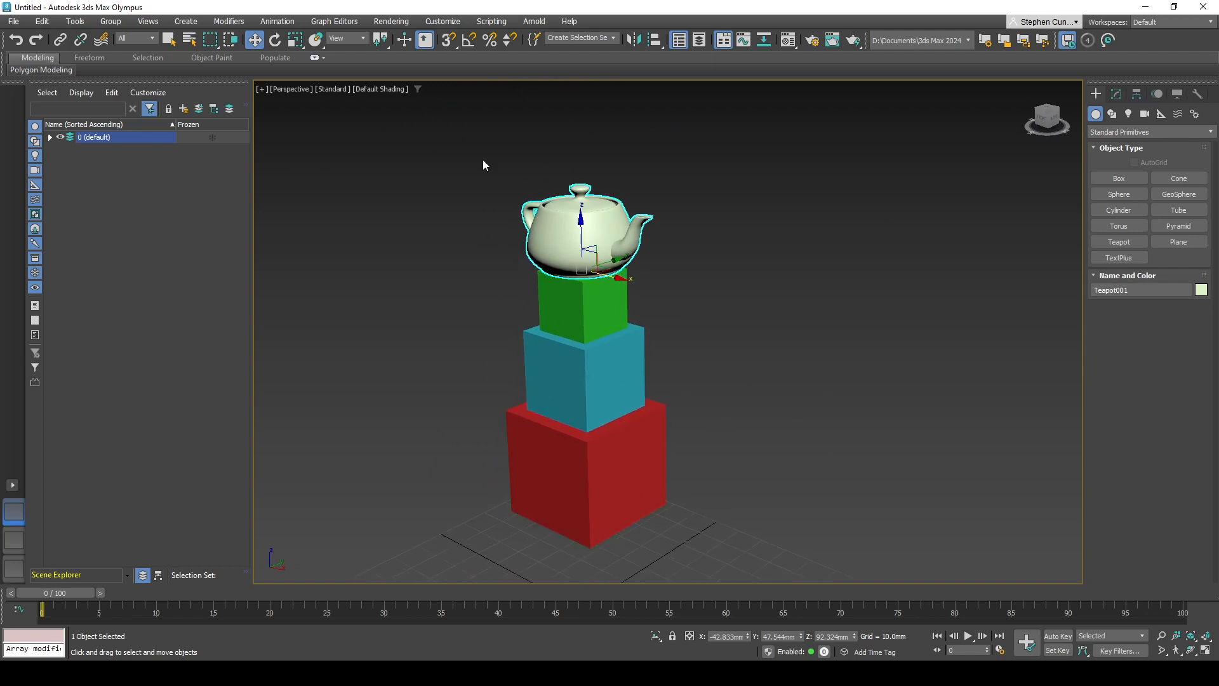
pyautogui.click(334, 89)
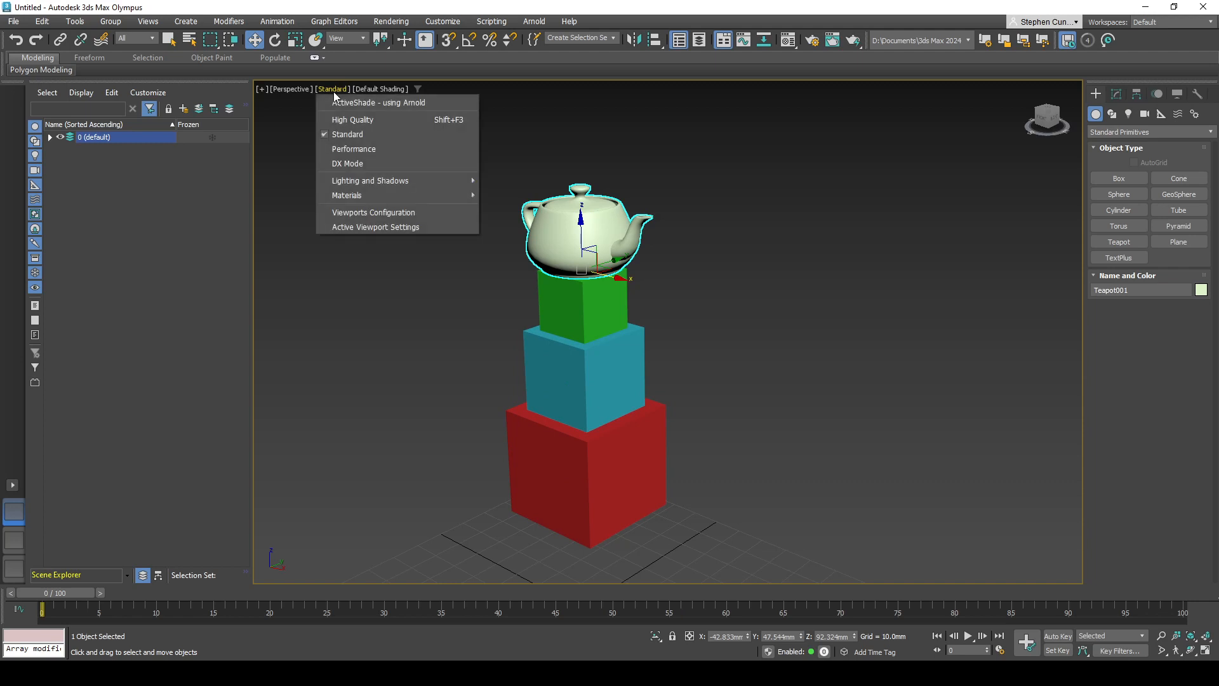
pyautogui.click(334, 90)
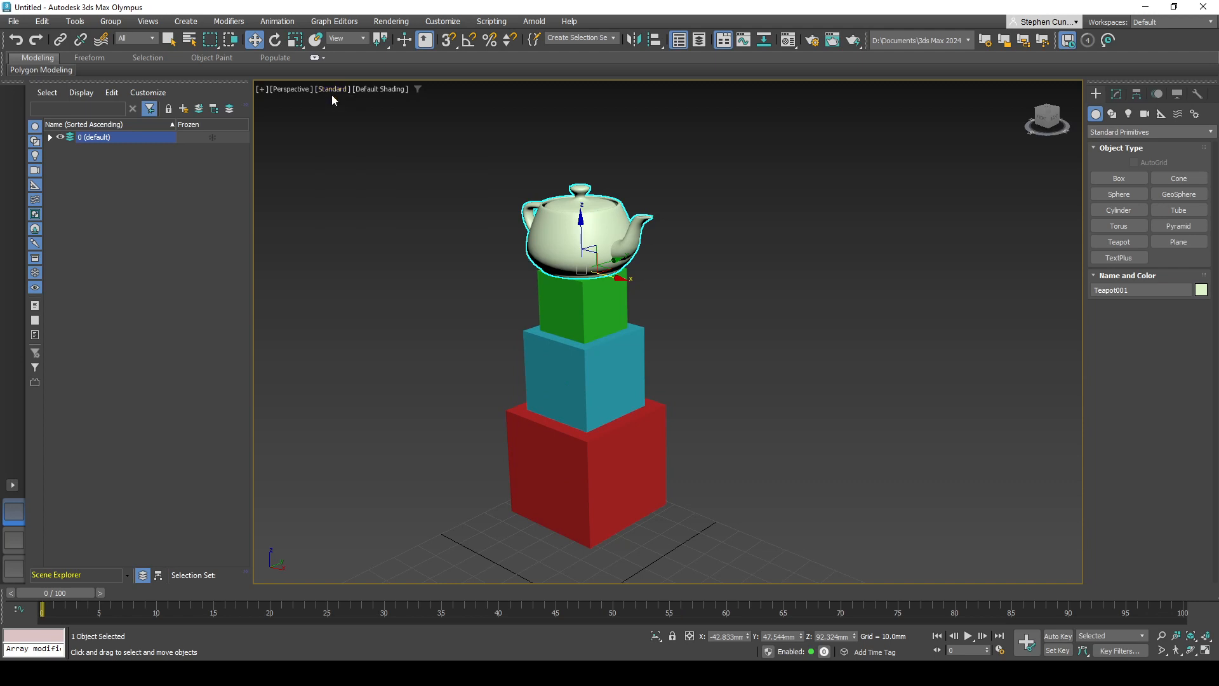
pyautogui.click(334, 91)
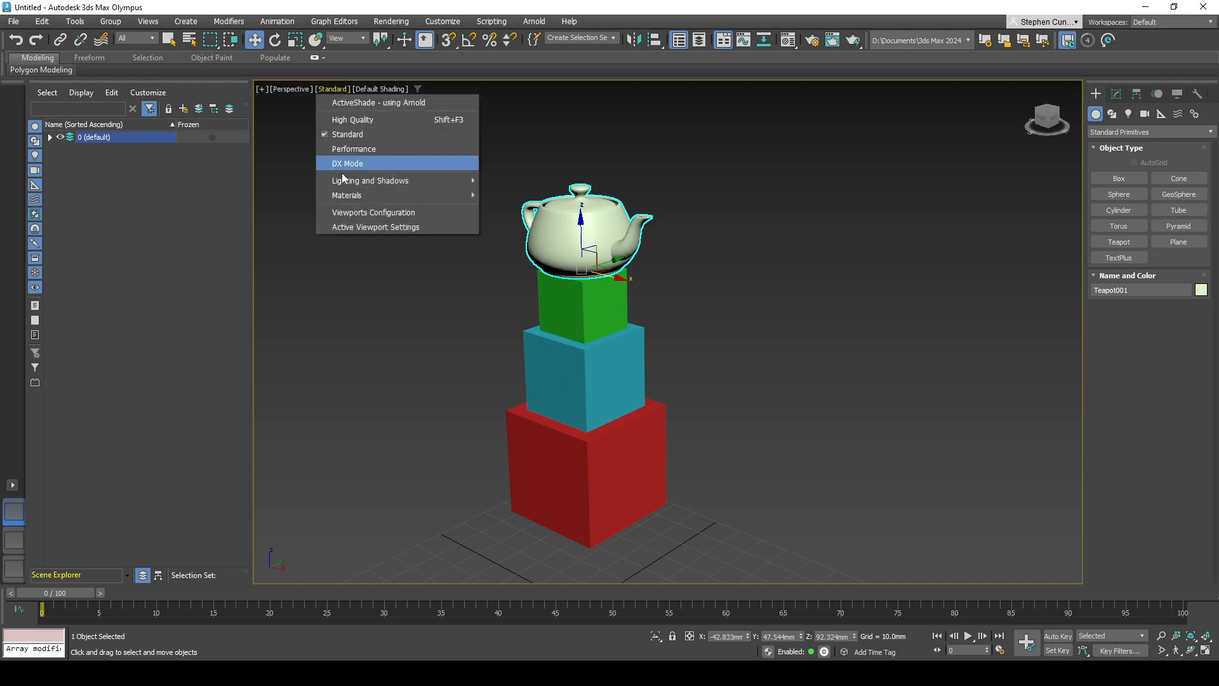
pyautogui.moveTo(353, 198)
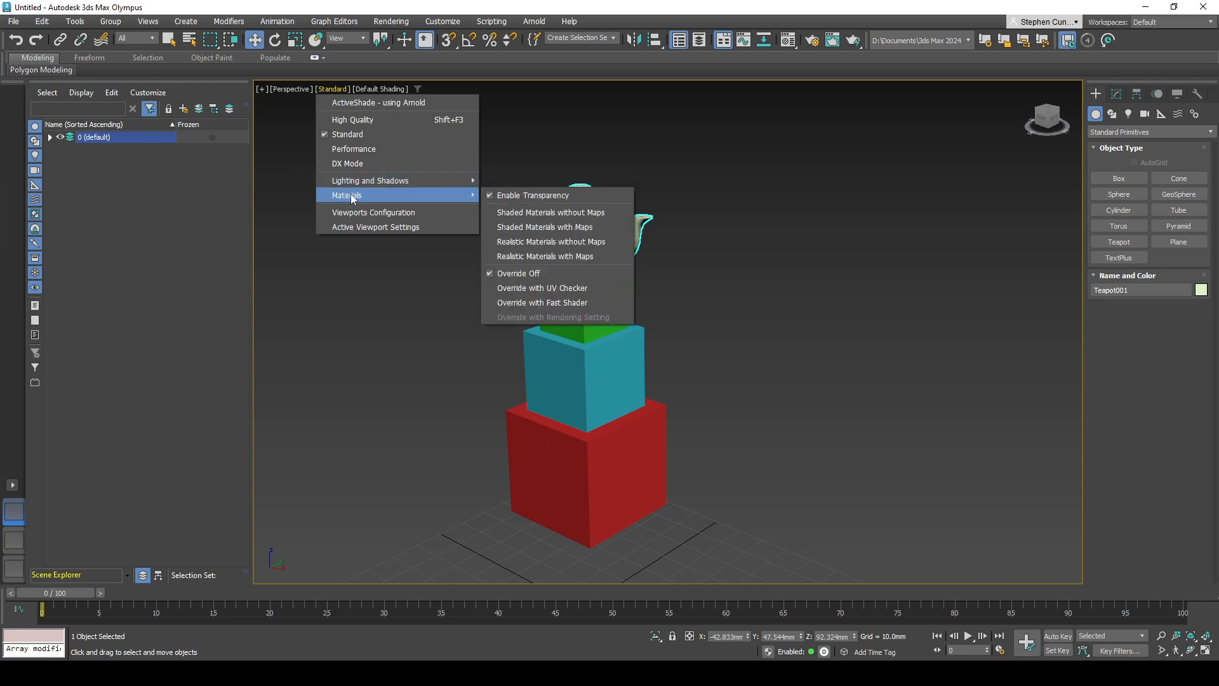
pyautogui.click(302, 91)
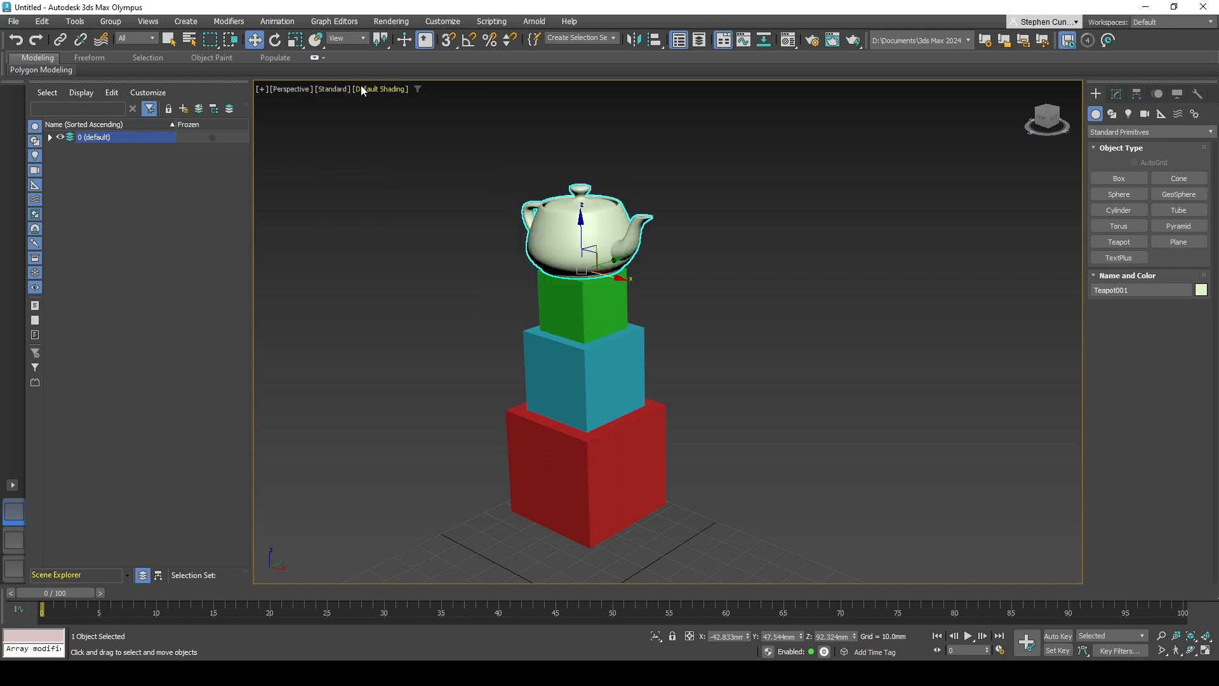
# Step: Show the perspective view with Wireframe Override and return it to Default Shading
pyautogui.click(381, 89)
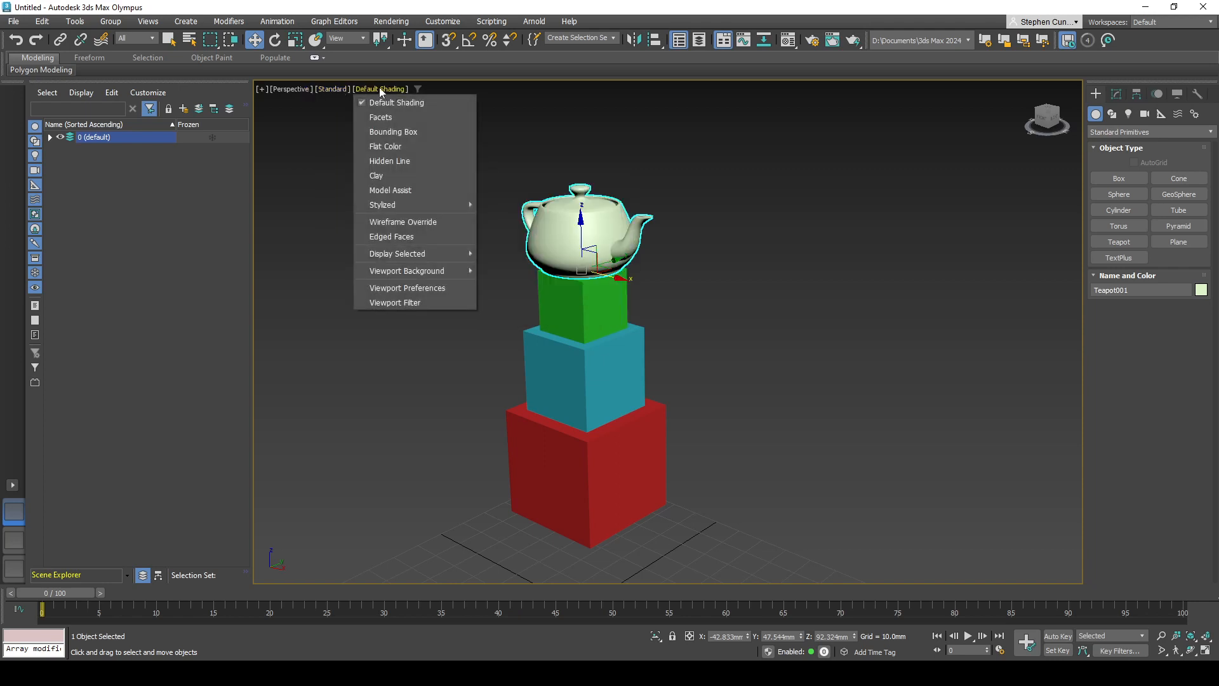
pyautogui.click(368, 90)
pyautogui.click(368, 91)
pyautogui.click(412, 222)
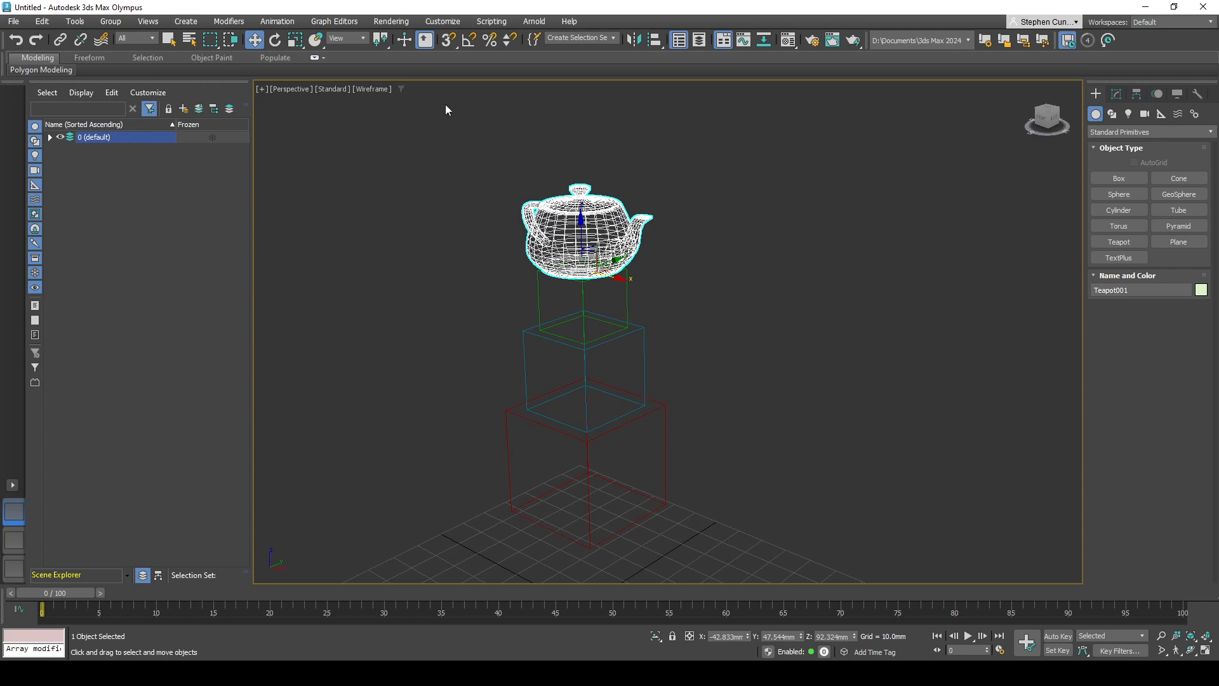
pyautogui.click(364, 89)
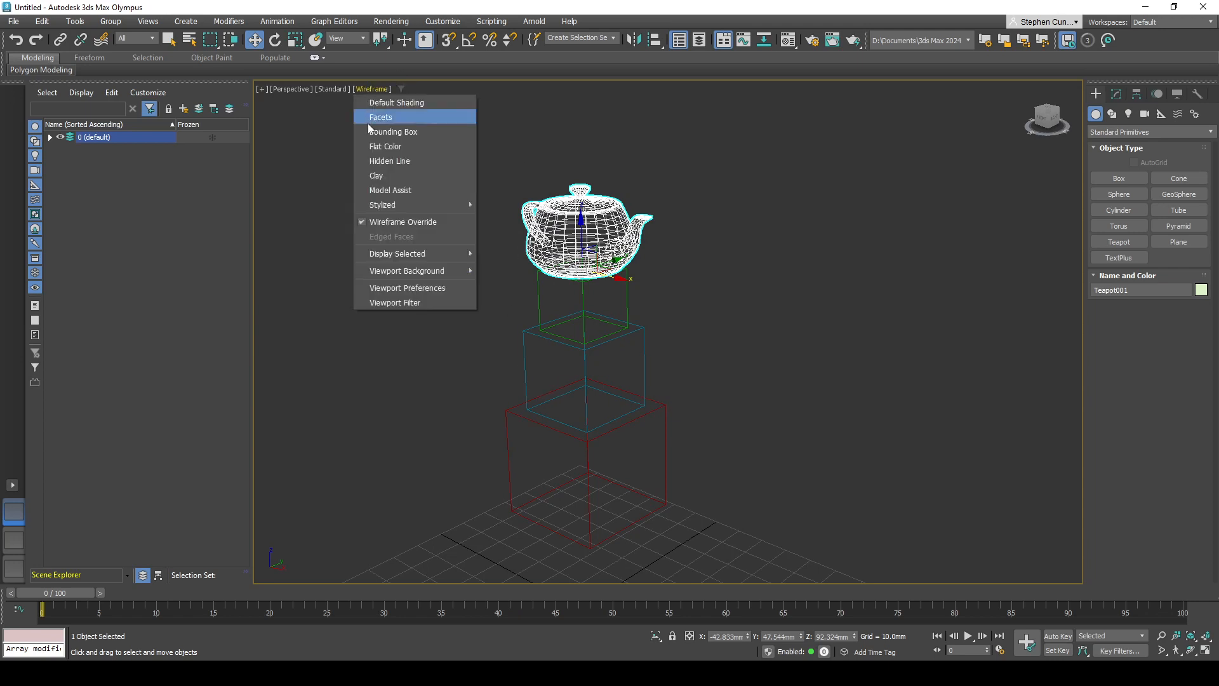
pyautogui.click(398, 223)
pyautogui.click(375, 90)
pyautogui.click(375, 89)
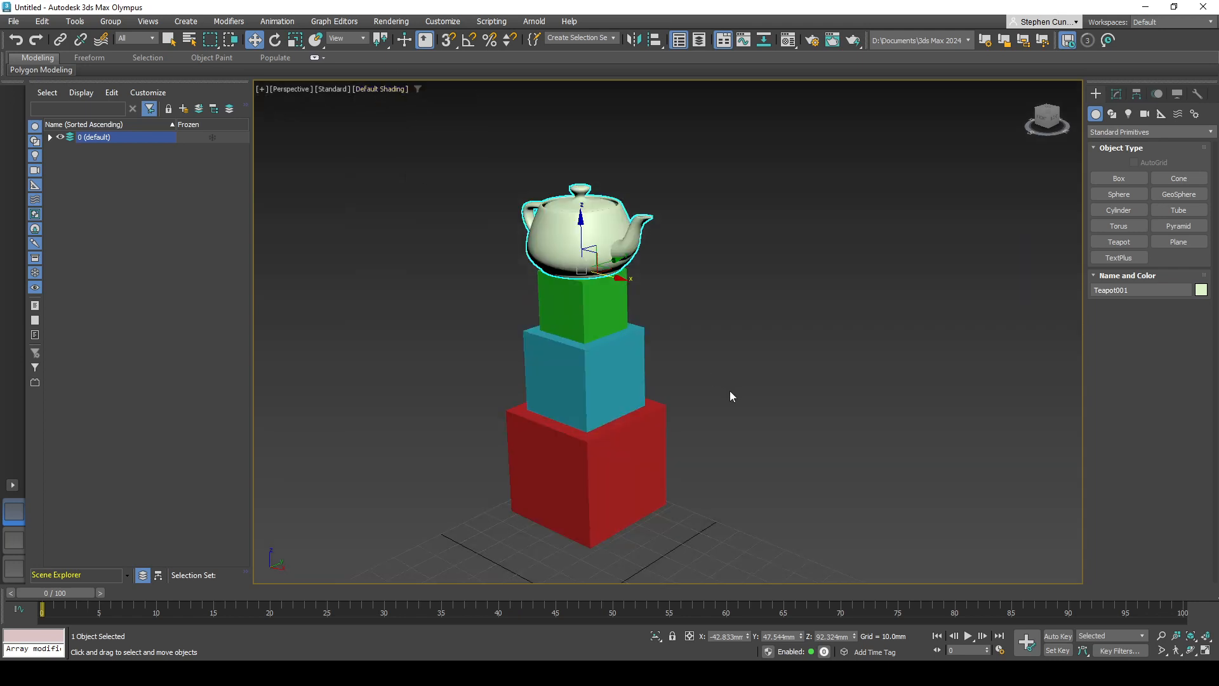
# Step: Toggle Edged Faces in the perspective view, leave it on, and deselect the teapot
pyautogui.moveTo(722, 388); pyautogui.dragTo(721, 387, button='middle')
pyautogui.press('F4')
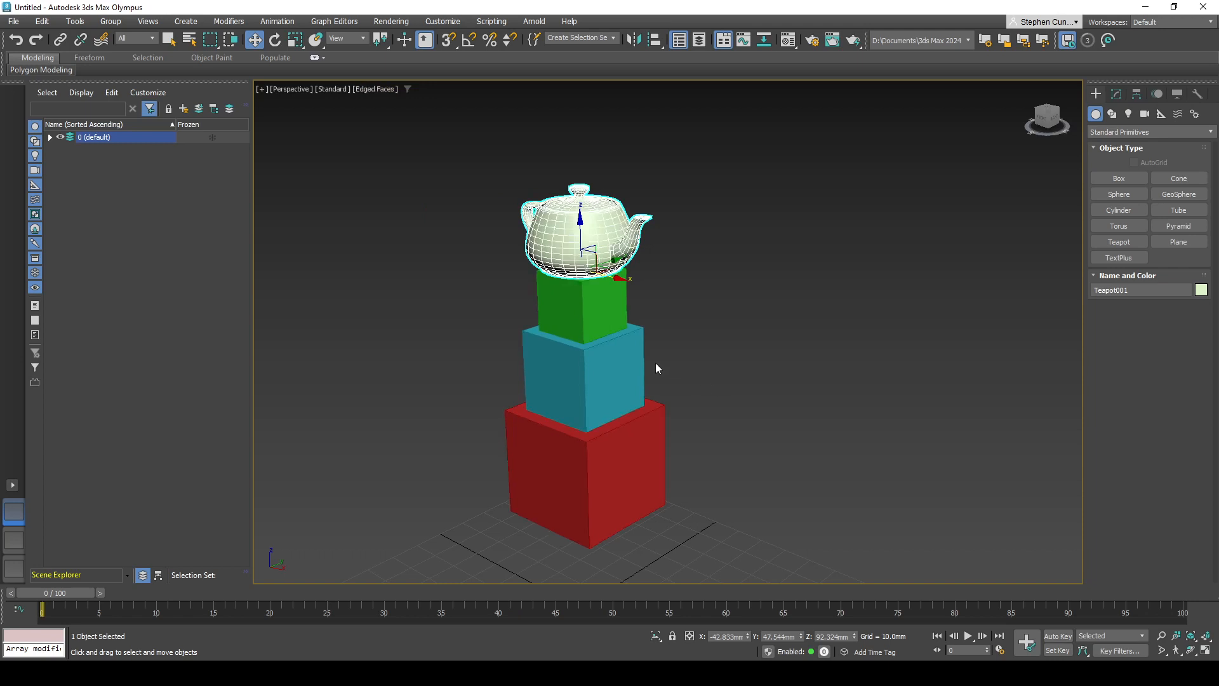
pyautogui.press('F4')
pyautogui.press('F4')
pyautogui.press('F4')
pyautogui.press('F4')
pyautogui.click(359, 108)
# Step: Compare Wireframe Override and Default Shading with Edged Faces in the perspective view, ending on Edged Faces
pyautogui.click(374, 90)
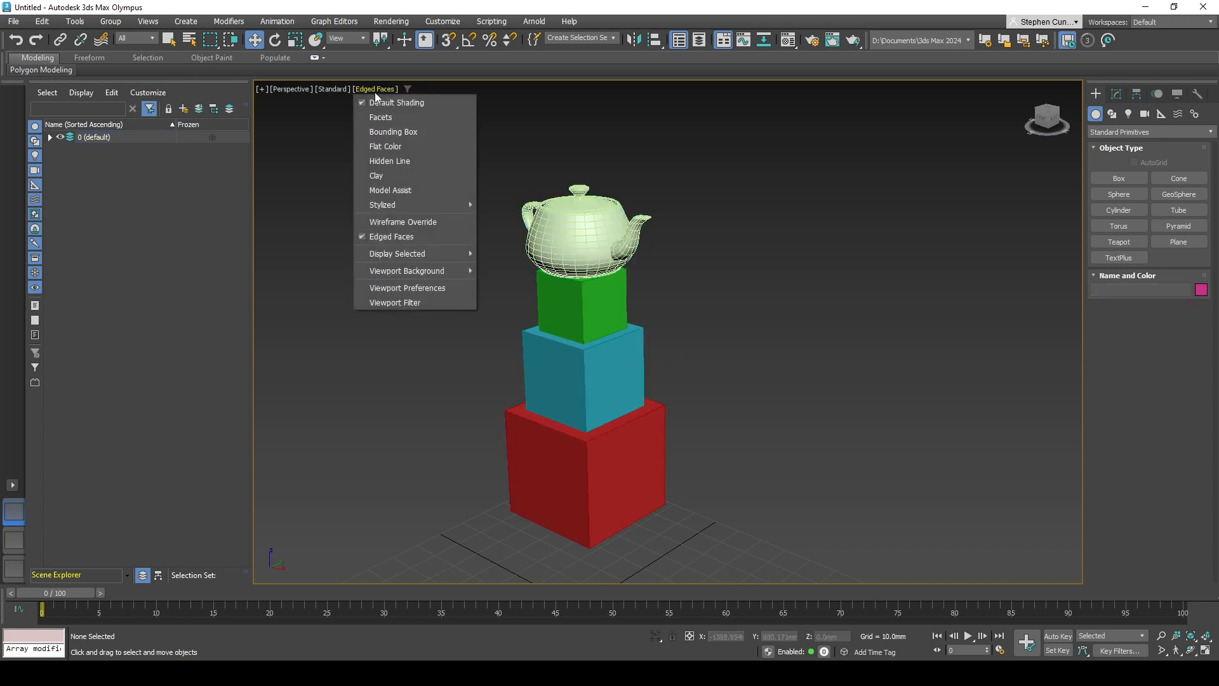
pyautogui.click(400, 222)
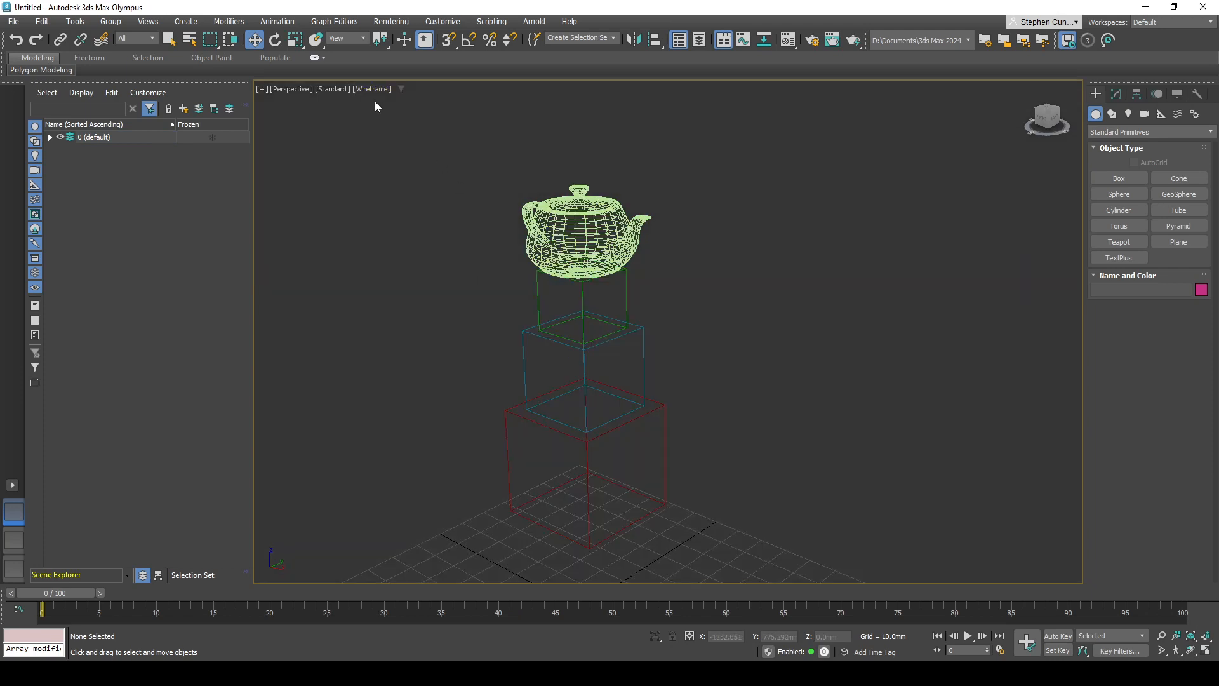
pyautogui.click(374, 89)
pyautogui.click(391, 236)
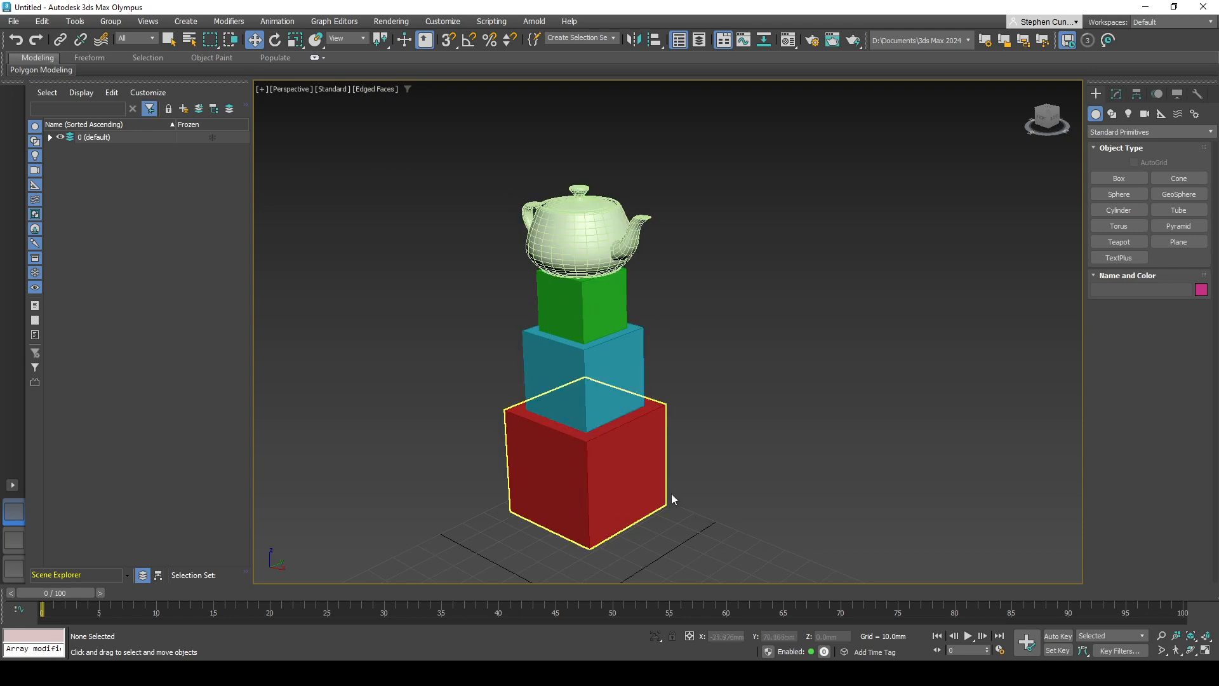
pyautogui.click(378, 89)
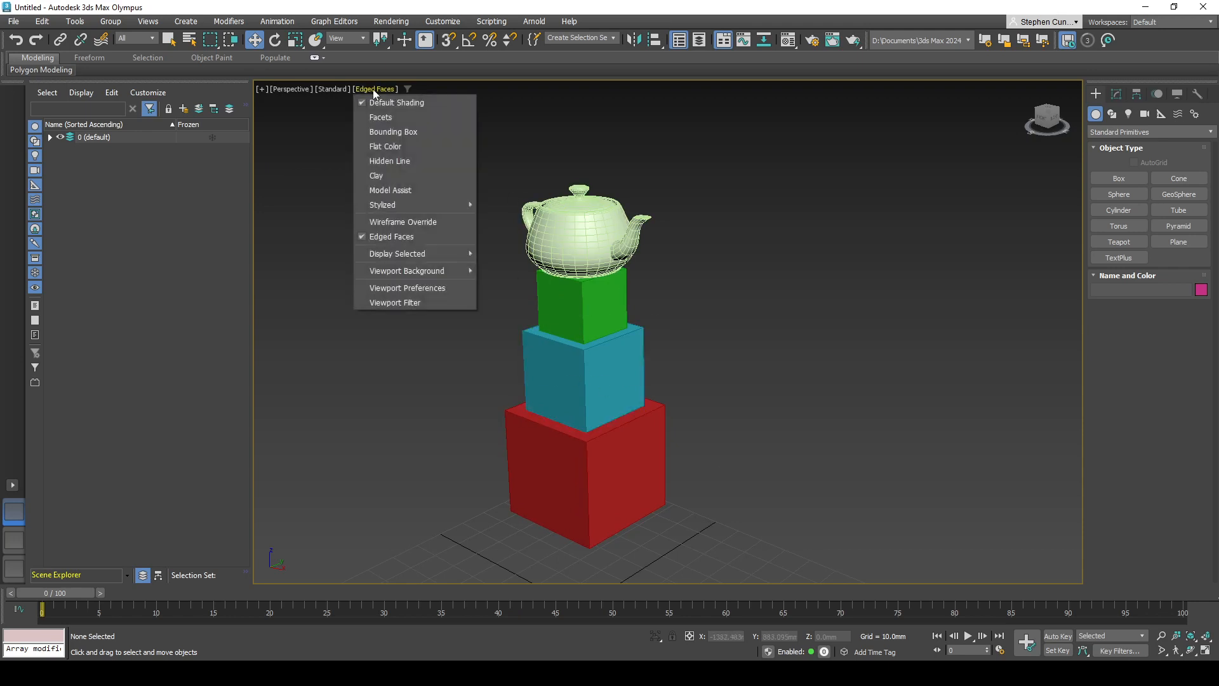
pyautogui.click(386, 238)
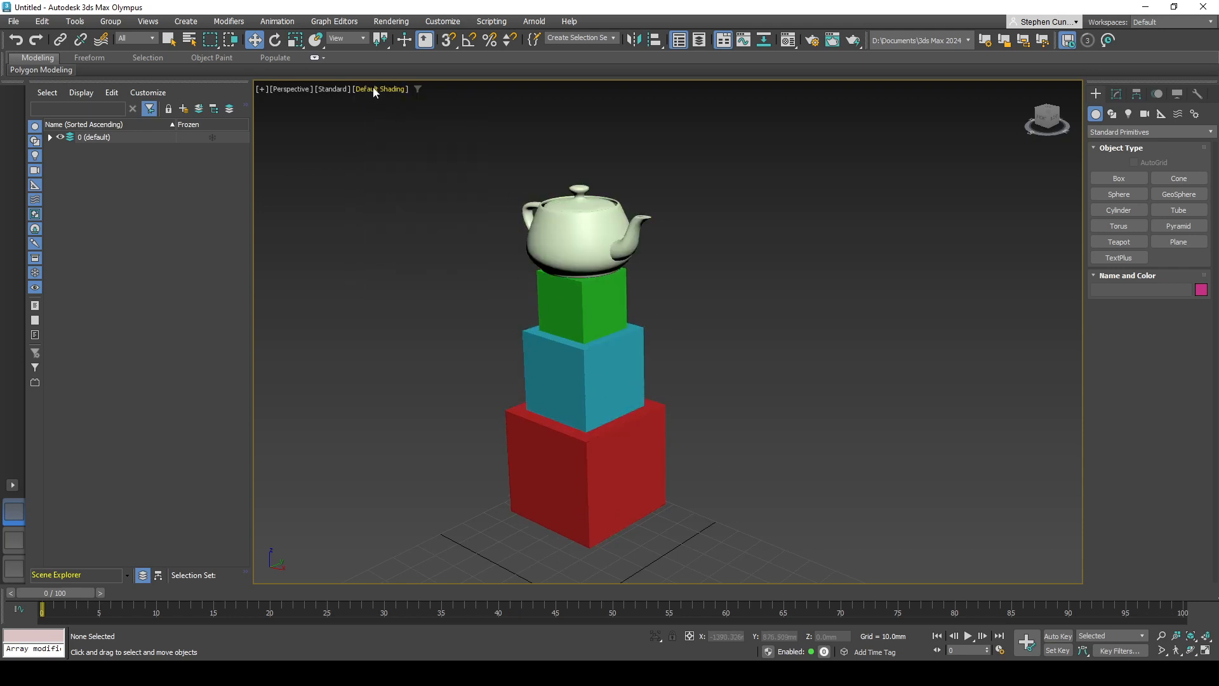
pyautogui.click(374, 90)
pyautogui.click(387, 236)
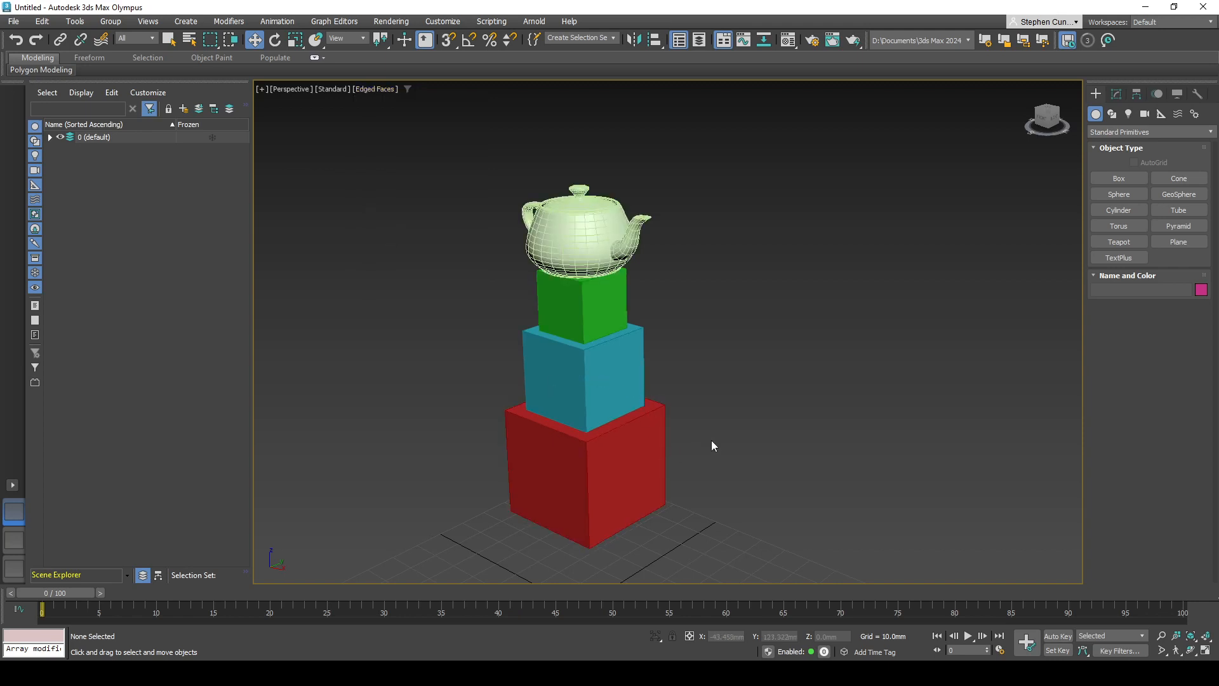
# Step: Select the red cube at the base of the stack and center the view on it
pyautogui.keyDown('alt'); pyautogui.moveTo(754, 460); pyautogui.dragTo(569, 460, button='middle'); pyautogui.keyUp('alt')
pyautogui.click(574, 433)
pyautogui.click(573, 433)
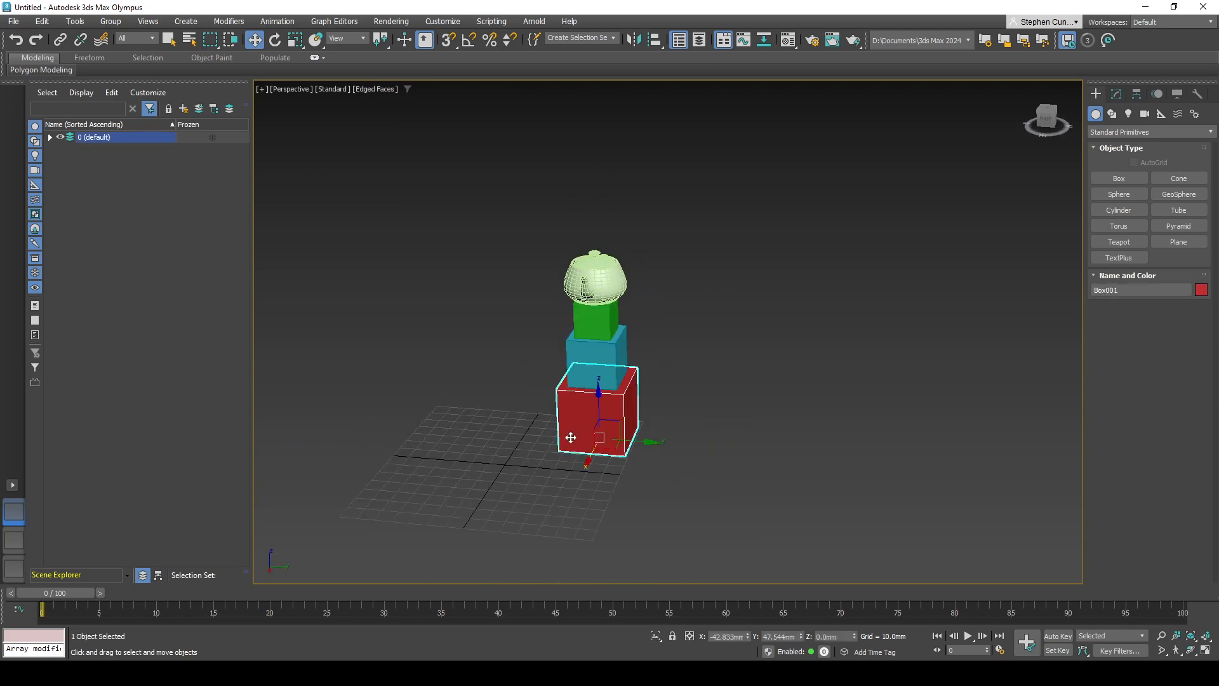
pyautogui.press('z')
pyautogui.scroll(-6, 559, 432)
pyautogui.keyDown('alt'); pyautogui.moveTo(502, 424); pyautogui.dragTo(701, 479, button='middle'); pyautogui.keyUp('alt')
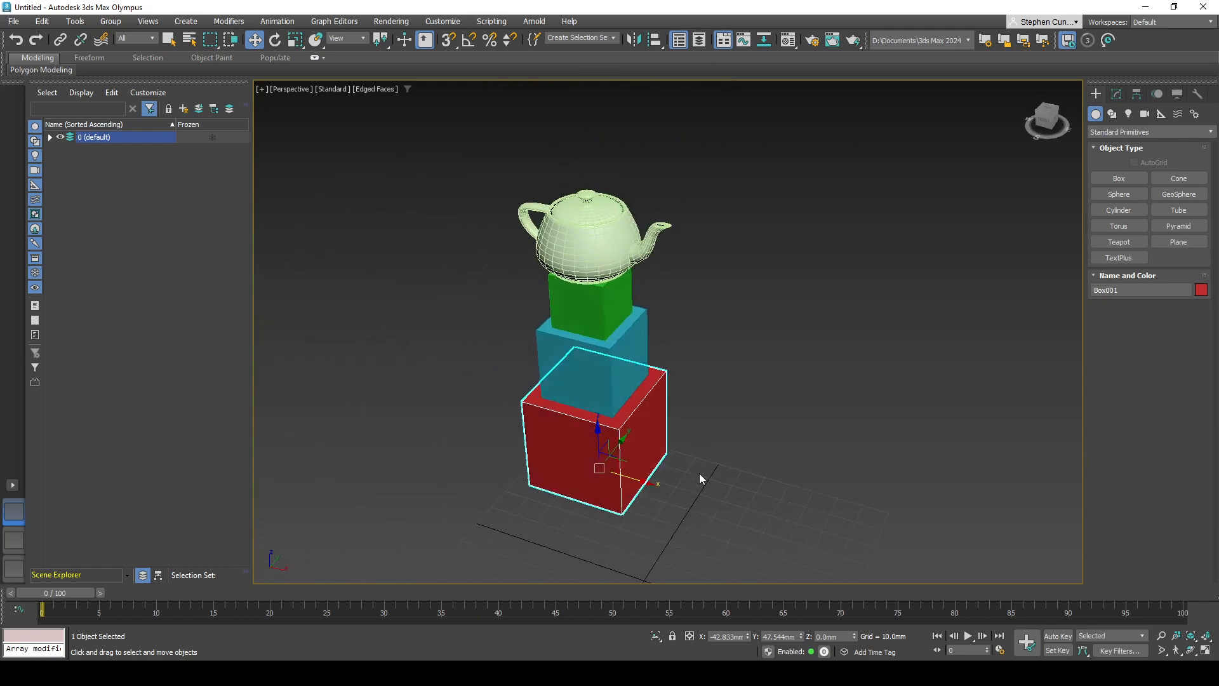